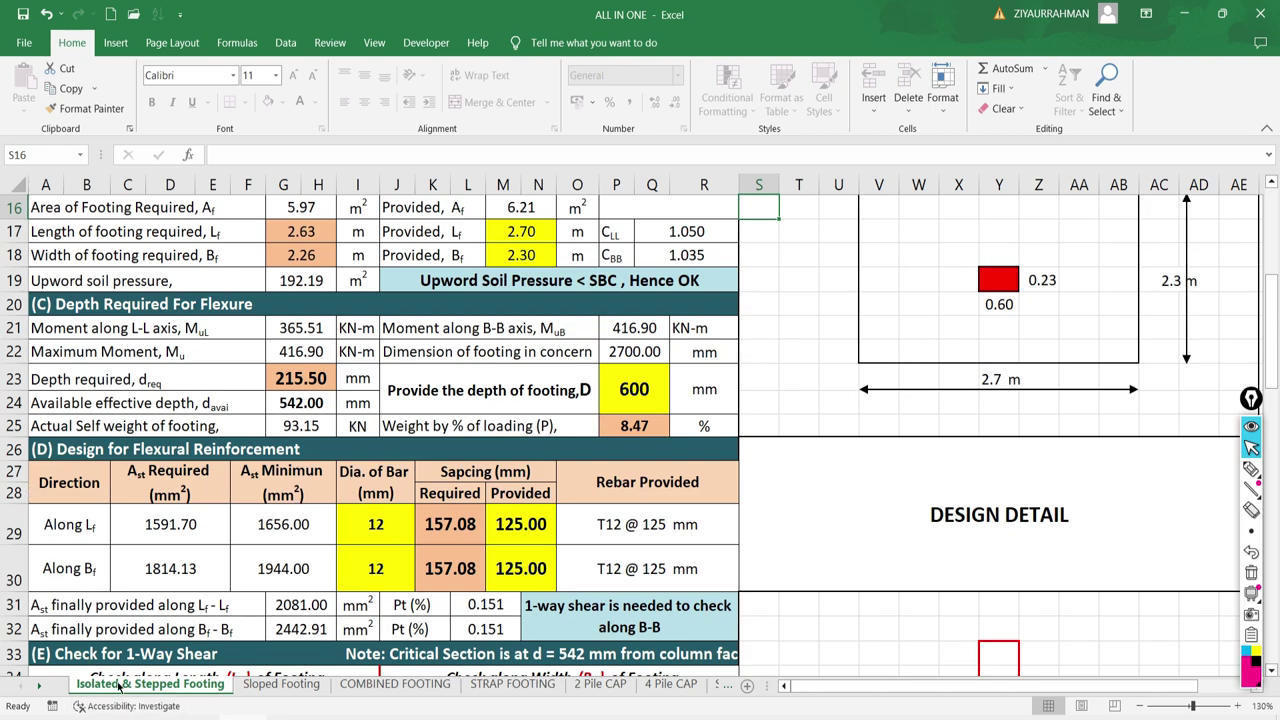
Examine the footing size, flexural reinforcement and shear check sections of the Isolated & Stepped Footing sheet
click(278, 686)
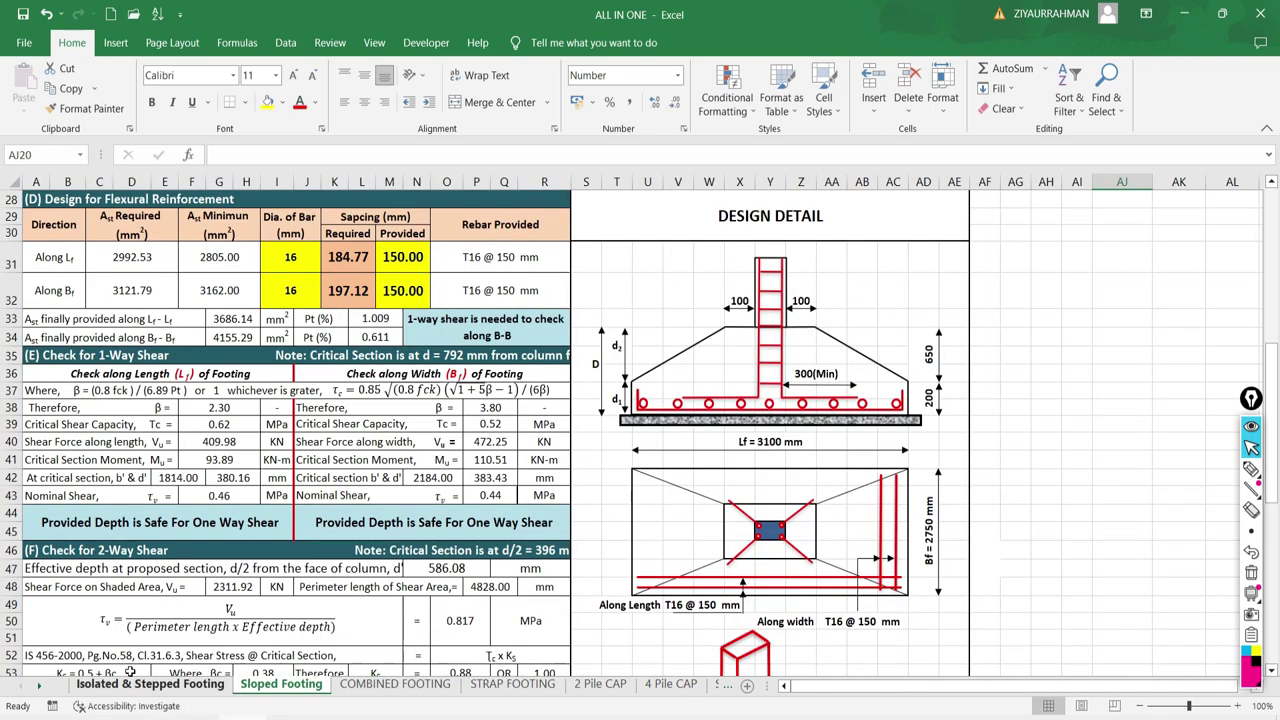
click(125, 686)
scroll(673, 434, down, 4)
ctrl+scroll(673, 434, up, 2)
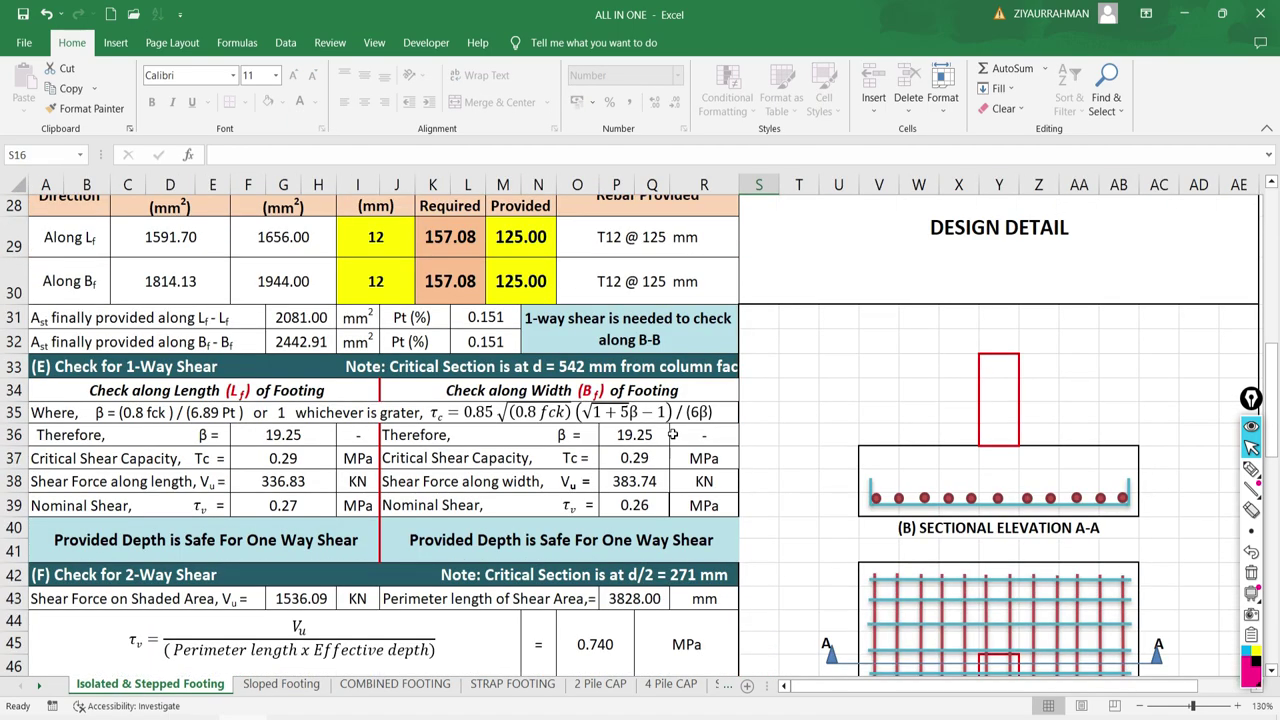
ctrl+scroll(649, 540, down, 2)
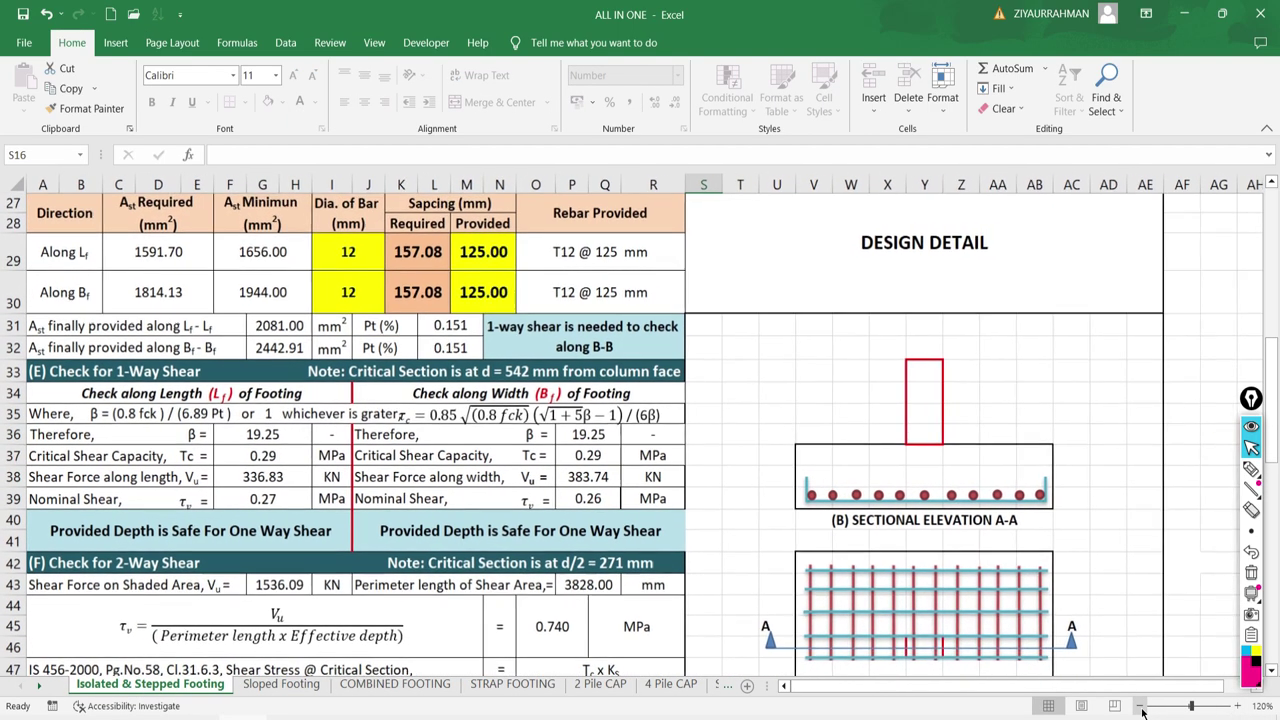
scroll(649, 540, up, 8)
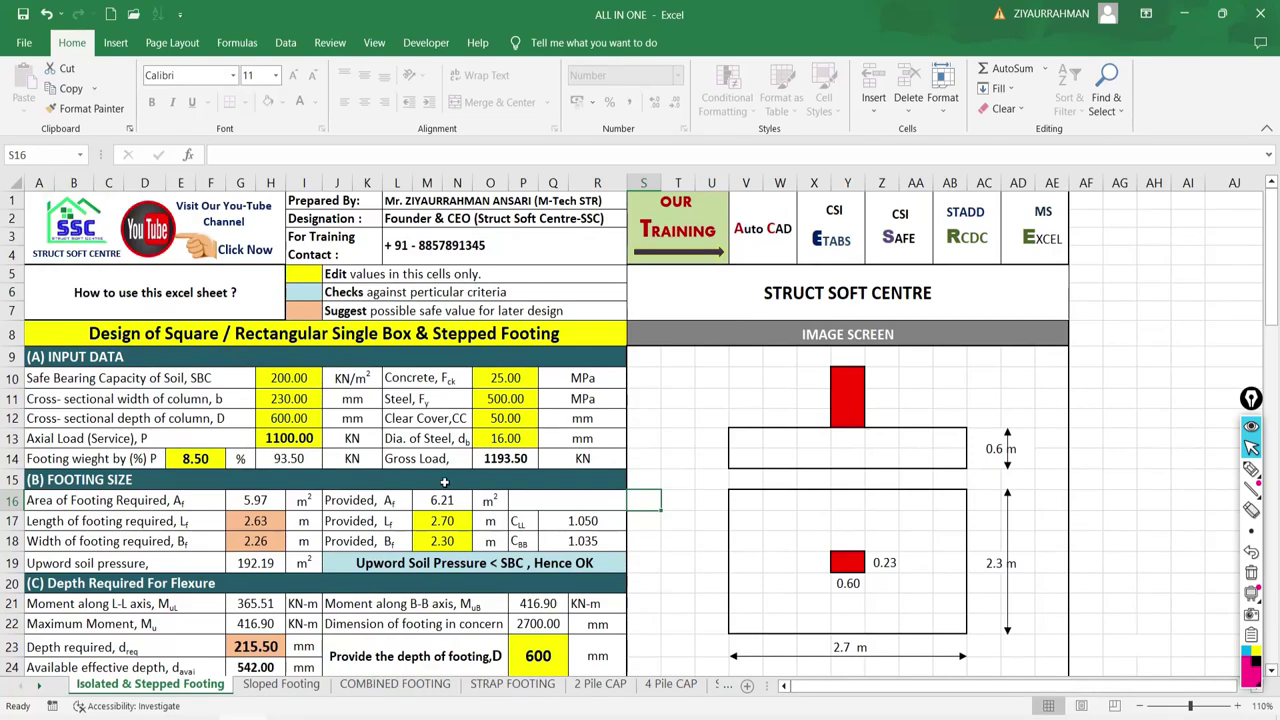
scroll(444, 467, down, 5)
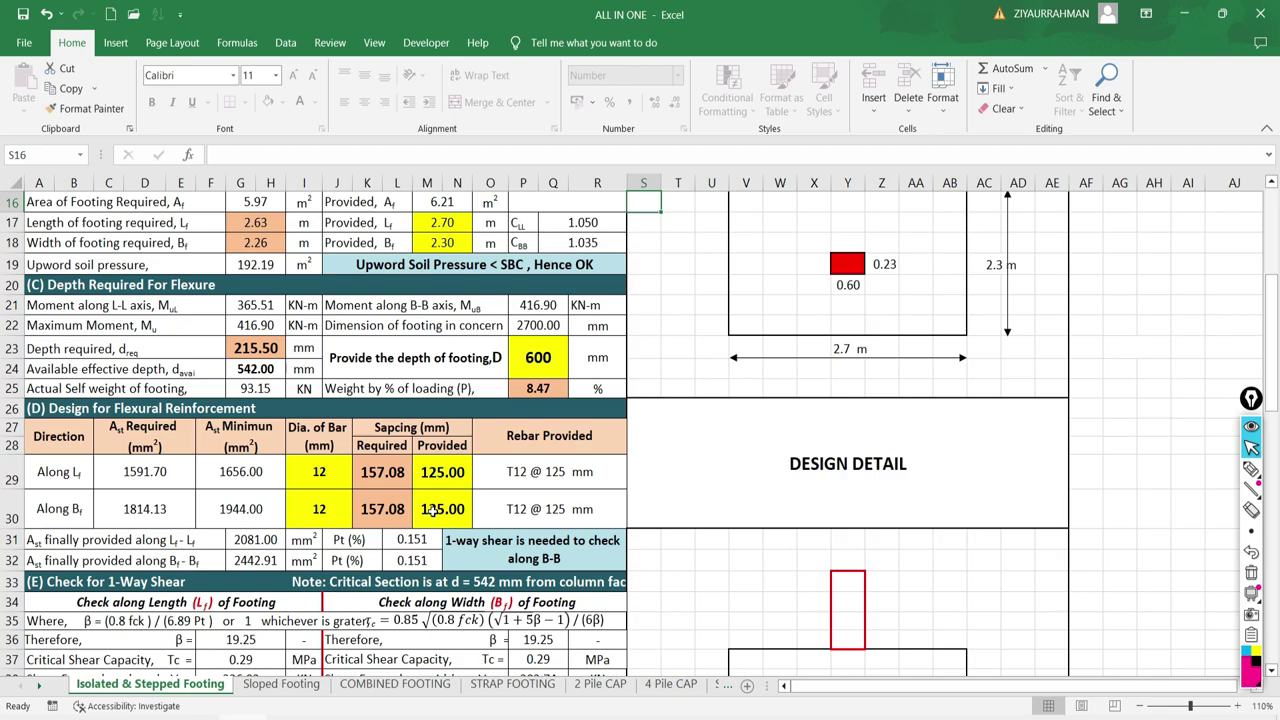
Look through the design calculations and diagrams on the Sloped Footing and COMBINED FOOTING sheets
click(266, 686)
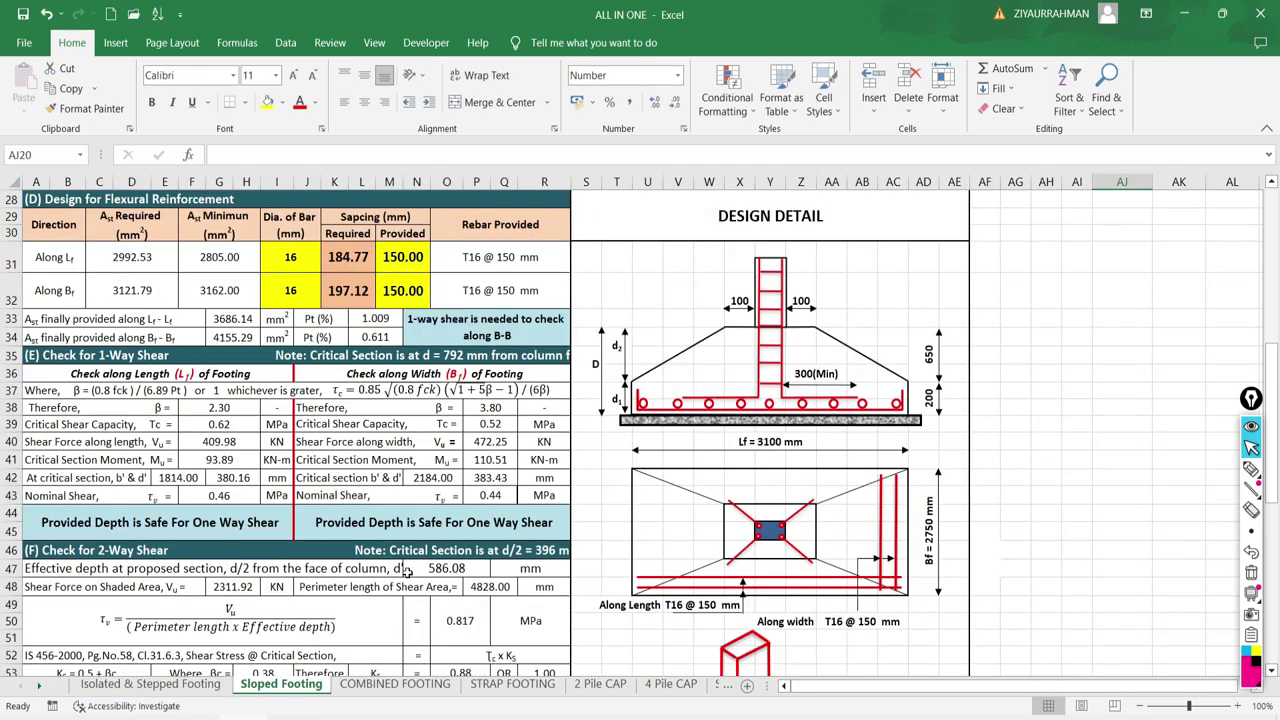
scroll(406, 568, up, 8)
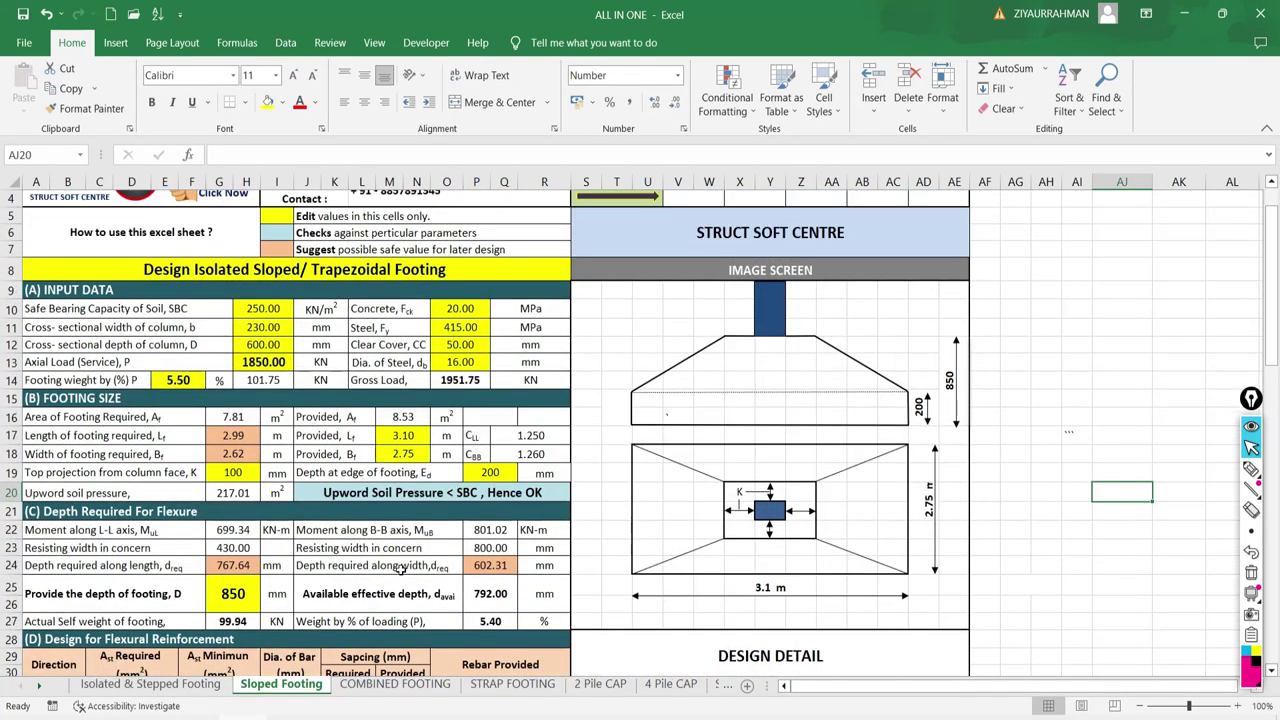
click(368, 686)
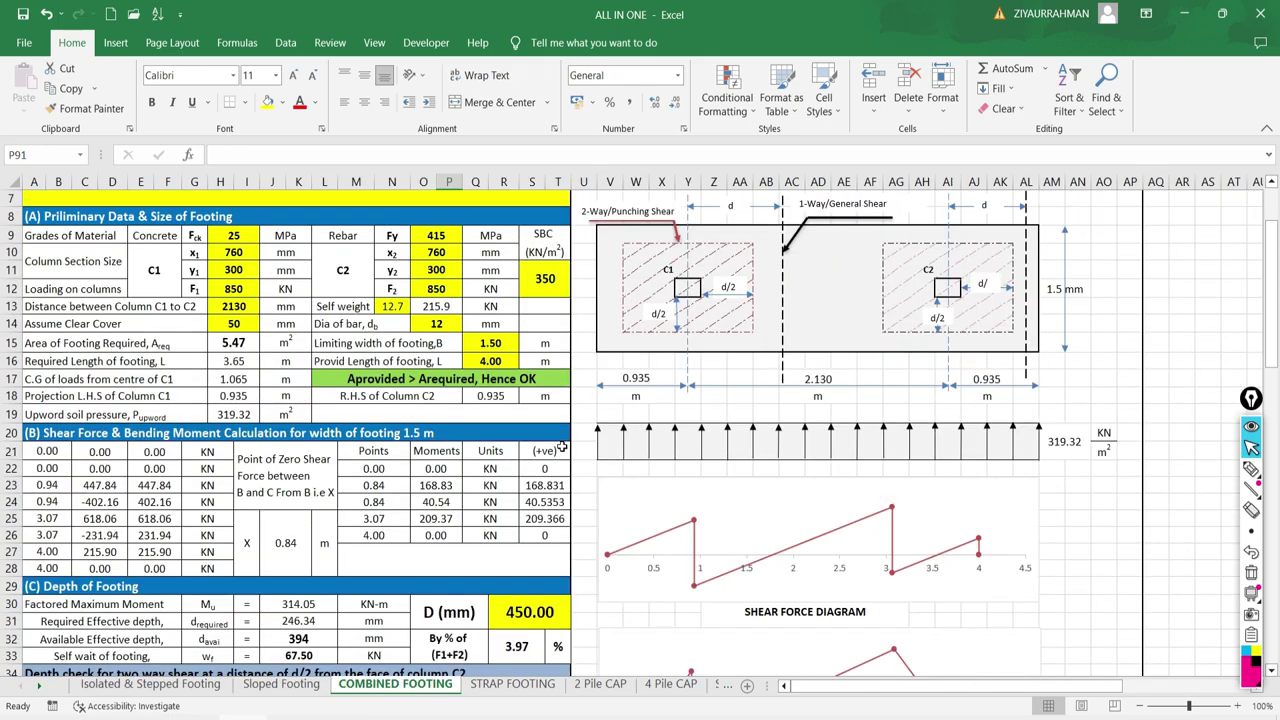
scroll(521, 490, up, 3)
scroll(497, 505, down, 5)
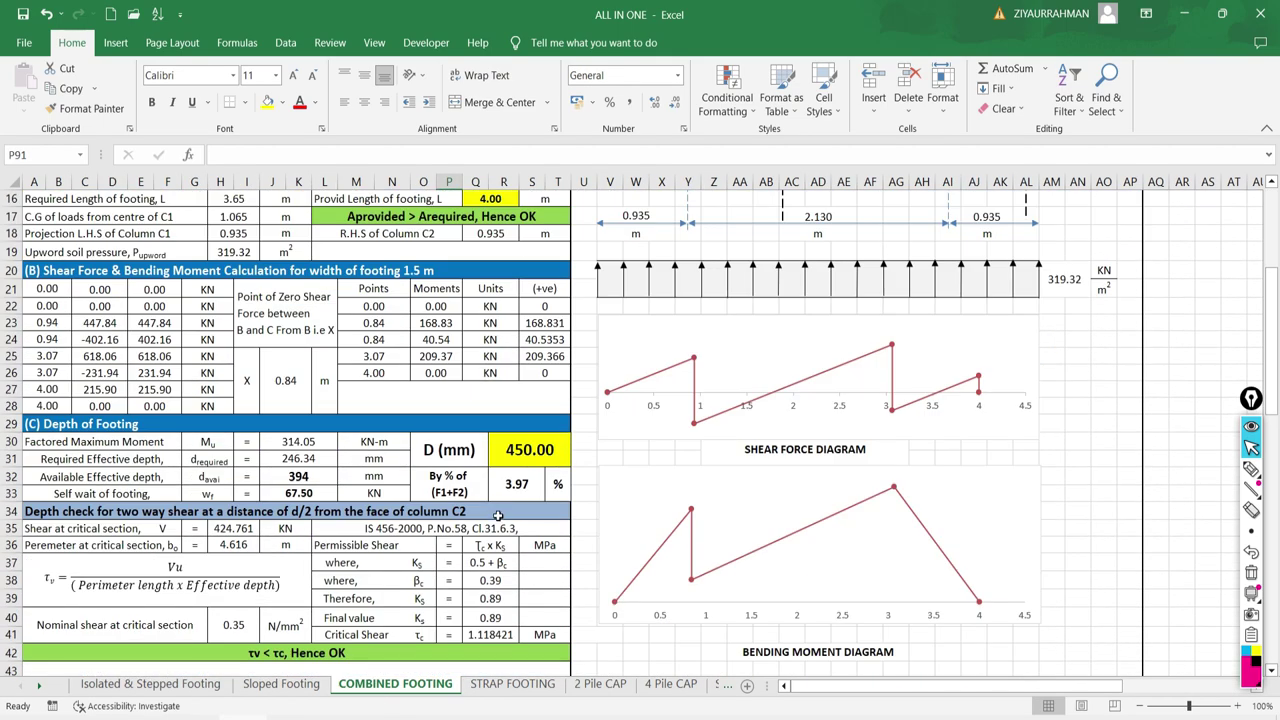
Examine the preliminary data, slab design and shear check on the STRAP FOOTING sheet
click(510, 684)
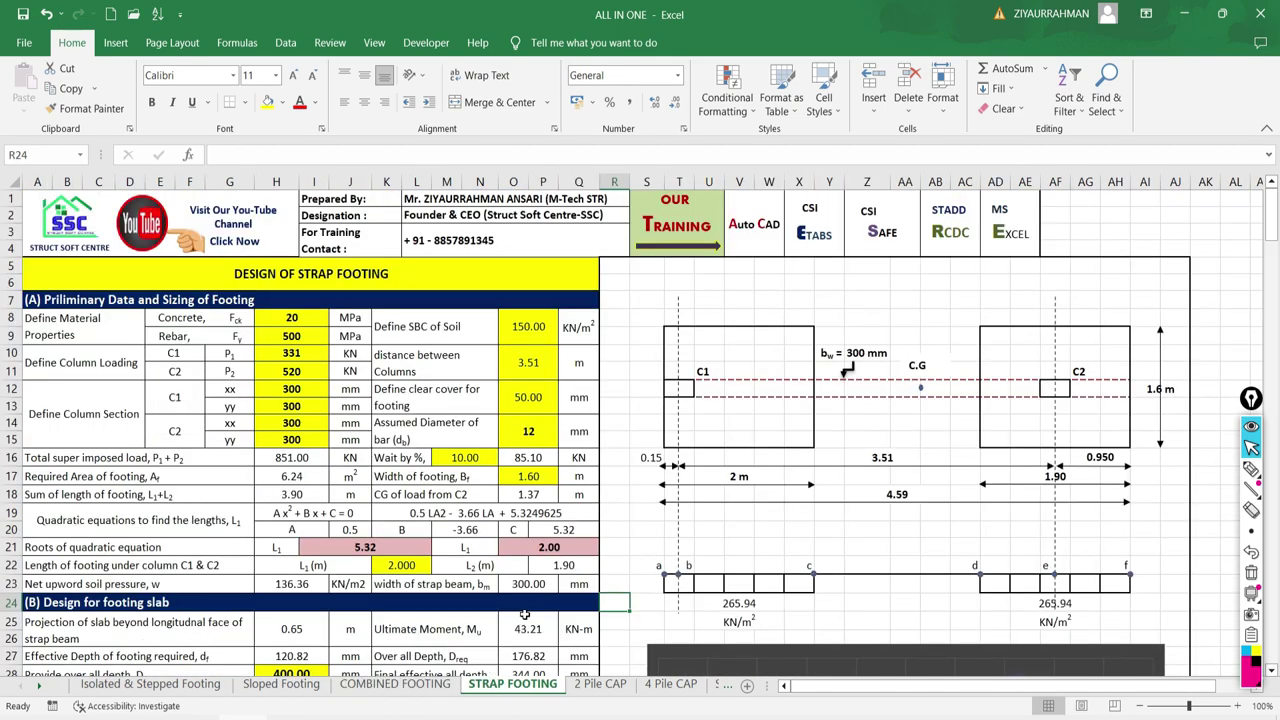
scroll(506, 578, down, 4)
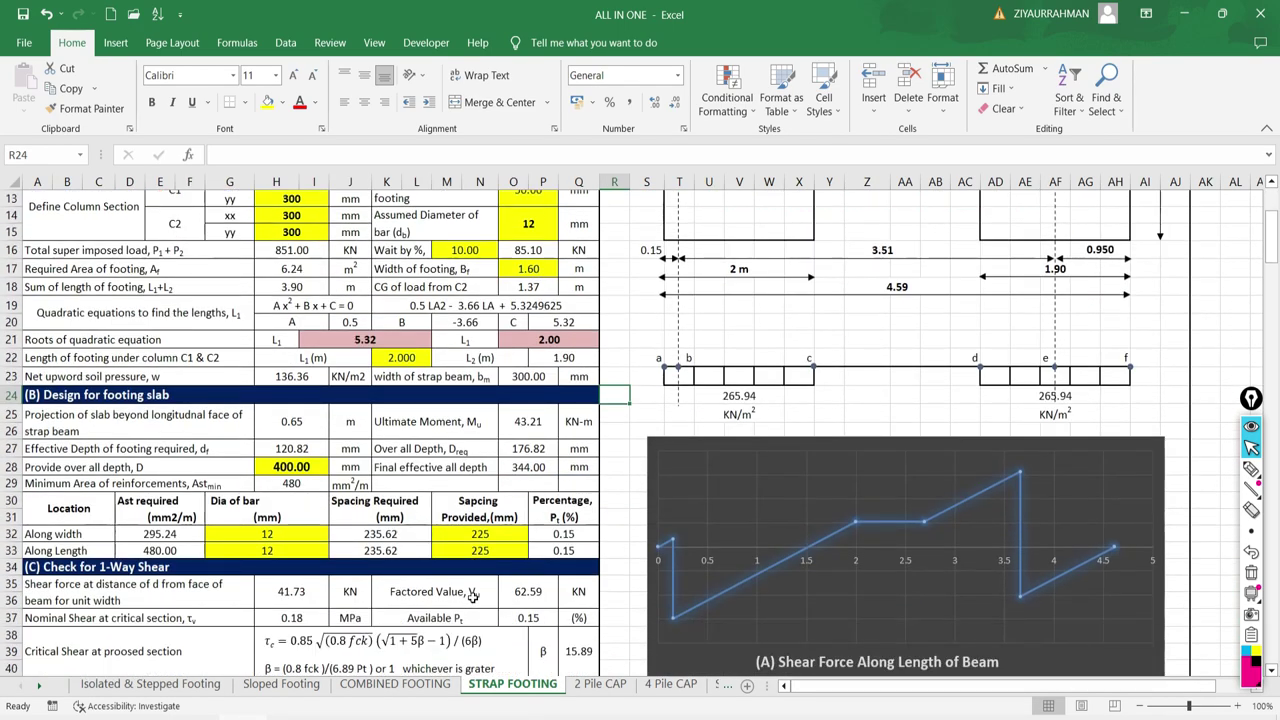
scroll(474, 594, down, 3)
scroll(516, 545, down, 2)
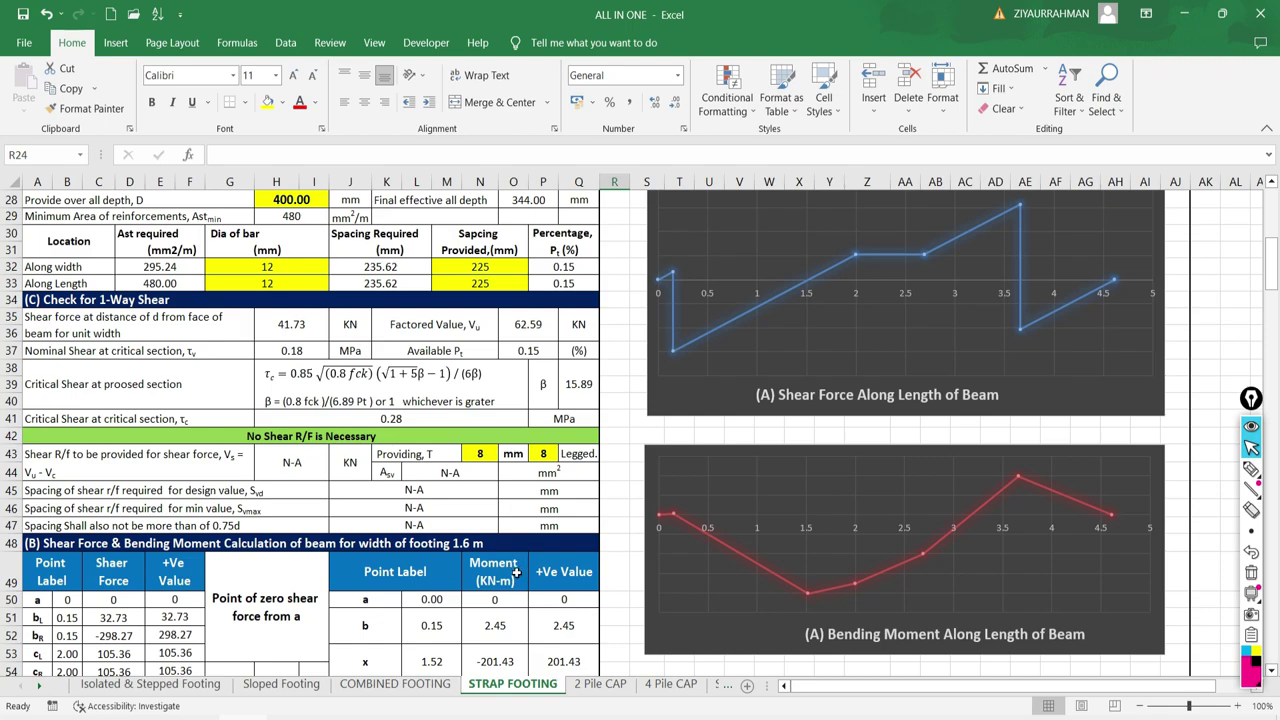
Look through the 2 Pile CAP, 4 Pile CAP and Sheet1 sheets, and return to the Isolated & Stepped Footing sheet
click(603, 686)
scroll(620, 471, down, 3)
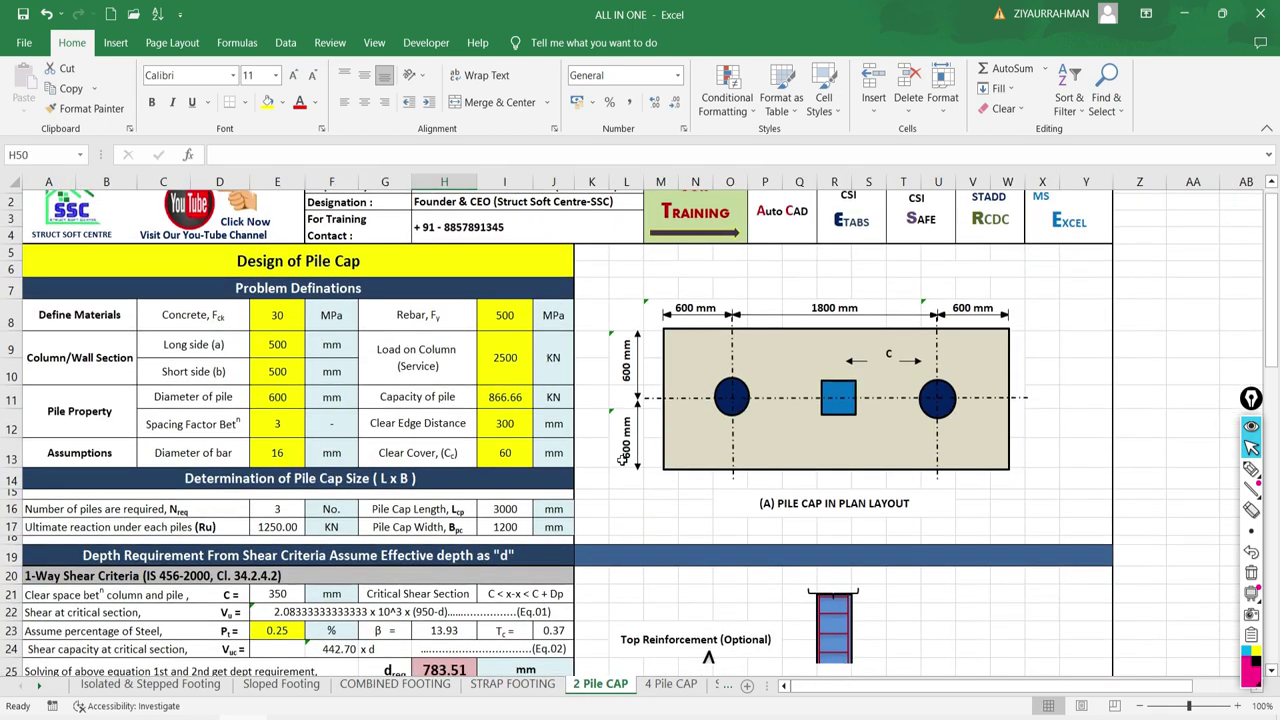
click(657, 695)
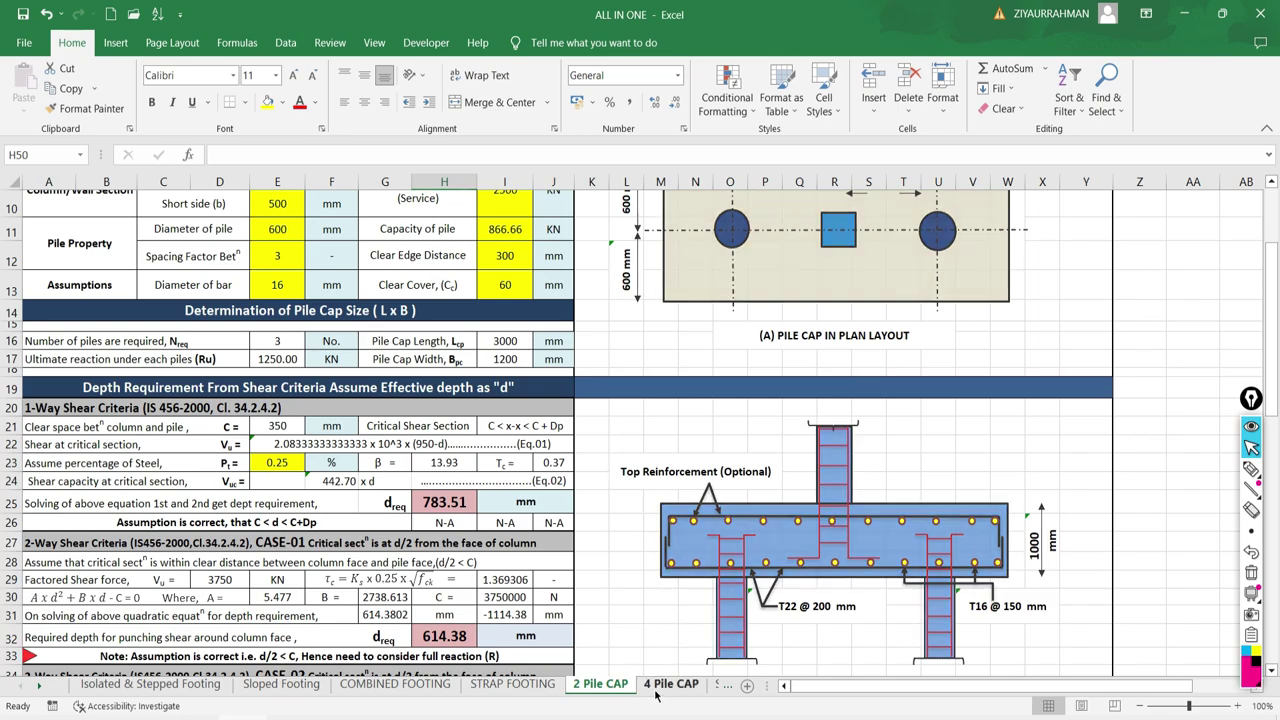
scroll(690, 640, down, 4)
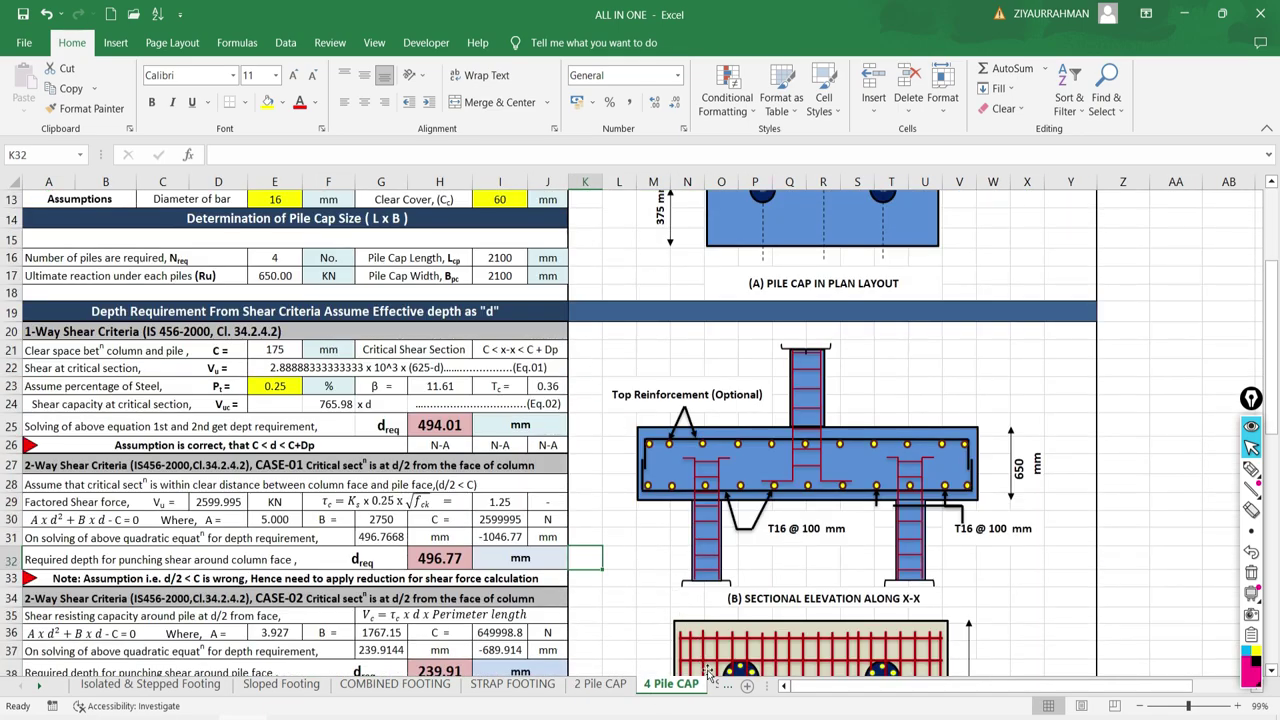
key(ctrl+Page_Down)
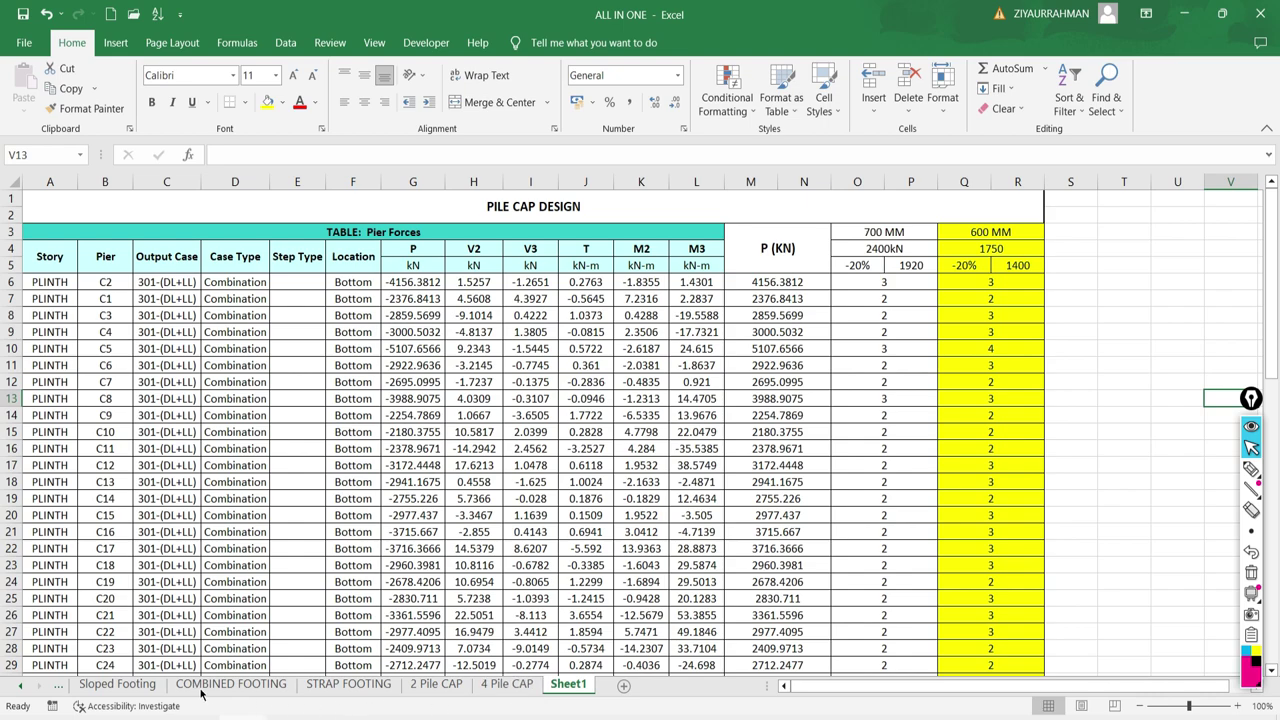
click(20, 688)
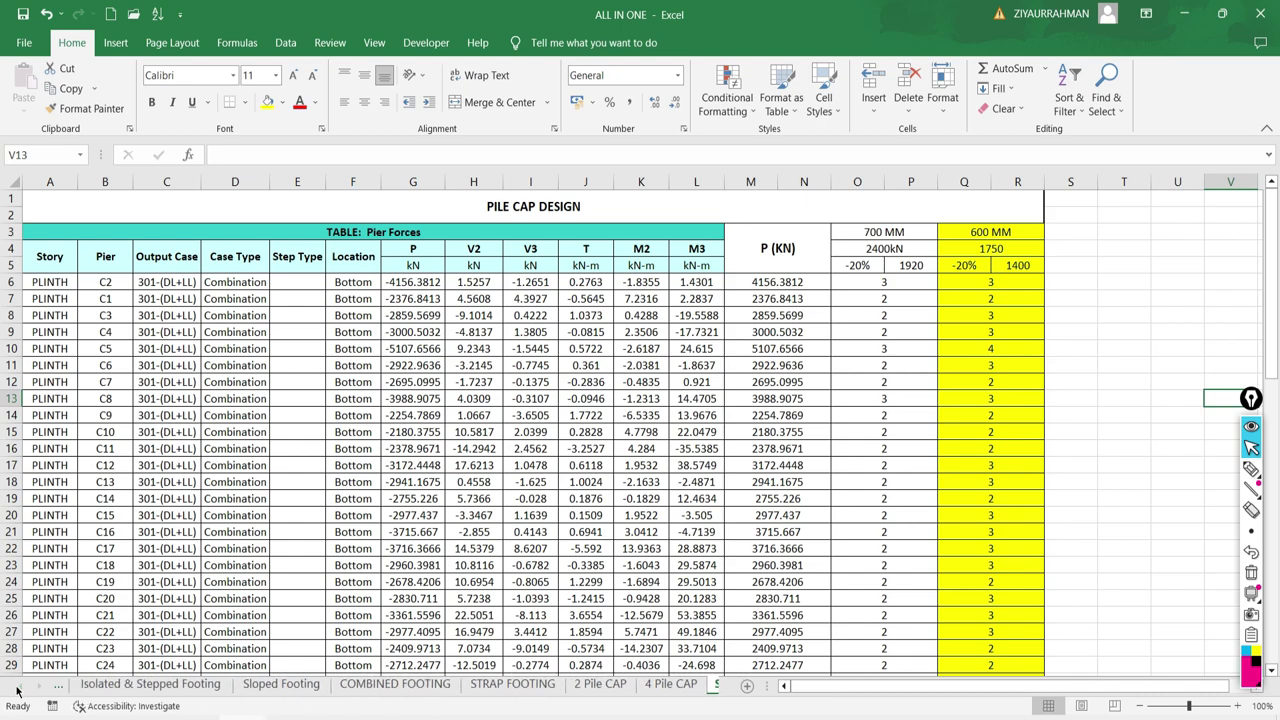
click(104, 686)
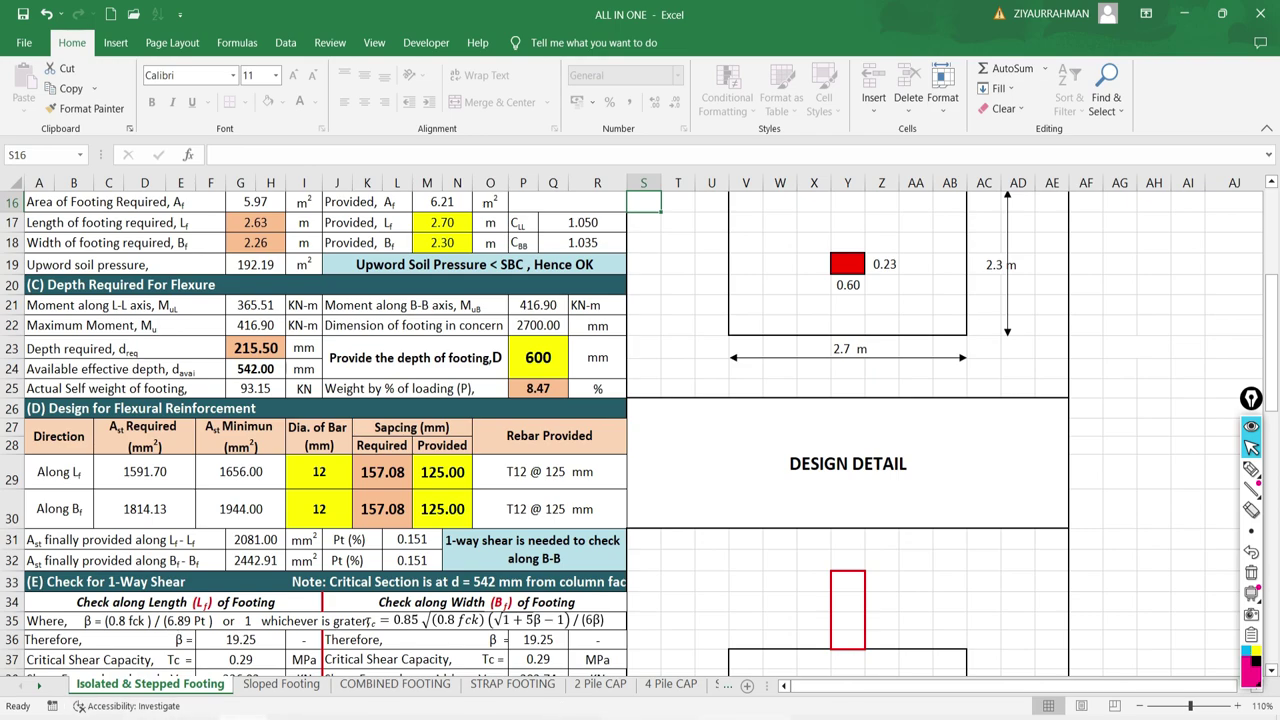
Switch to the PowerPoint presentation, show slide 8 on the 1st Section topics as a slide show, and end the show
key(alt+Tab)
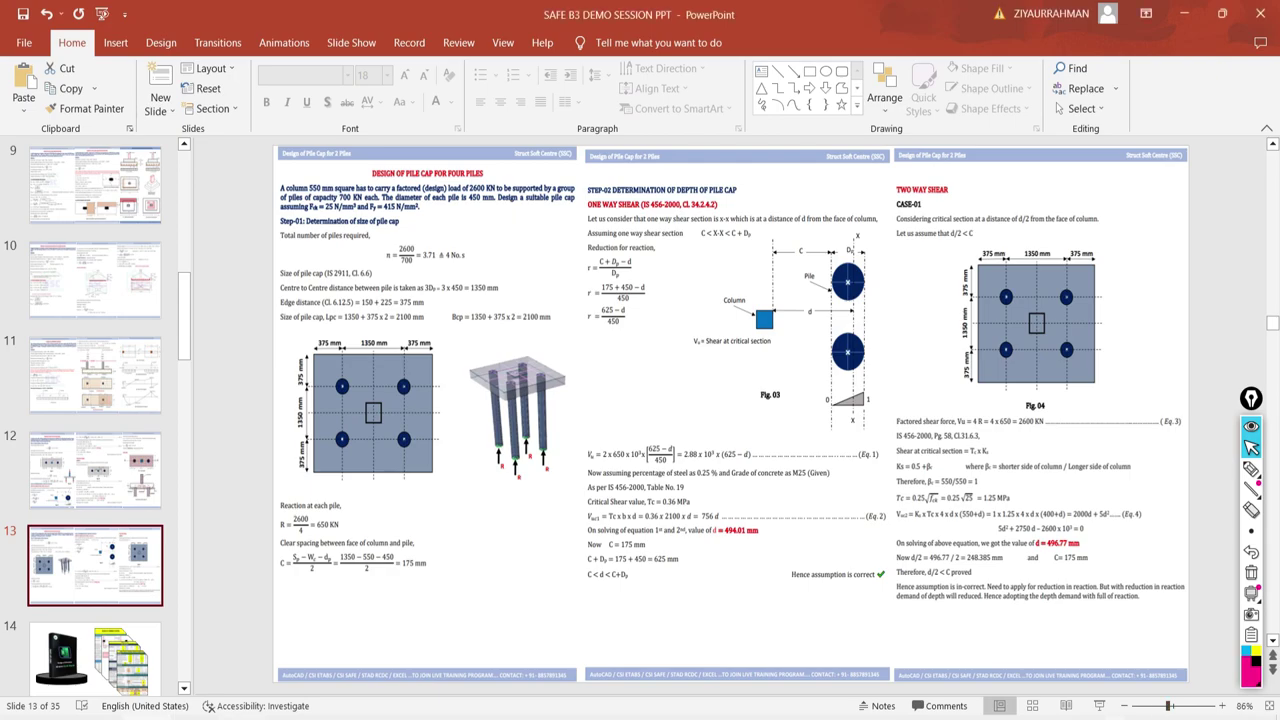
scroll(59, 595, up, 3)
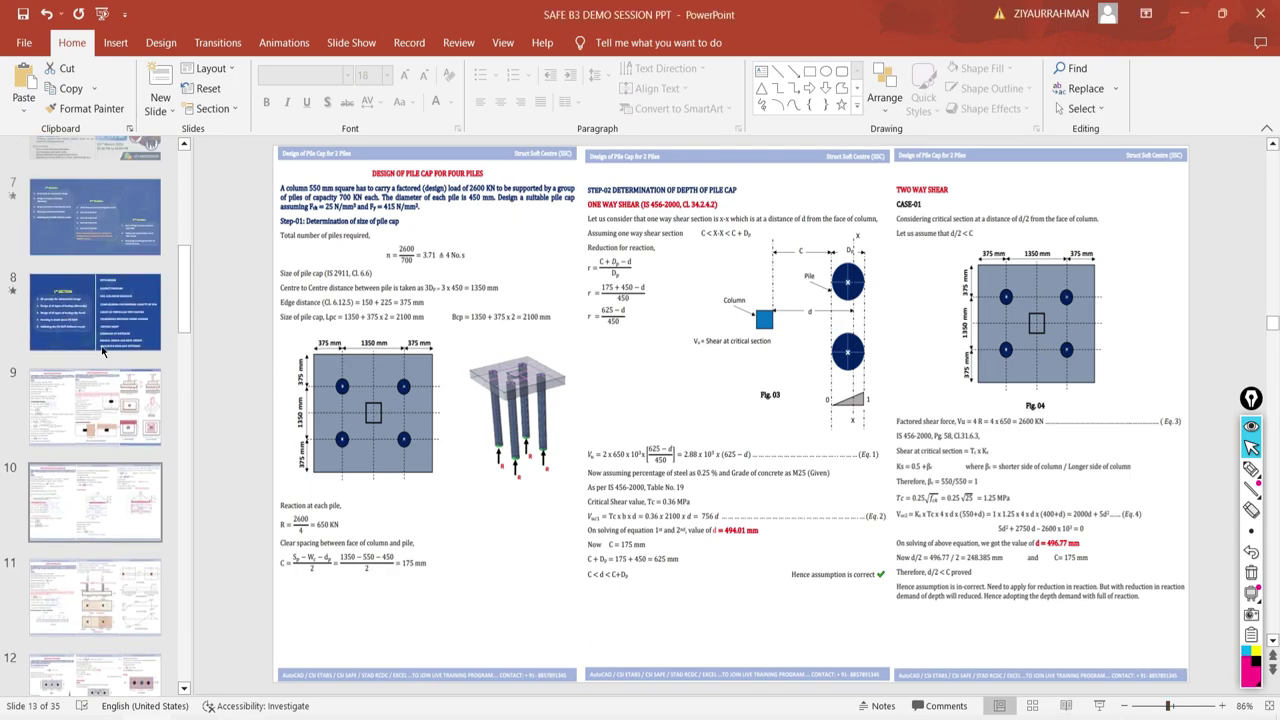
click(95, 318)
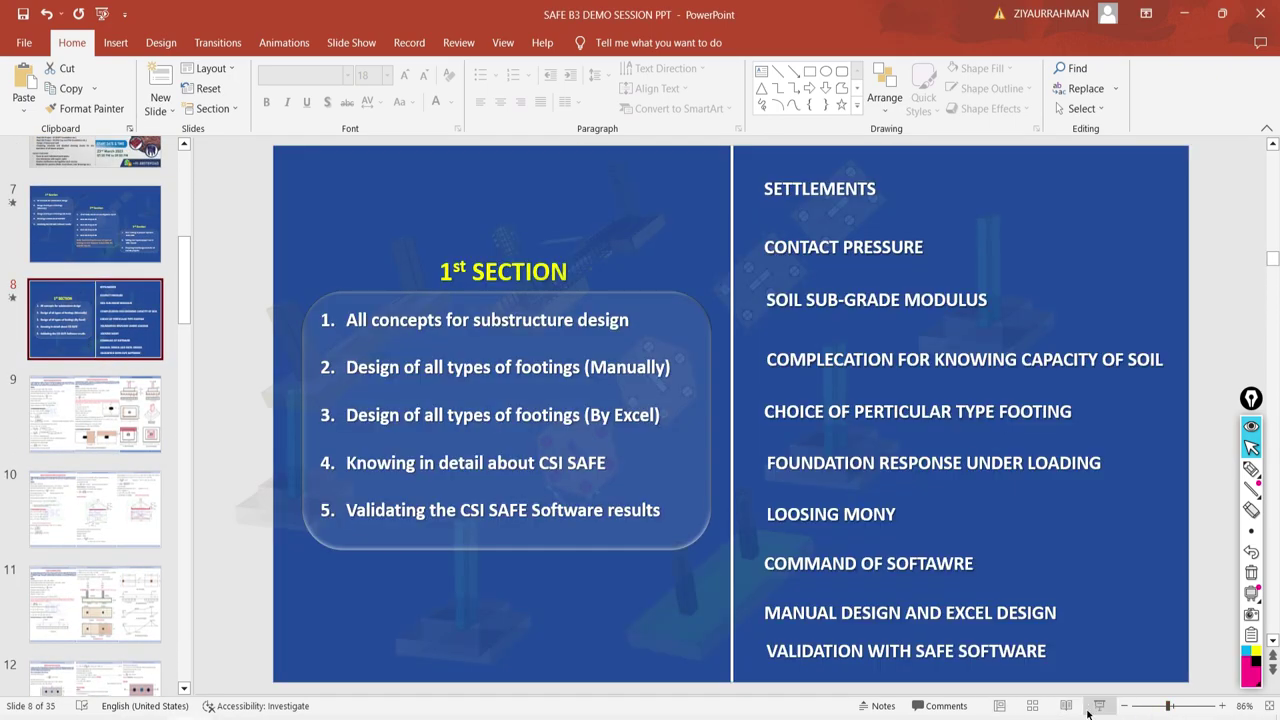
click(1099, 706)
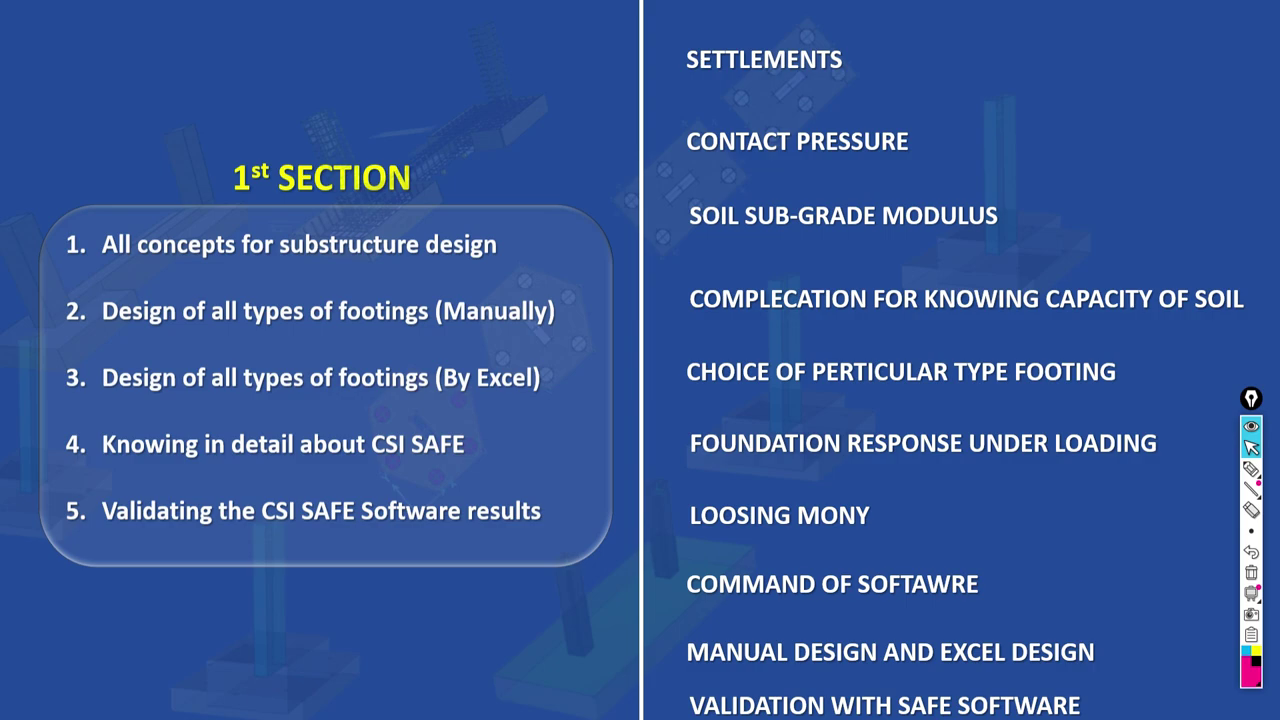
key(Escape)
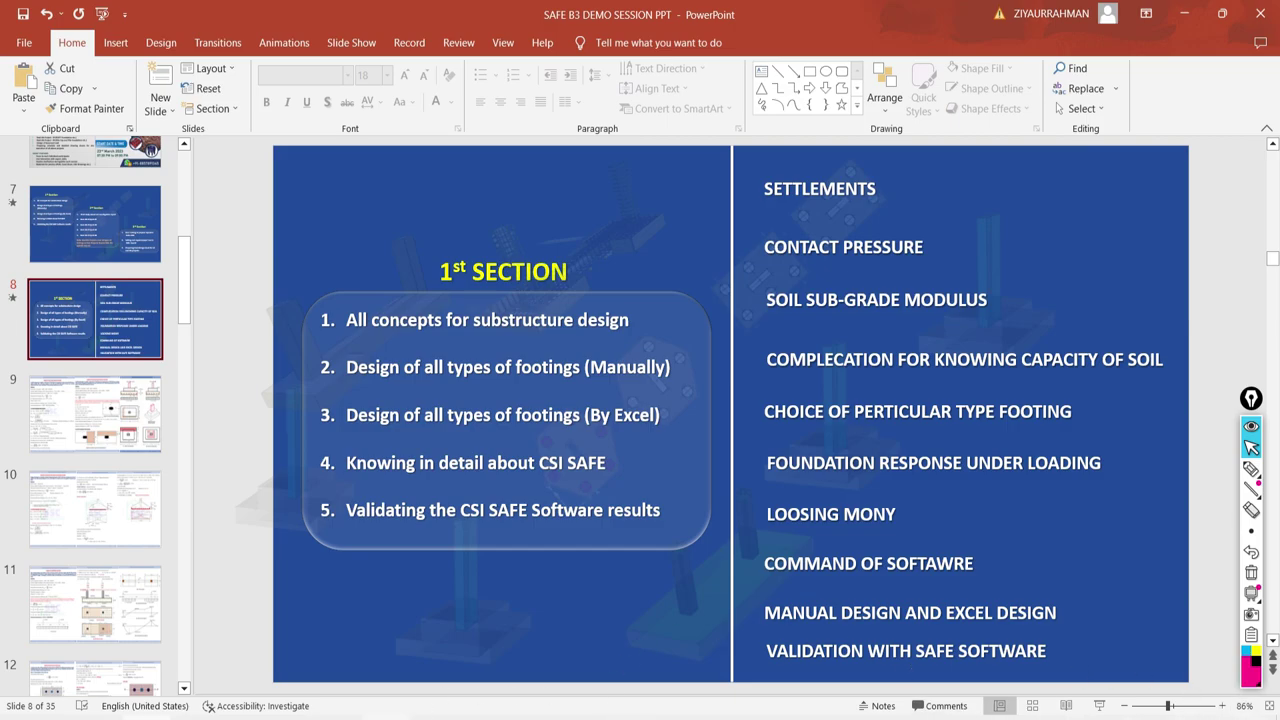
Switch back to the Excel workbook and show the Isolated & Stepped Footing sheet's input data at 140% zoom
key(alt+Tab)
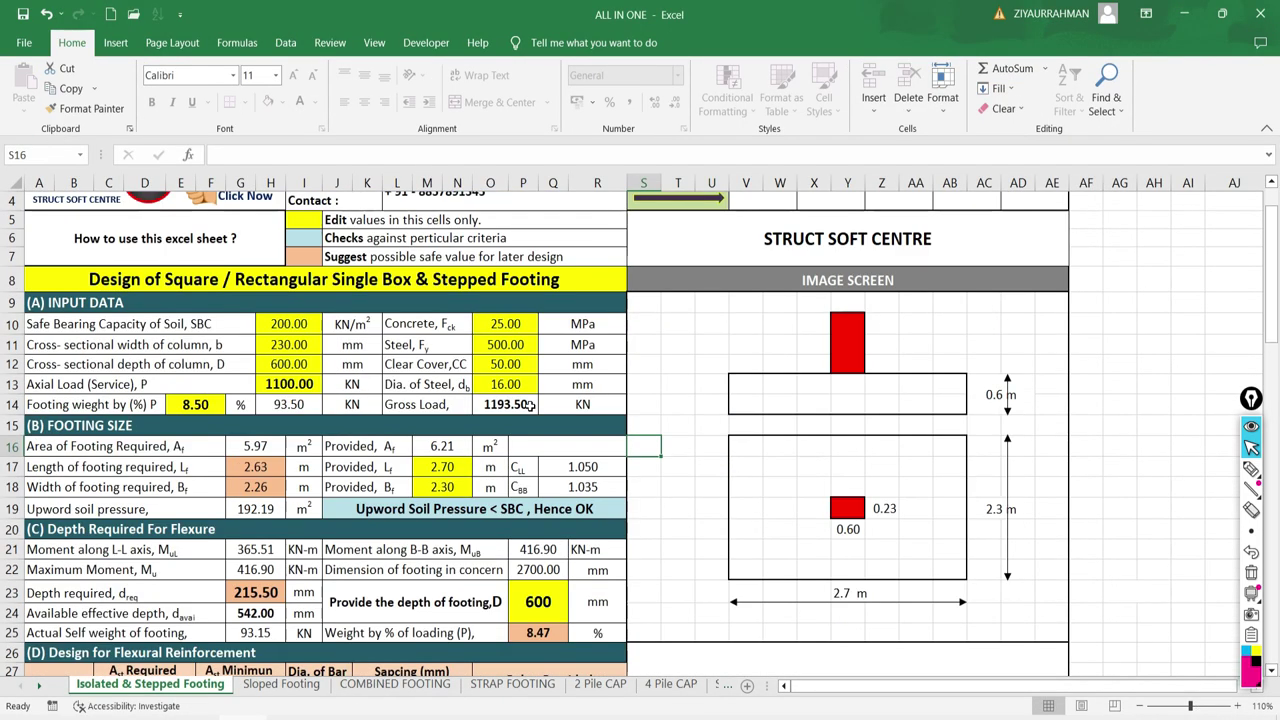
scroll(531, 404, up, 1)
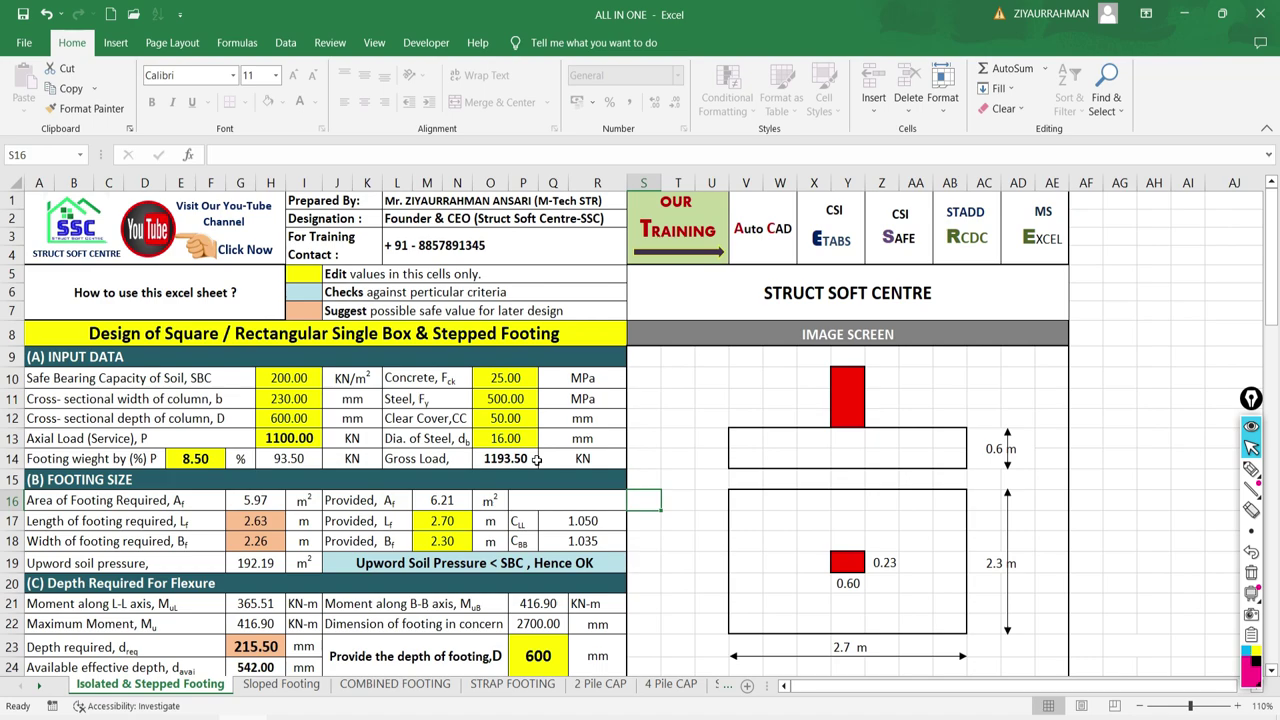
click(1239, 706)
click(1239, 706)
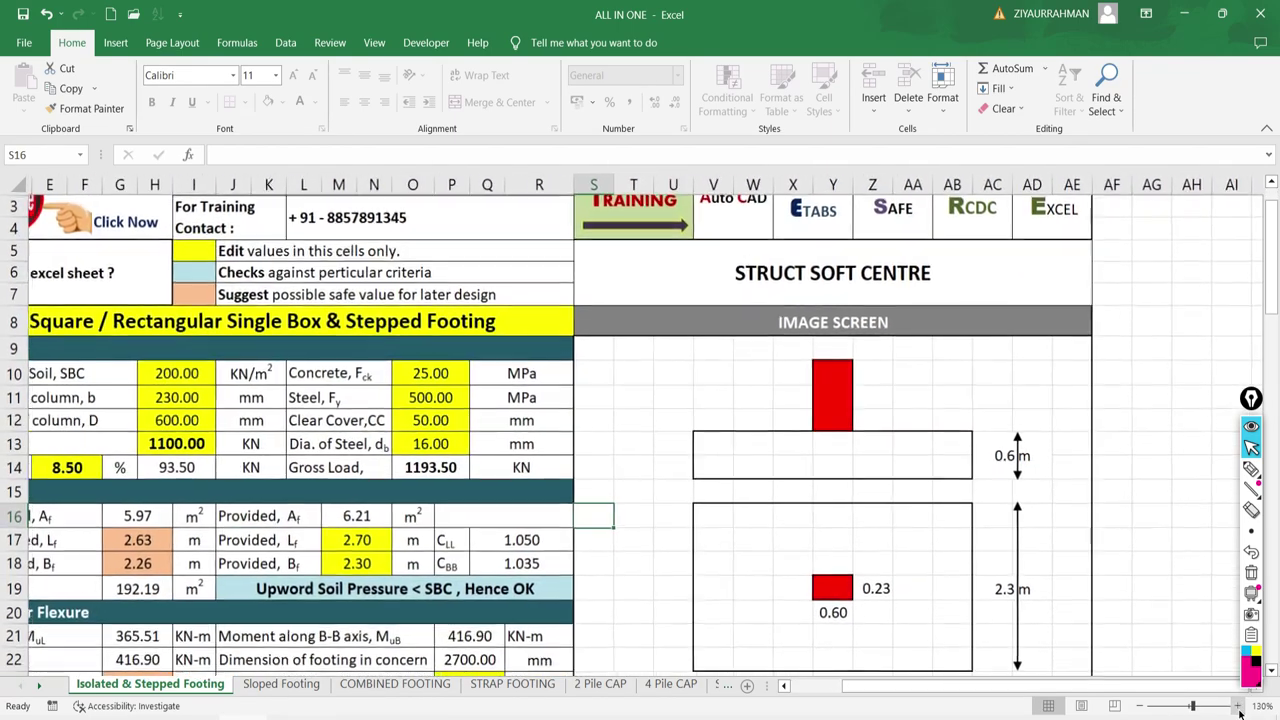
click(1239, 706)
scroll(345, 368, left, 4)
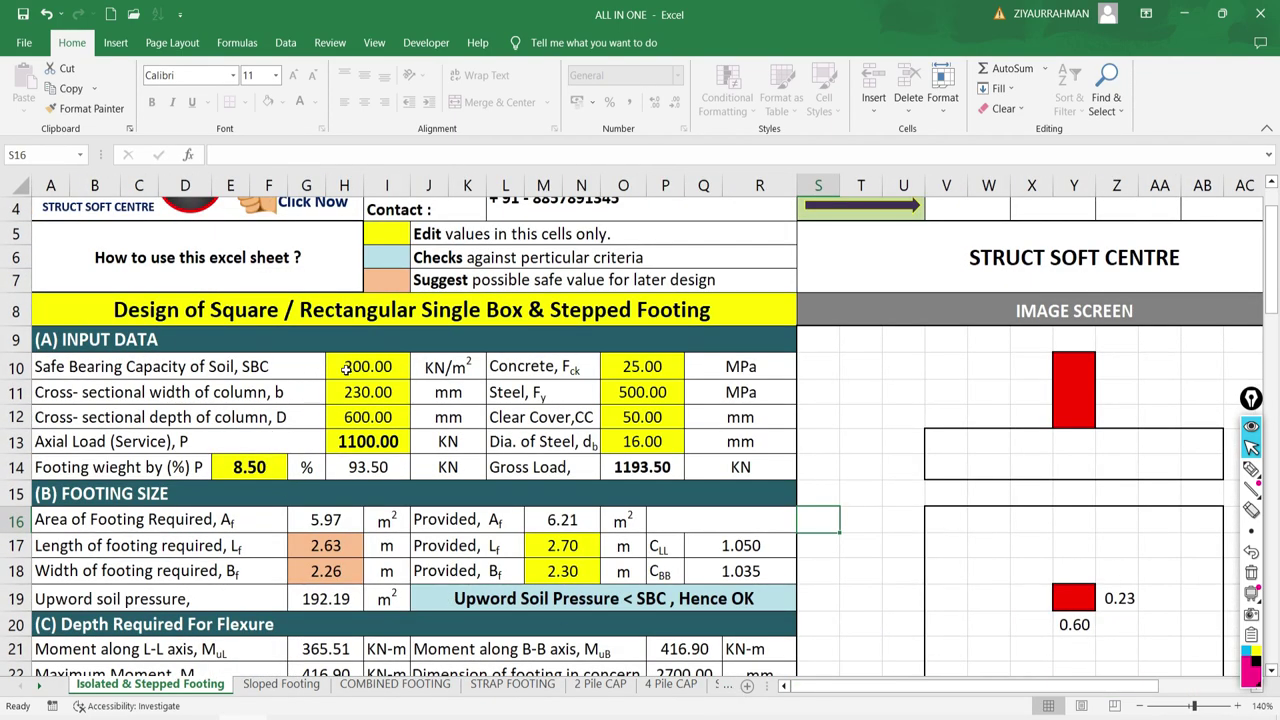
Inspect the concrete grade, column depth, clear cover and steel diameter cells in the input data
click(646, 366)
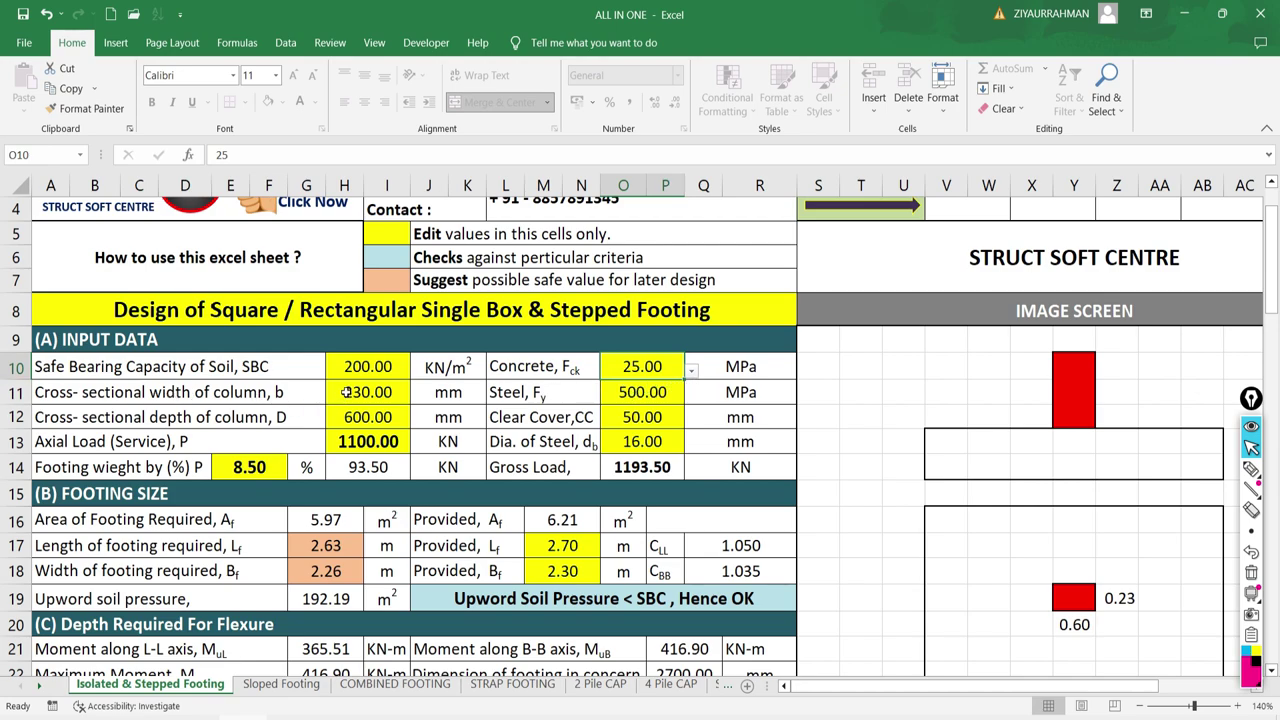
click(360, 424)
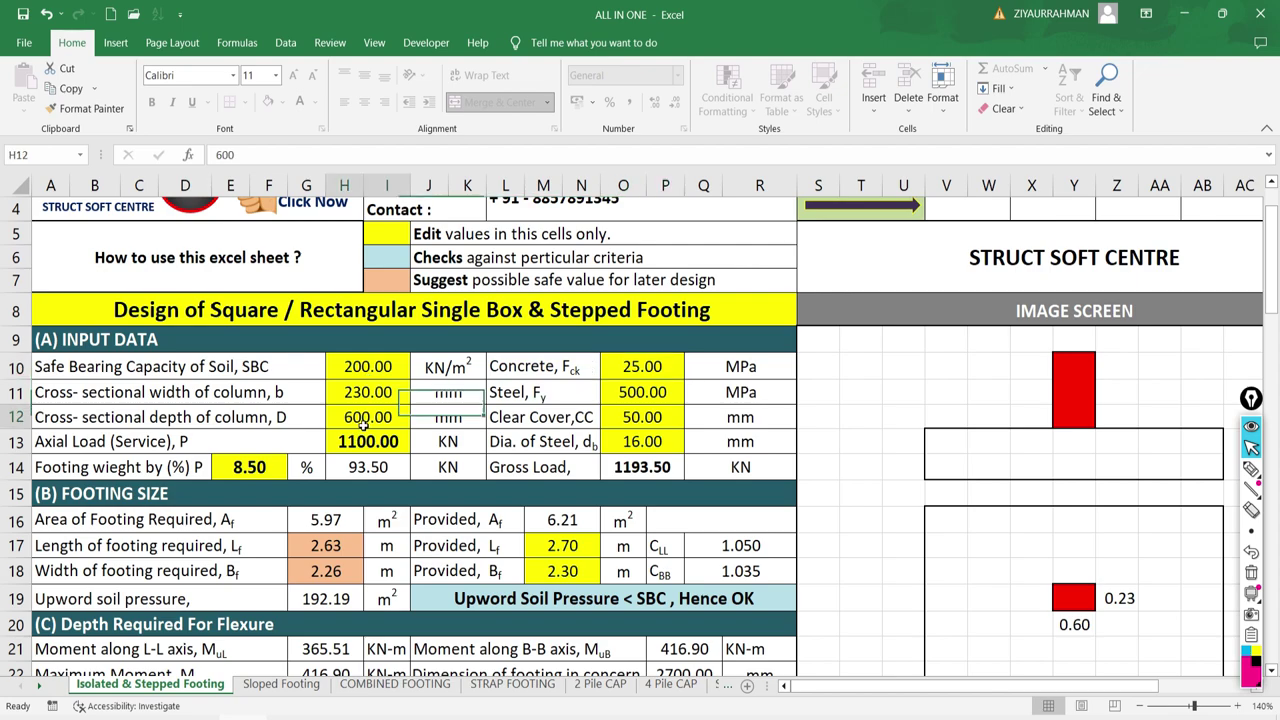
click(636, 416)
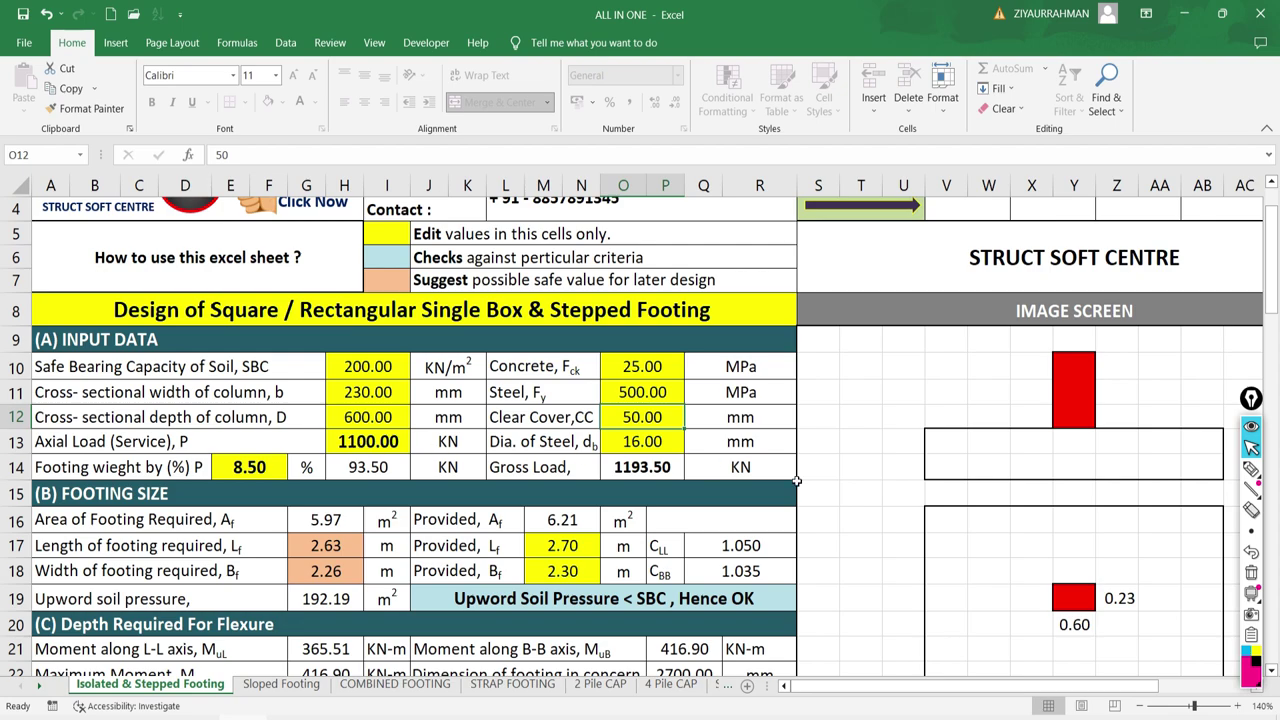
click(632, 445)
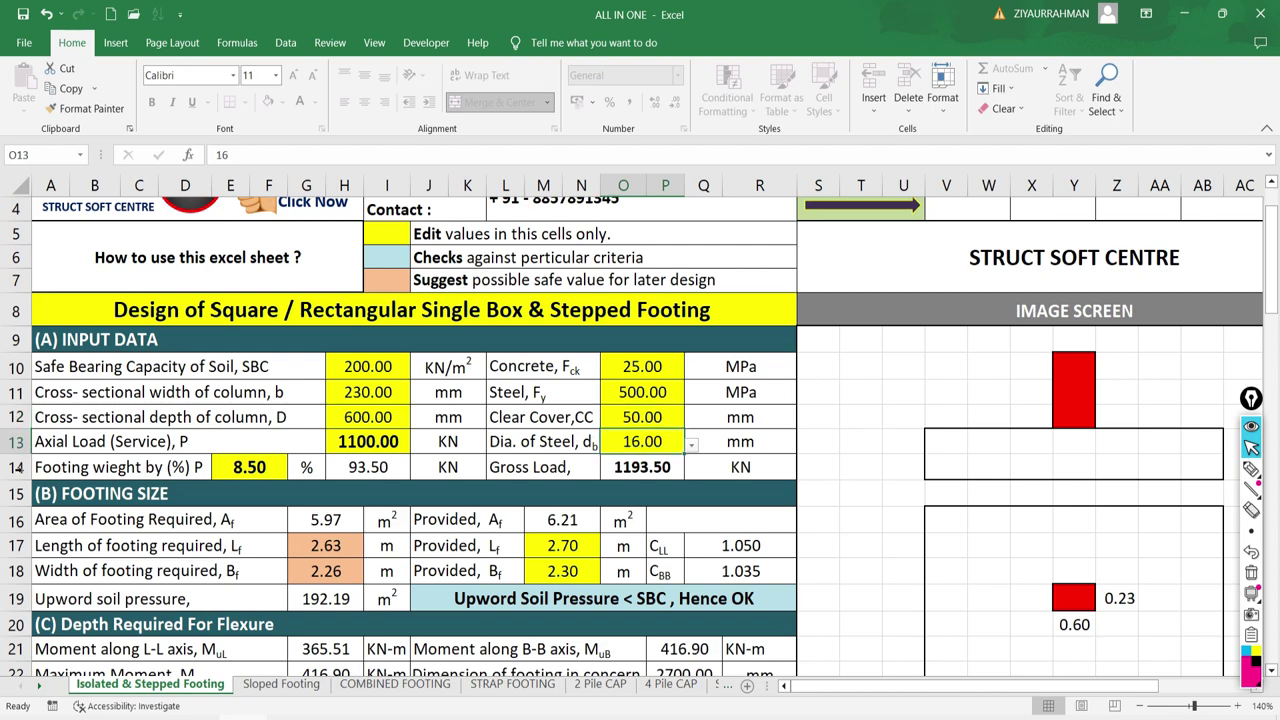
Set the footing weight percentage in the input data to 10 and select the axial load cell
click(250, 467)
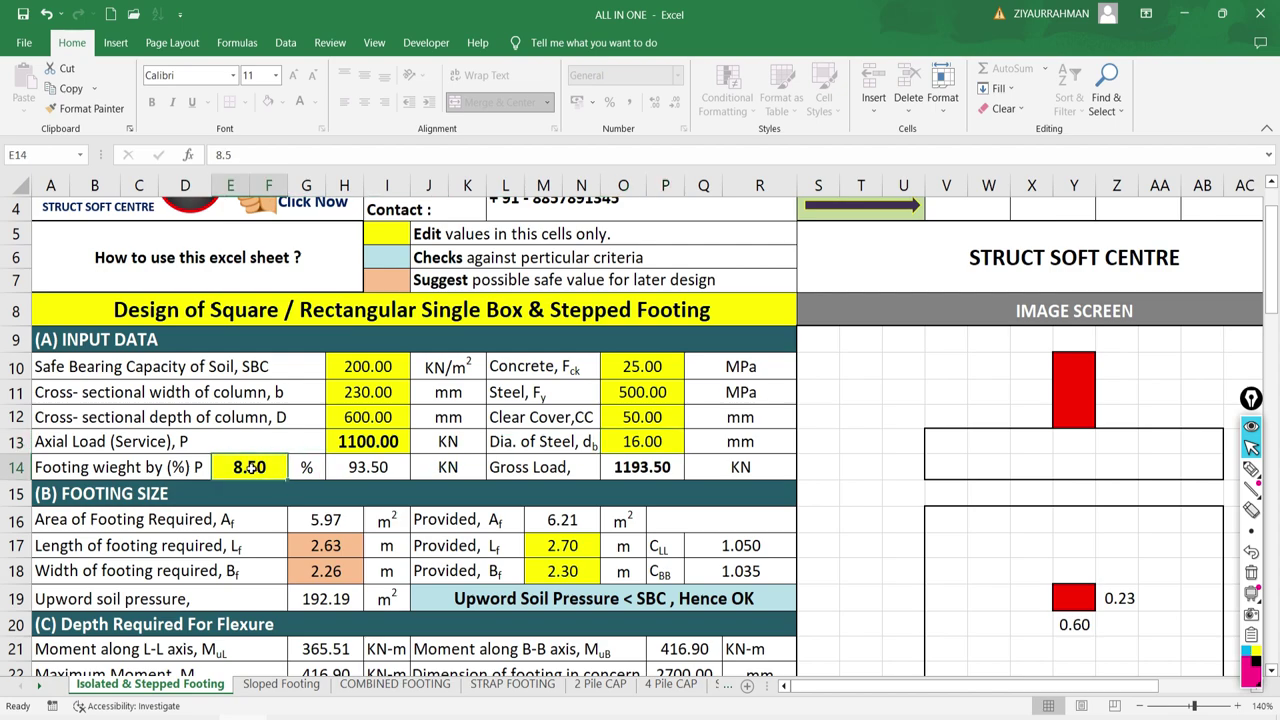
text(1)
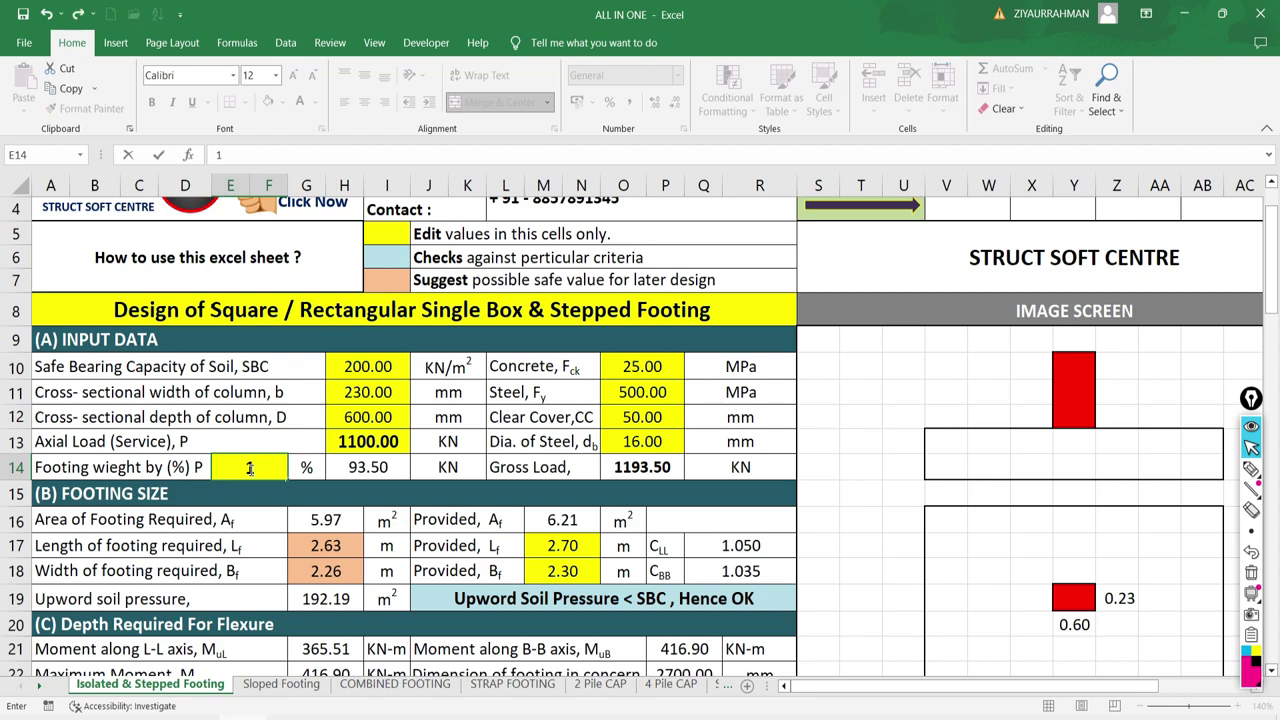
text(0)
key(Return)
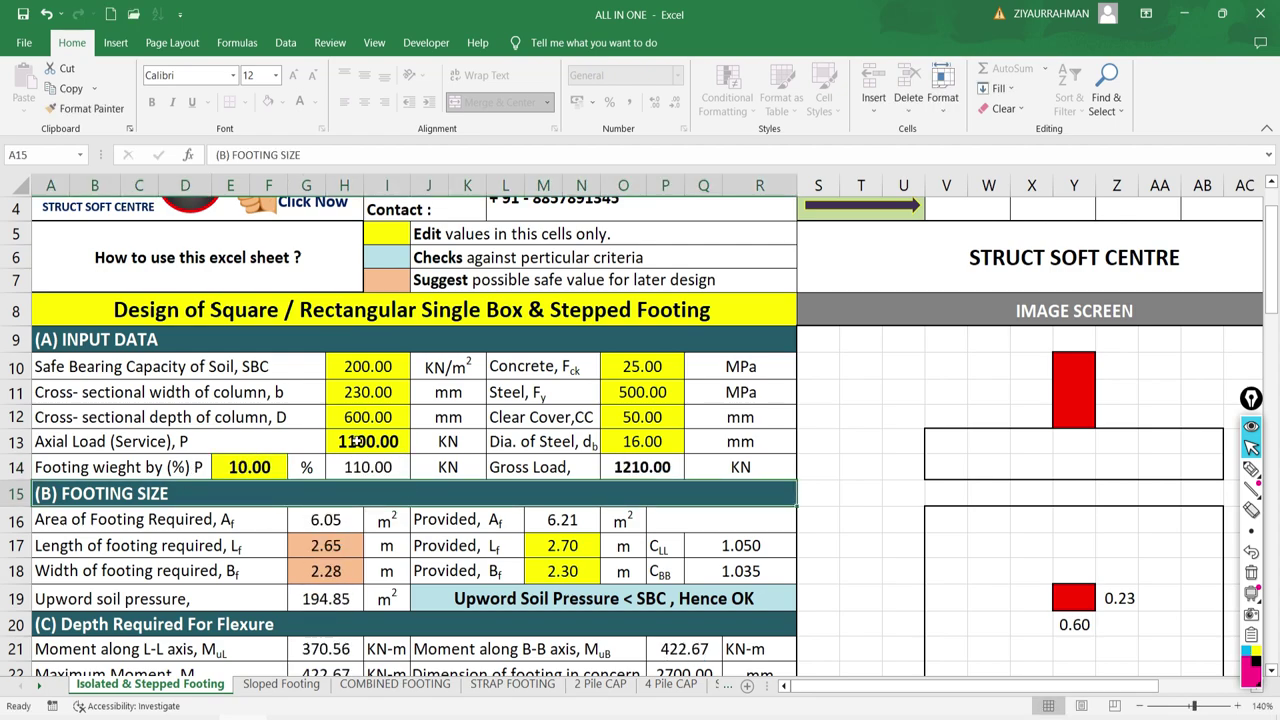
click(355, 441)
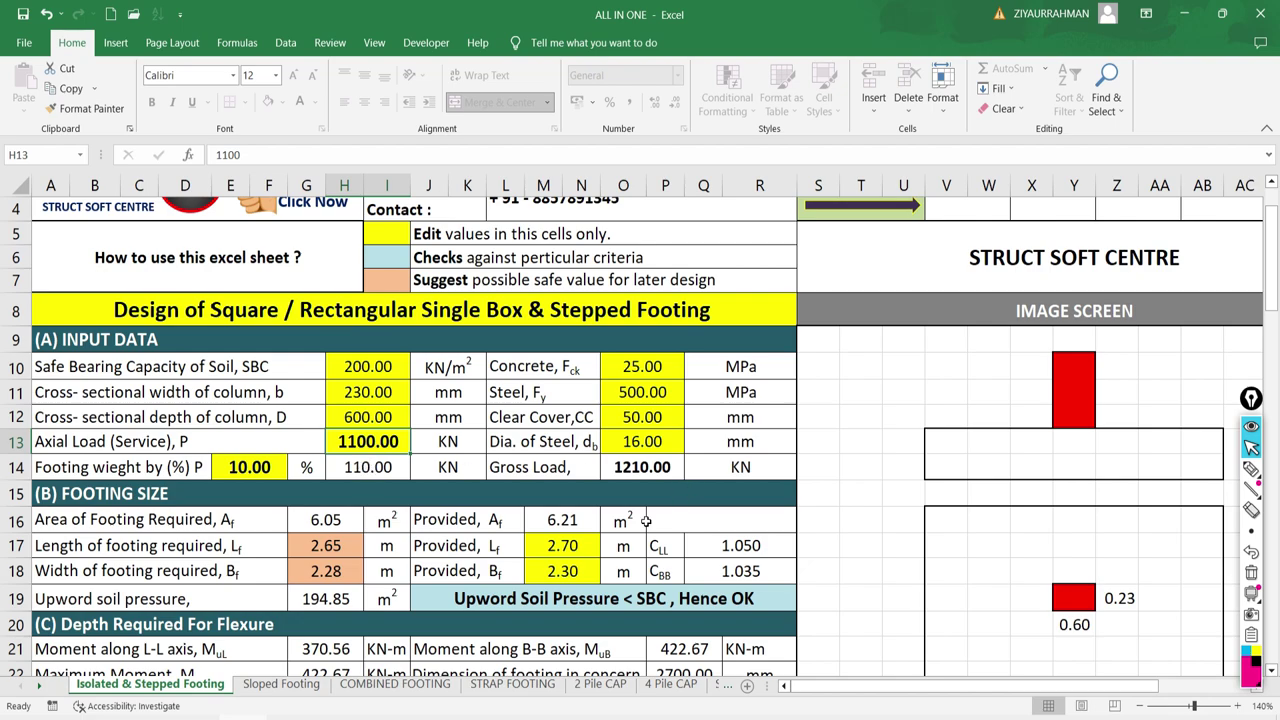
Inspect the required footing length and width cells and the provided length cell in the Footing Size section
click(310, 549)
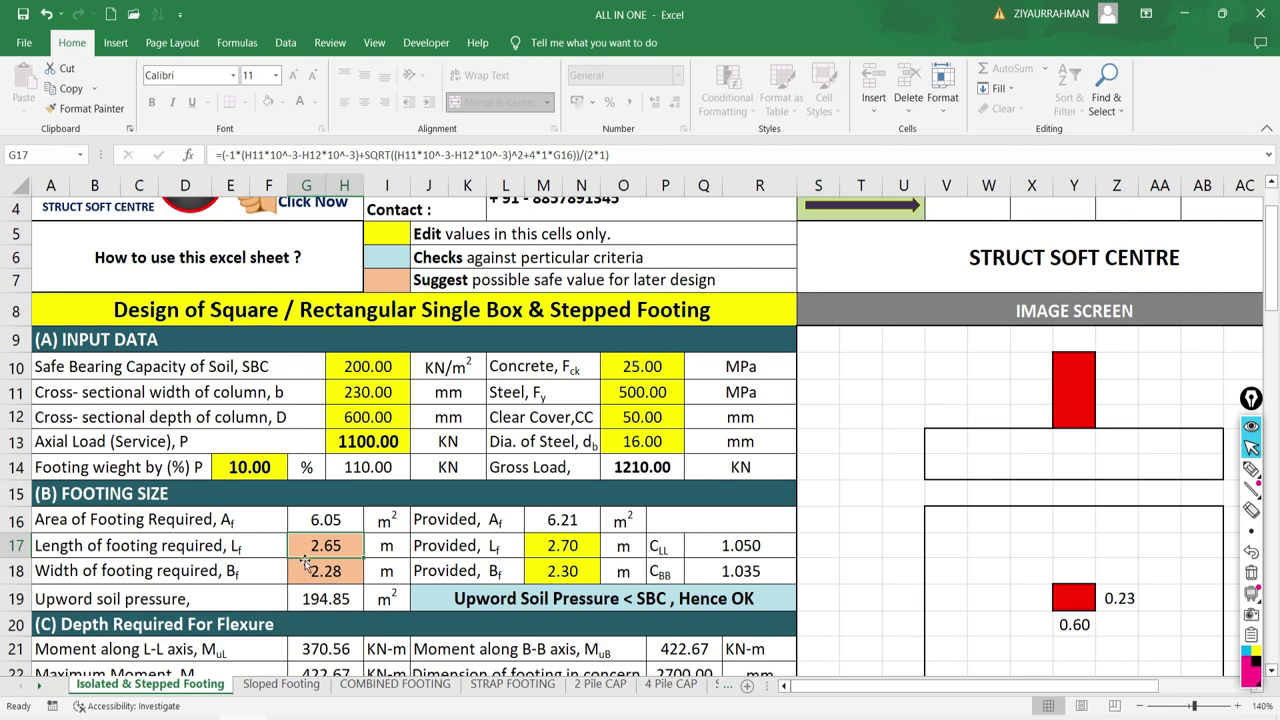
click(319, 576)
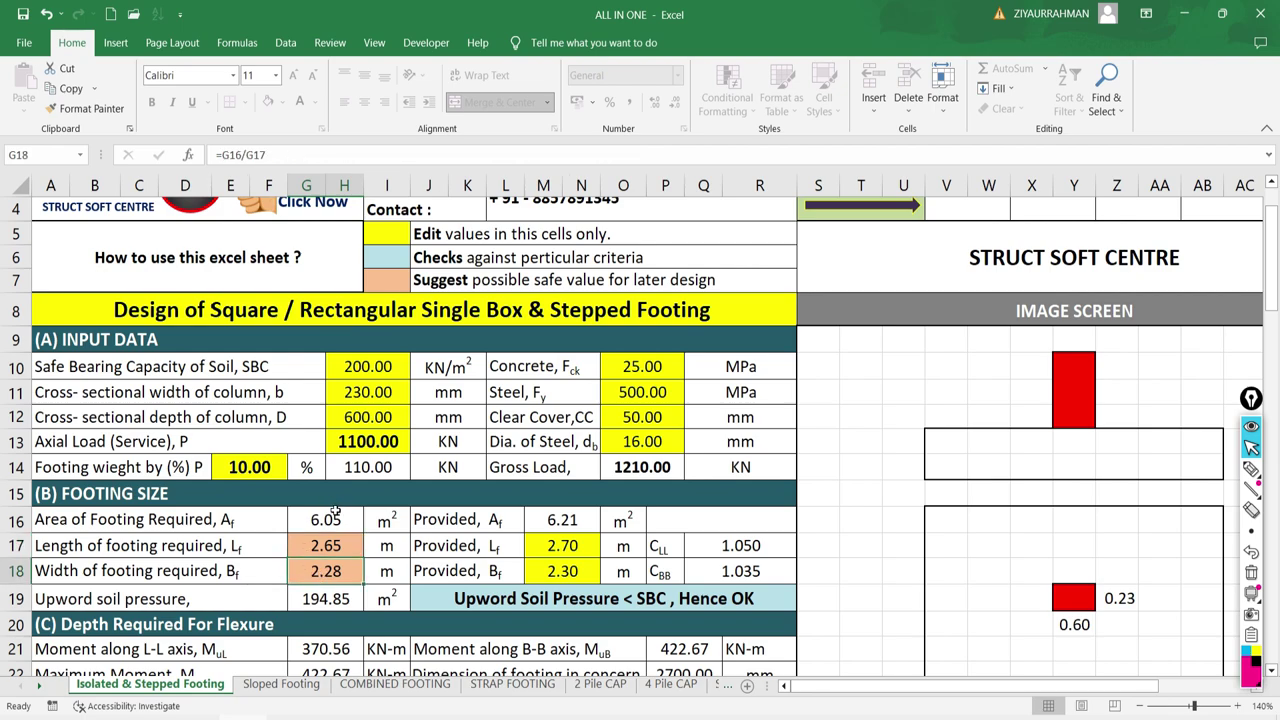
click(549, 546)
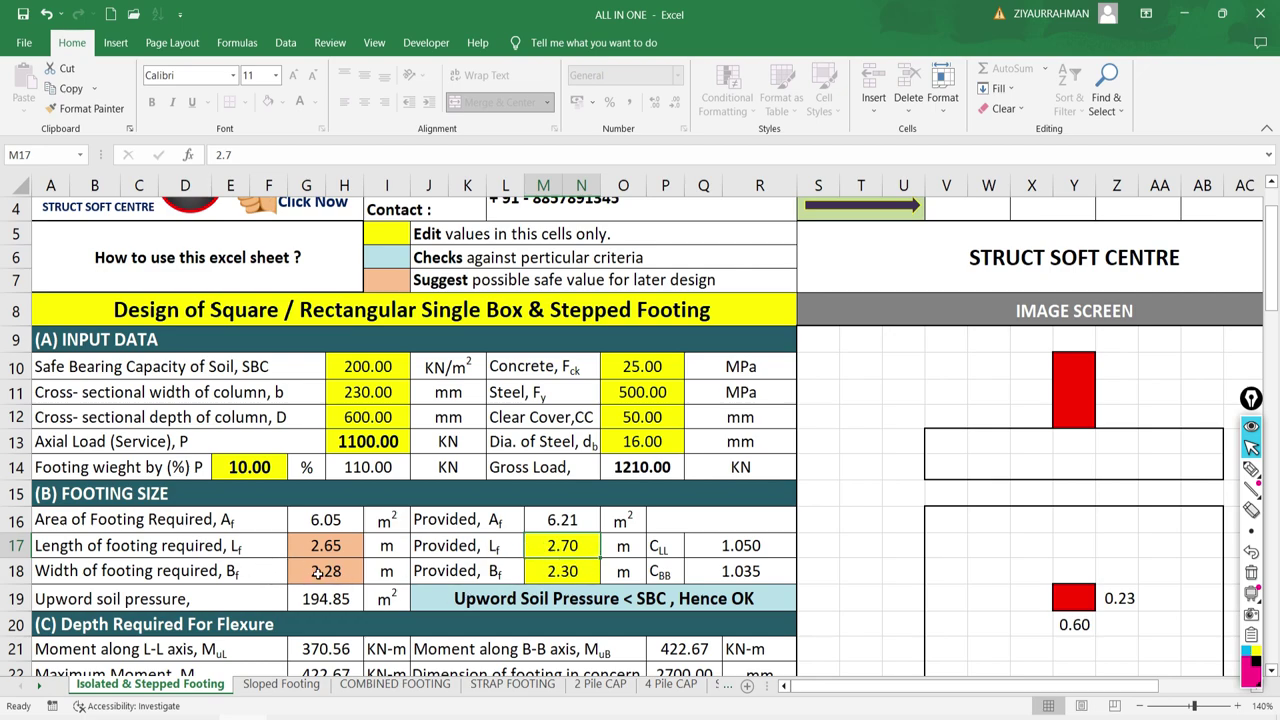
scroll(563, 575, down, 2)
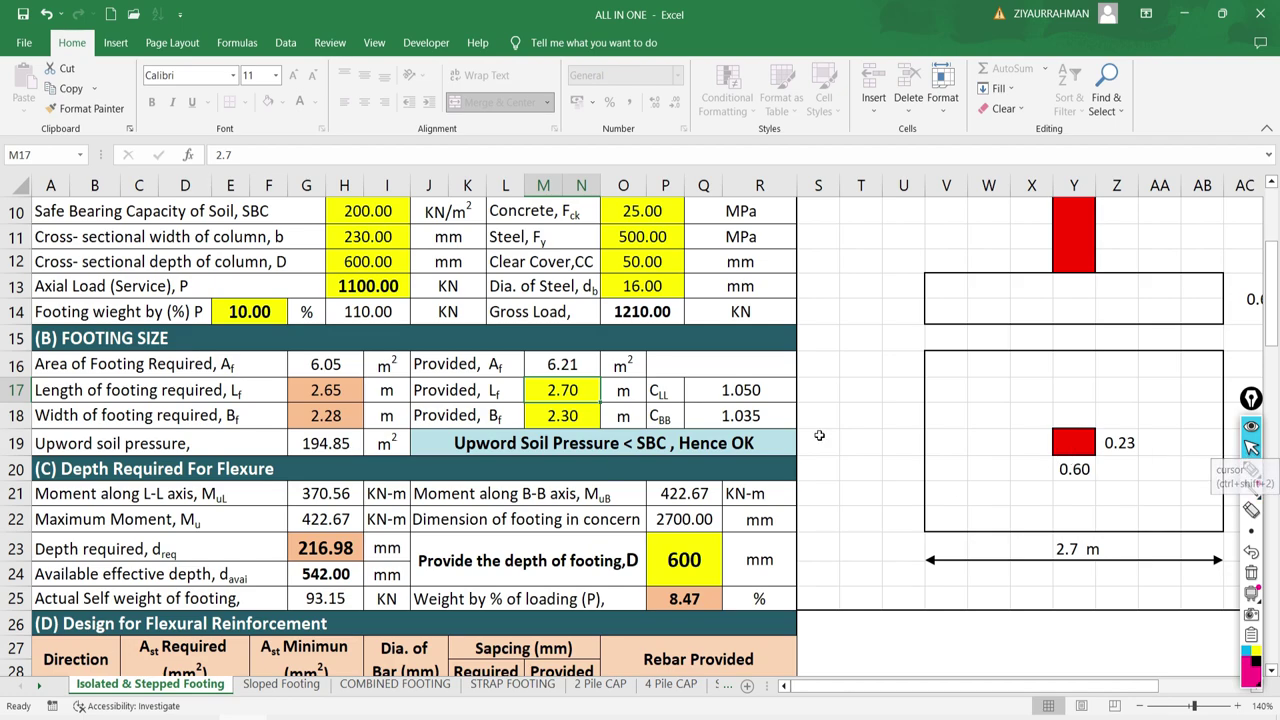
scroll(1100, 445, up, 1)
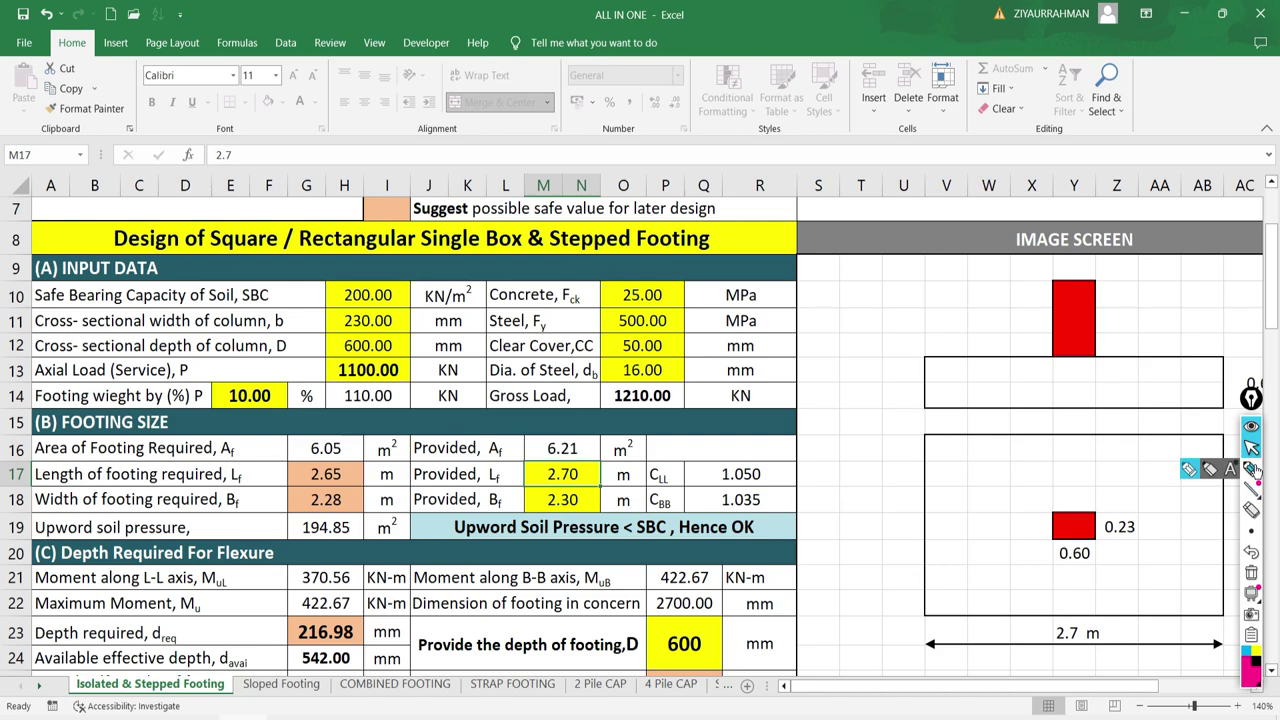
Mark the upward soil pressure with a pink pen arrow, underline it and the safe bearing capacity value, and clear all the markings
click(1251, 471)
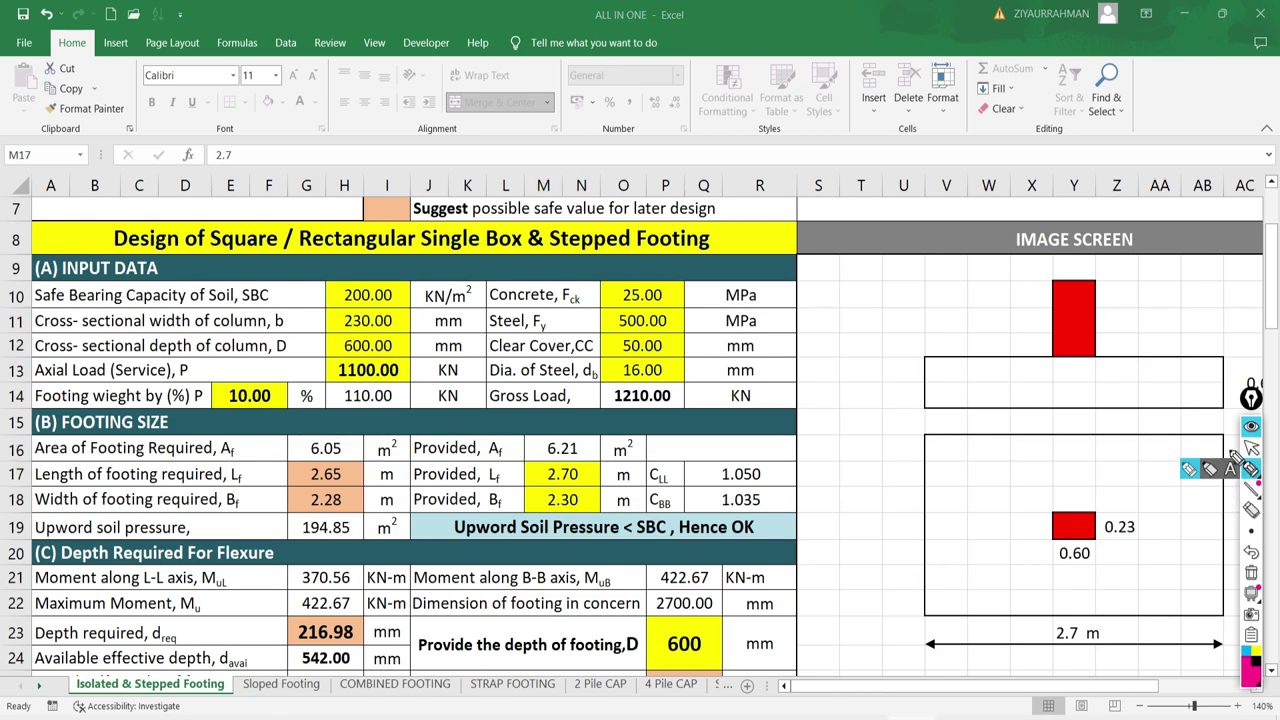
mouse_move(363, 499)
mouse_down()
mouse_move(336, 530)
mouse_move(380, 523)
mouse_up()
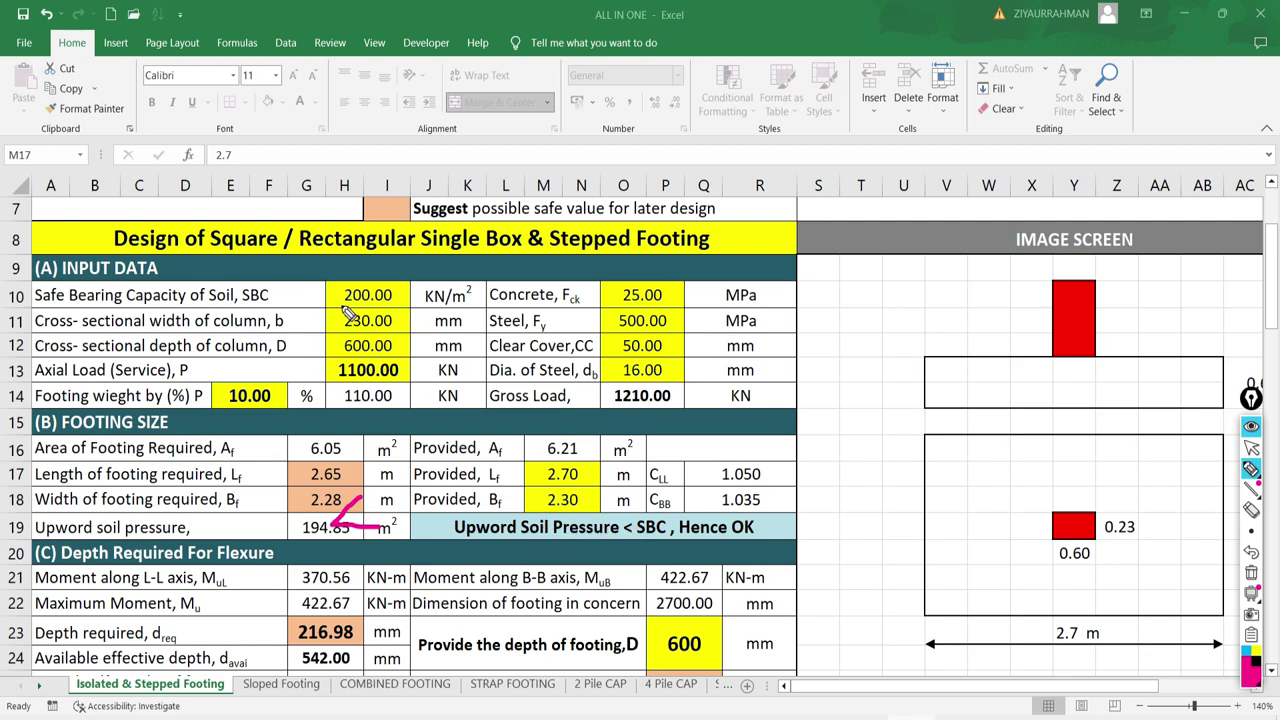
drag(345, 313, 392, 311)
drag(312, 551, 352, 546)
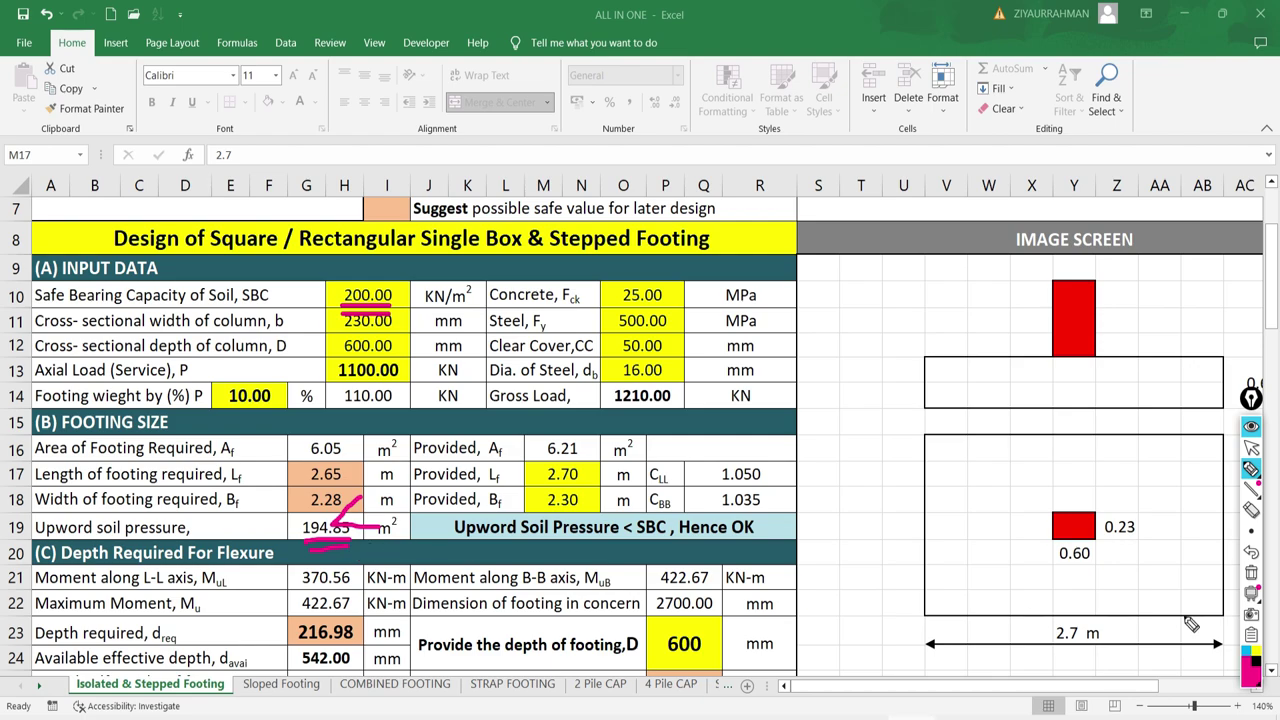
click(1251, 572)
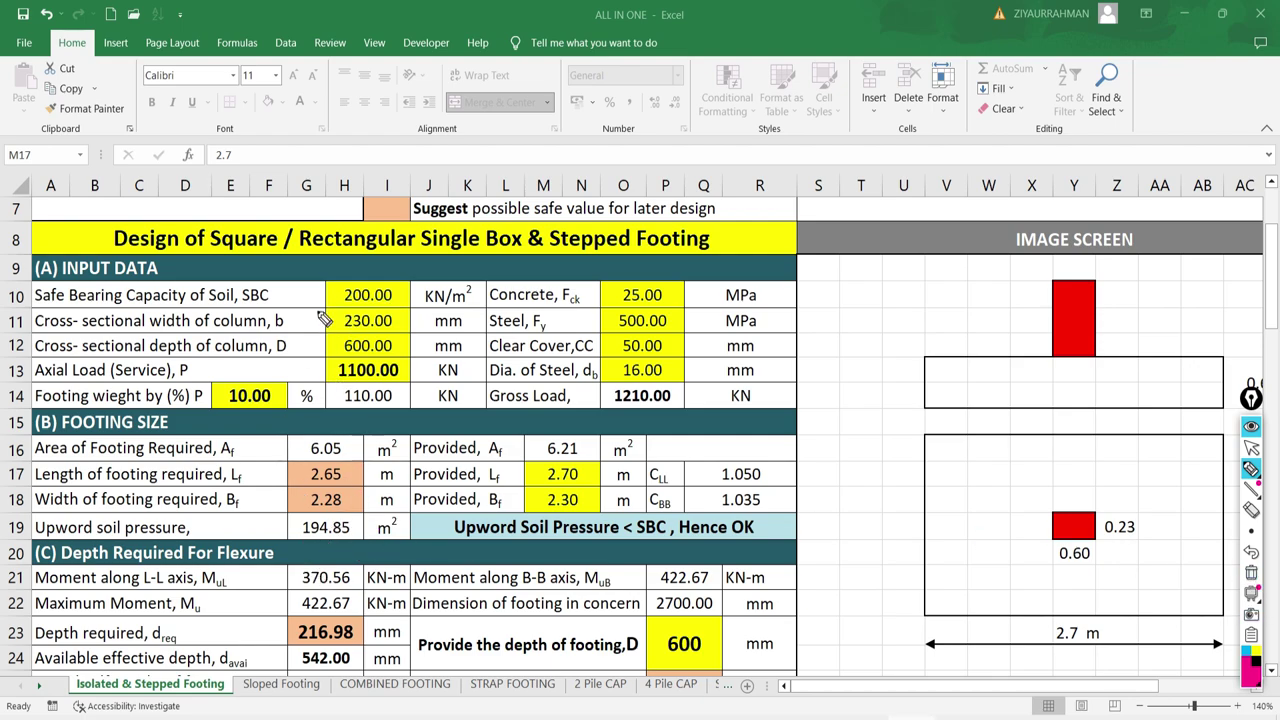
Mark the provided area value, clear the mark, underline SBC in the soil pressure check in pink, and return to the normal cursor
mouse_move(571, 446)
mouse_down()
mouse_move(515, 512)
mouse_move(566, 532)
mouse_move(610, 475)
mouse_move(592, 448)
mouse_up()
click(1251, 573)
drag(634, 537, 658, 537)
click(1251, 447)
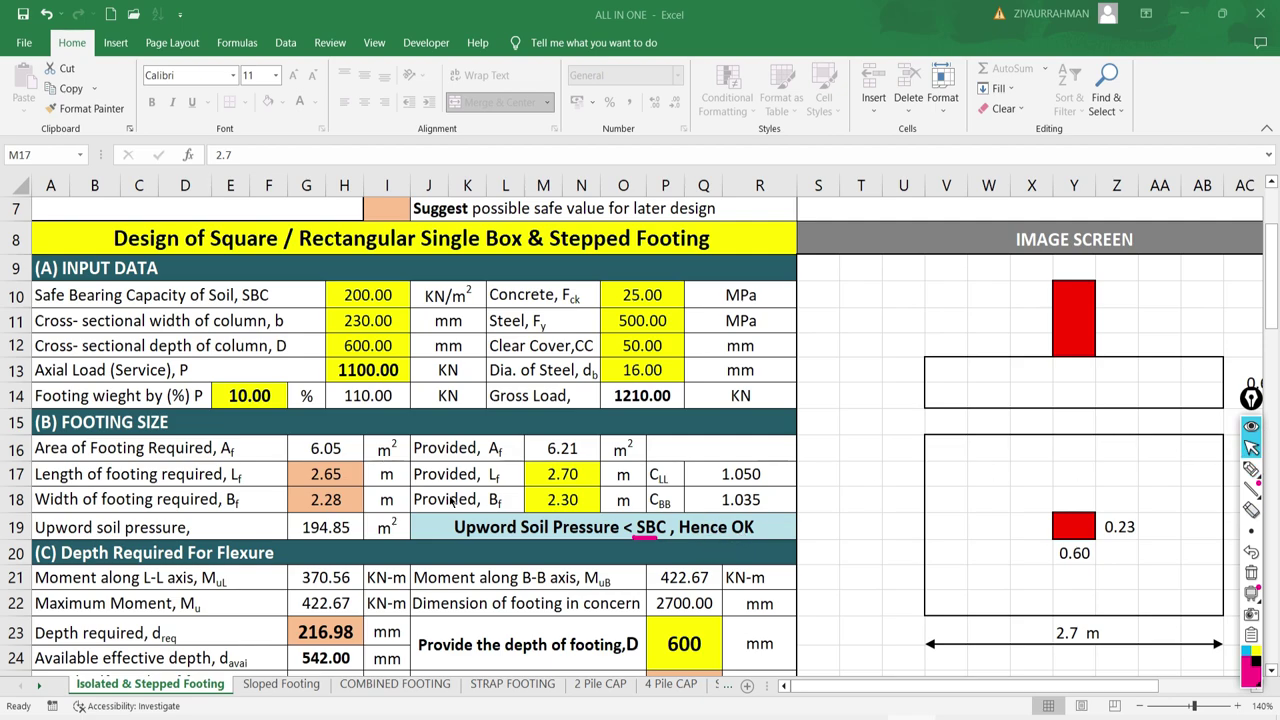
Set the provided footing length Lf to 2.1 m to test the upward soil pressure check
click(542, 477)
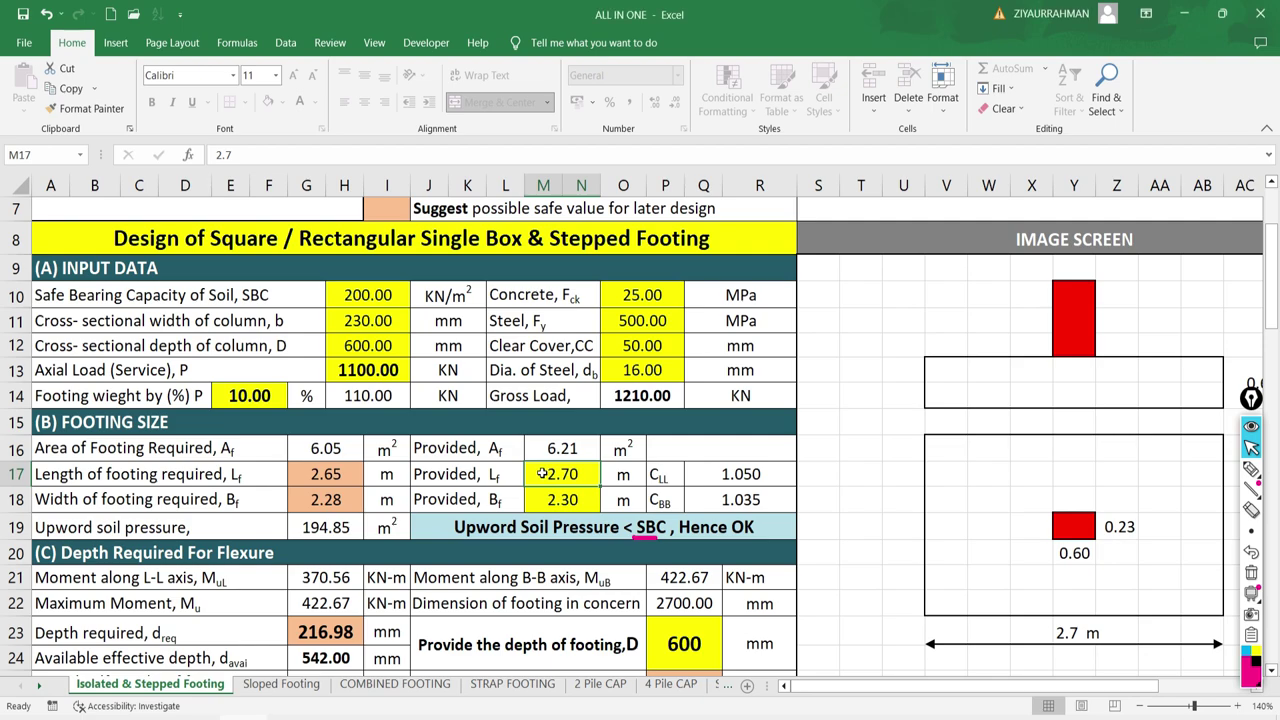
text(2.)
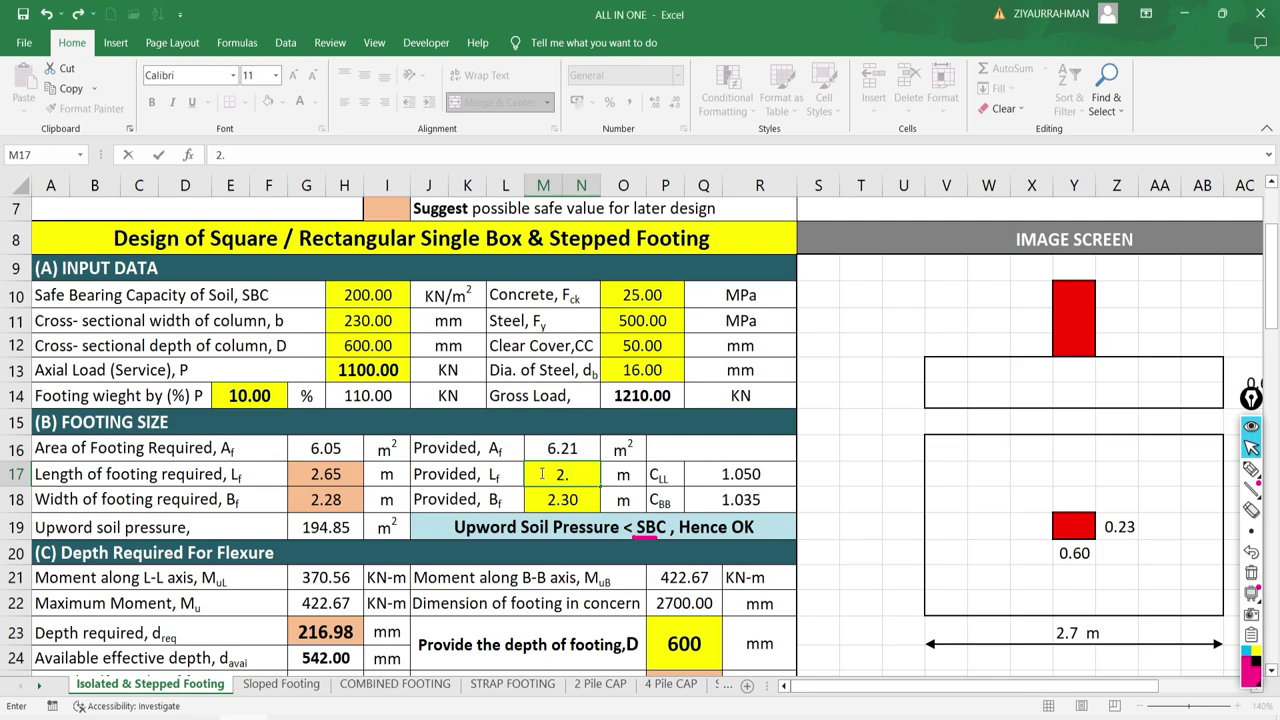
text(1)
key(Return)
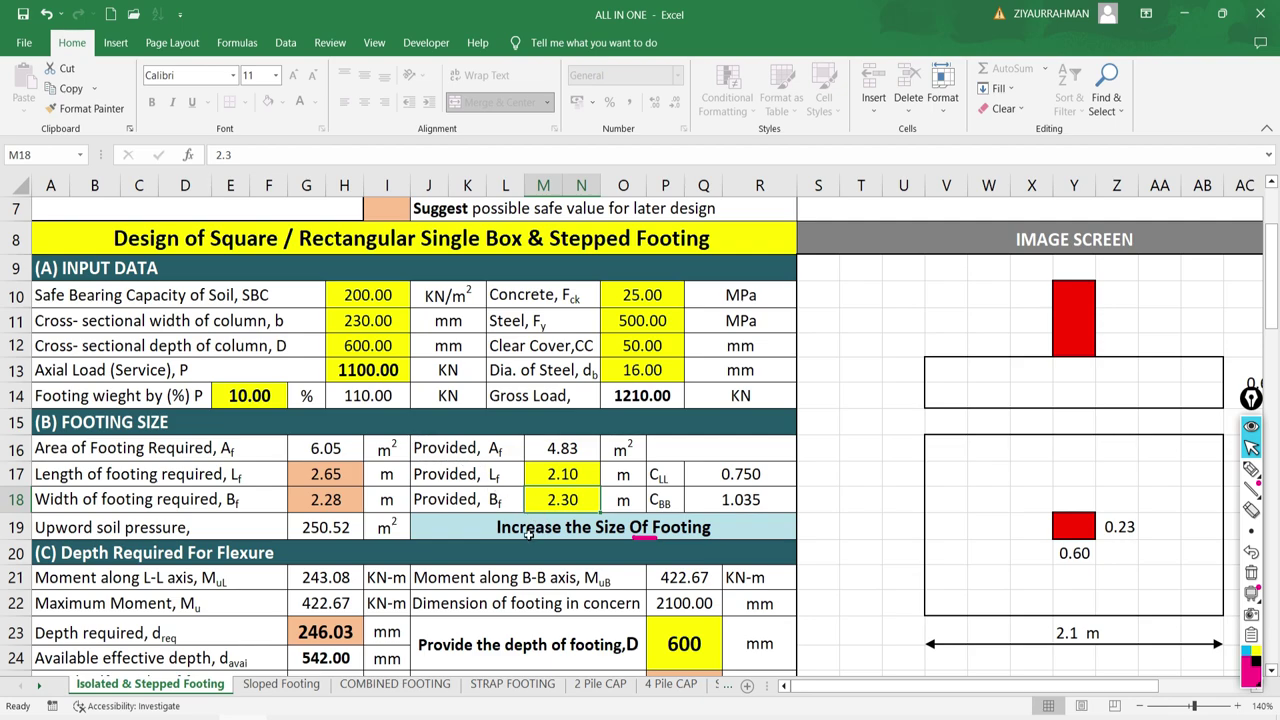
Set the provided footing length Lf to 2.7 m
click(550, 472)
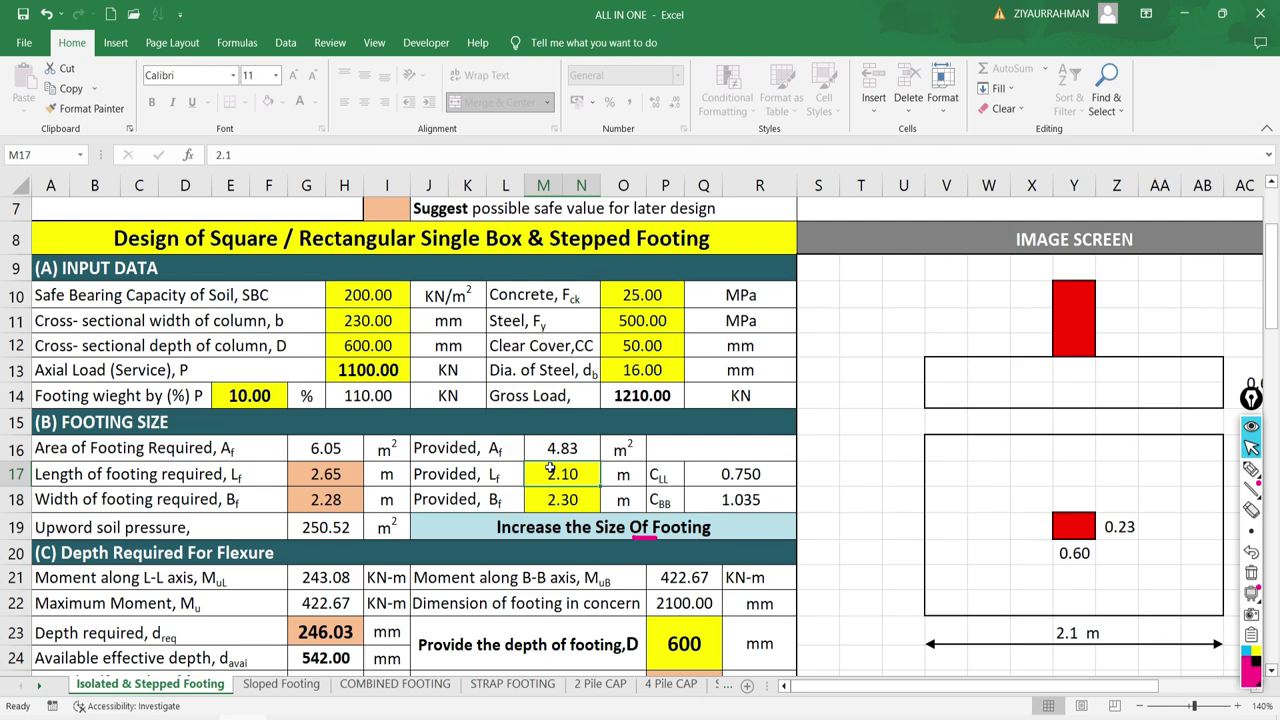
text(2.7)
key(Return)
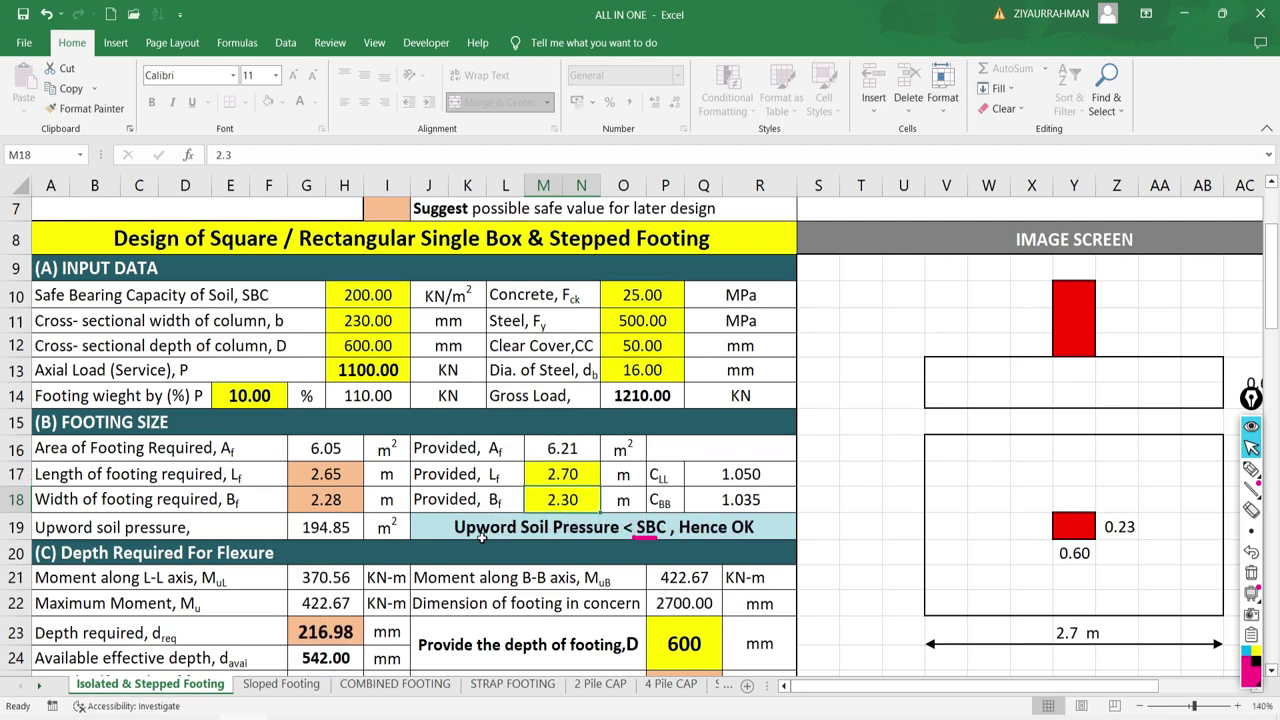
Inspect the provided footing depth and the bar diameter, required spacing and provided spacing cells for reinforcement along Lf
scroll(460, 561, down, 2)
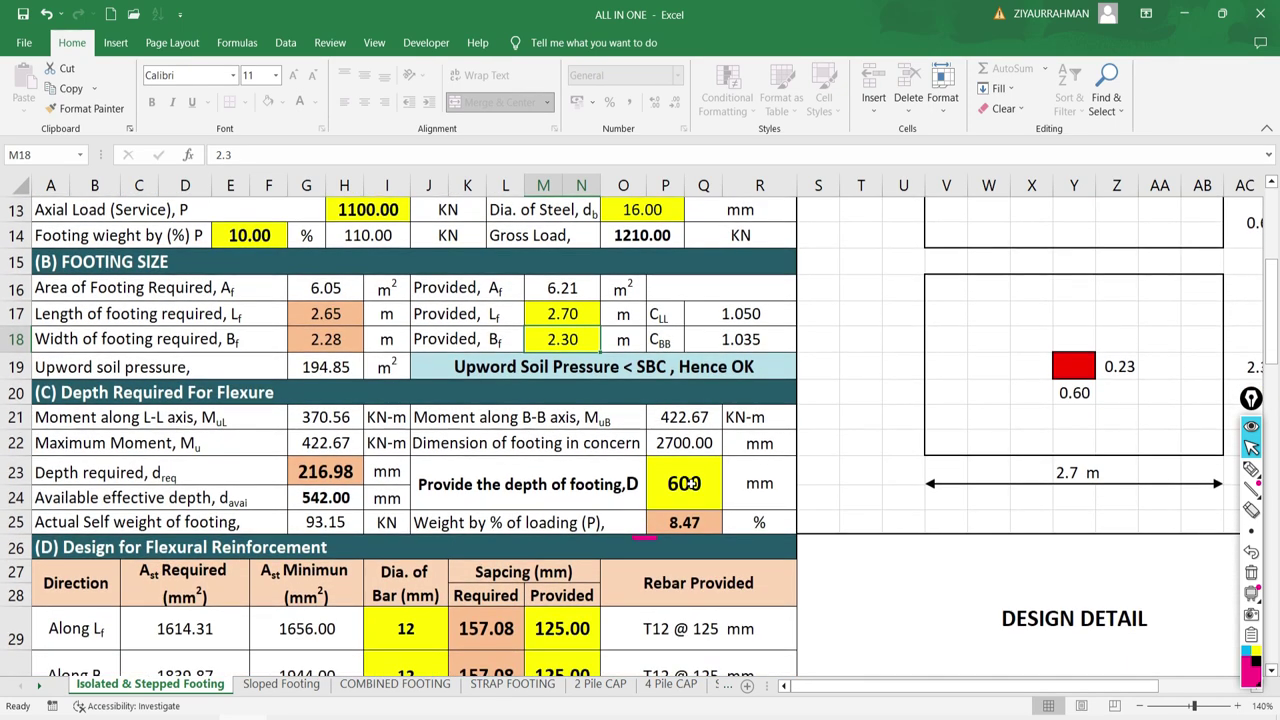
click(690, 484)
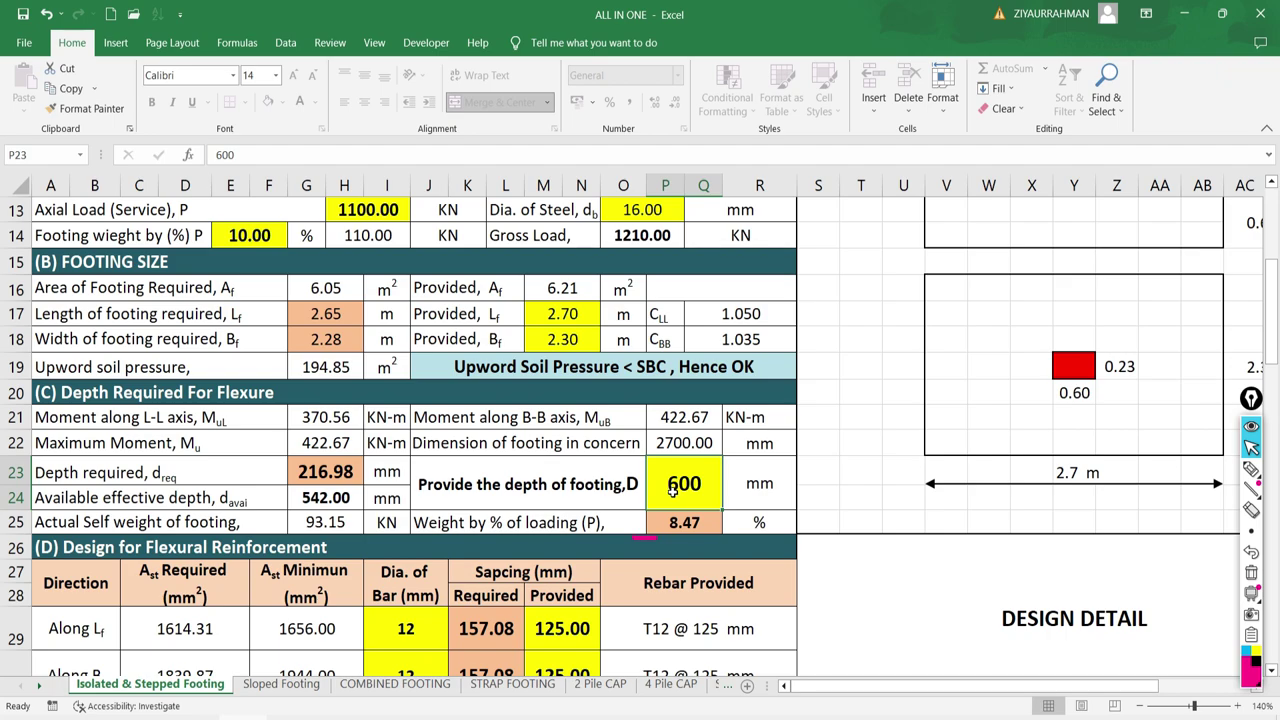
scroll(673, 490, down, 3)
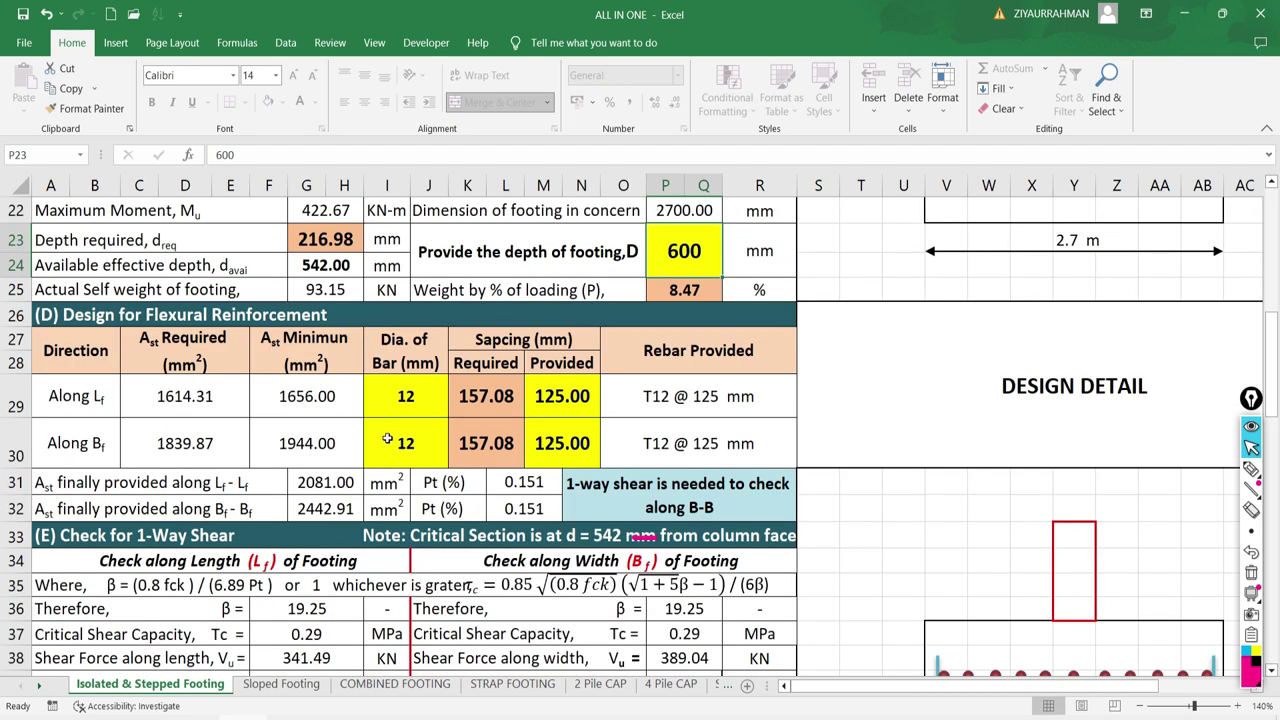
click(402, 397)
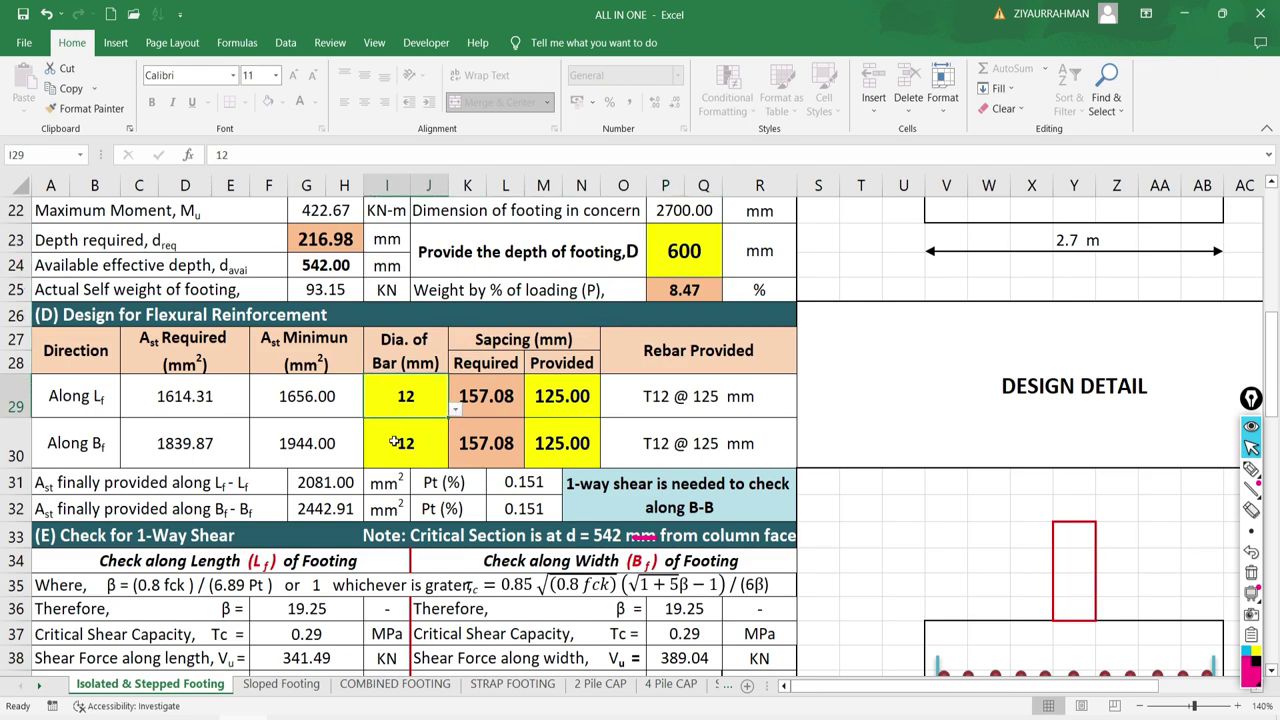
click(486, 401)
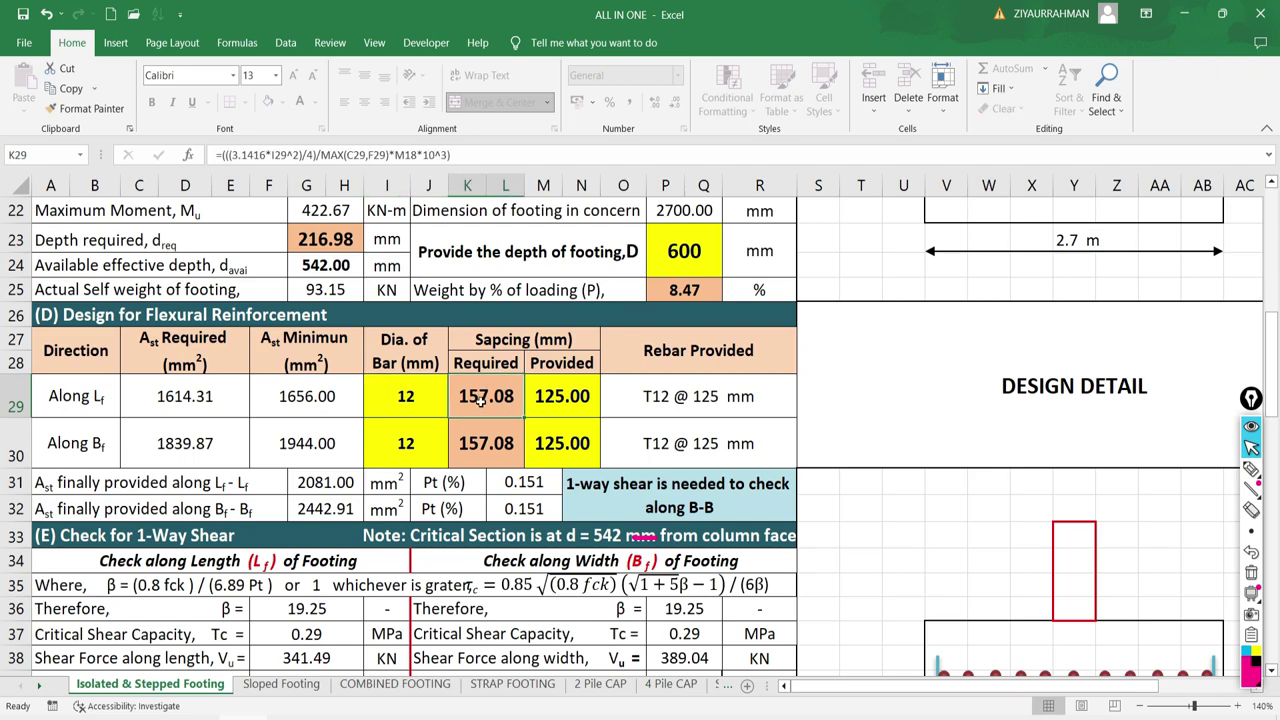
click(555, 403)
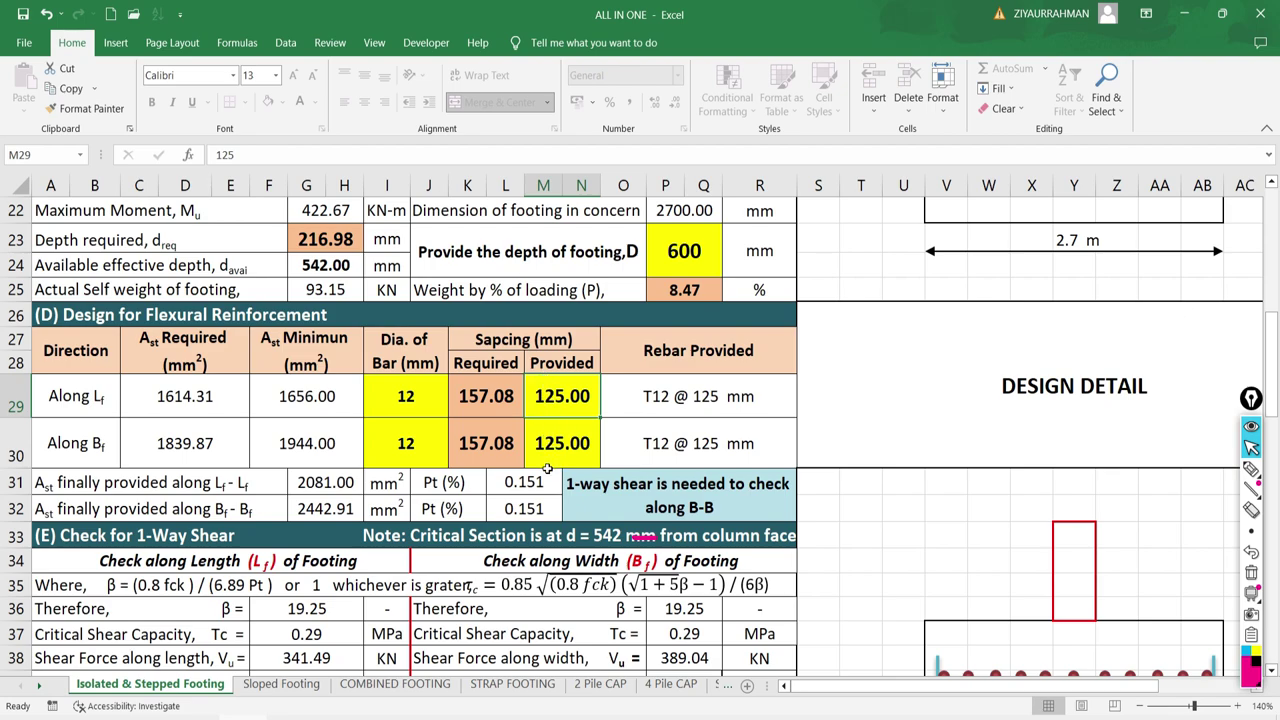
Review the one-way and two-way shear checks and the design output for the single box footing
scroll(548, 462, down, 2)
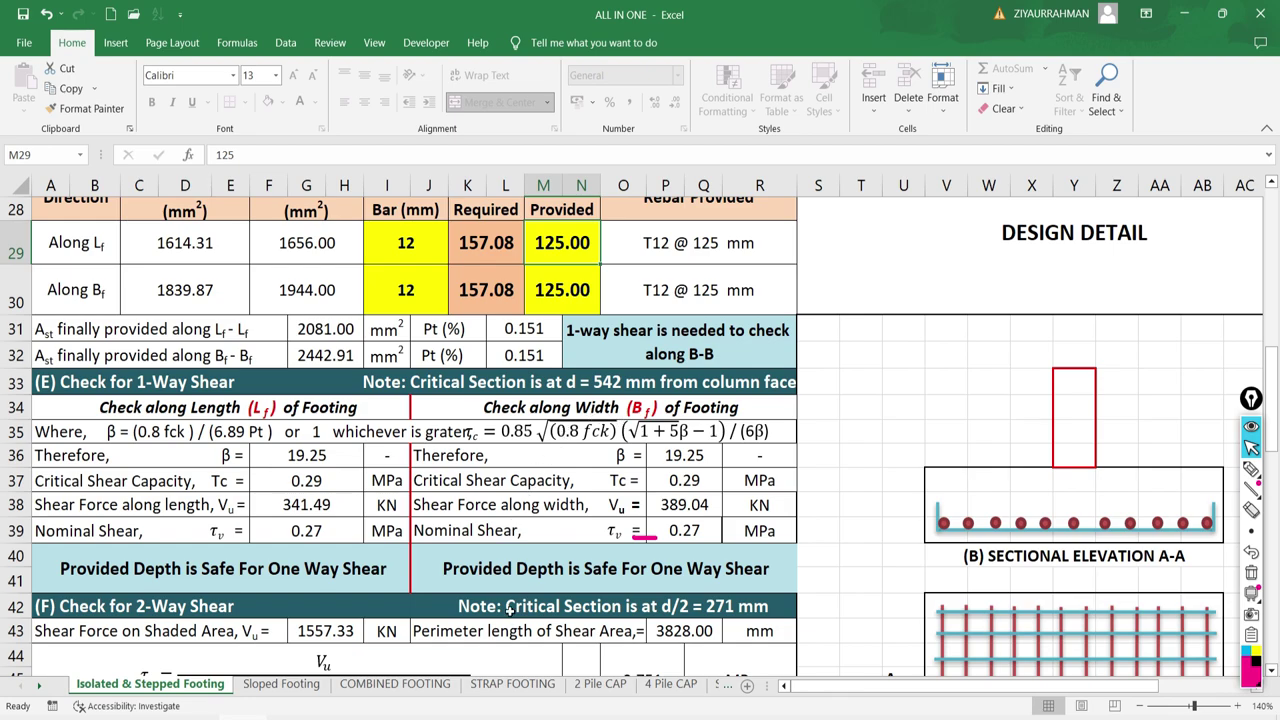
scroll(508, 610, down, 2)
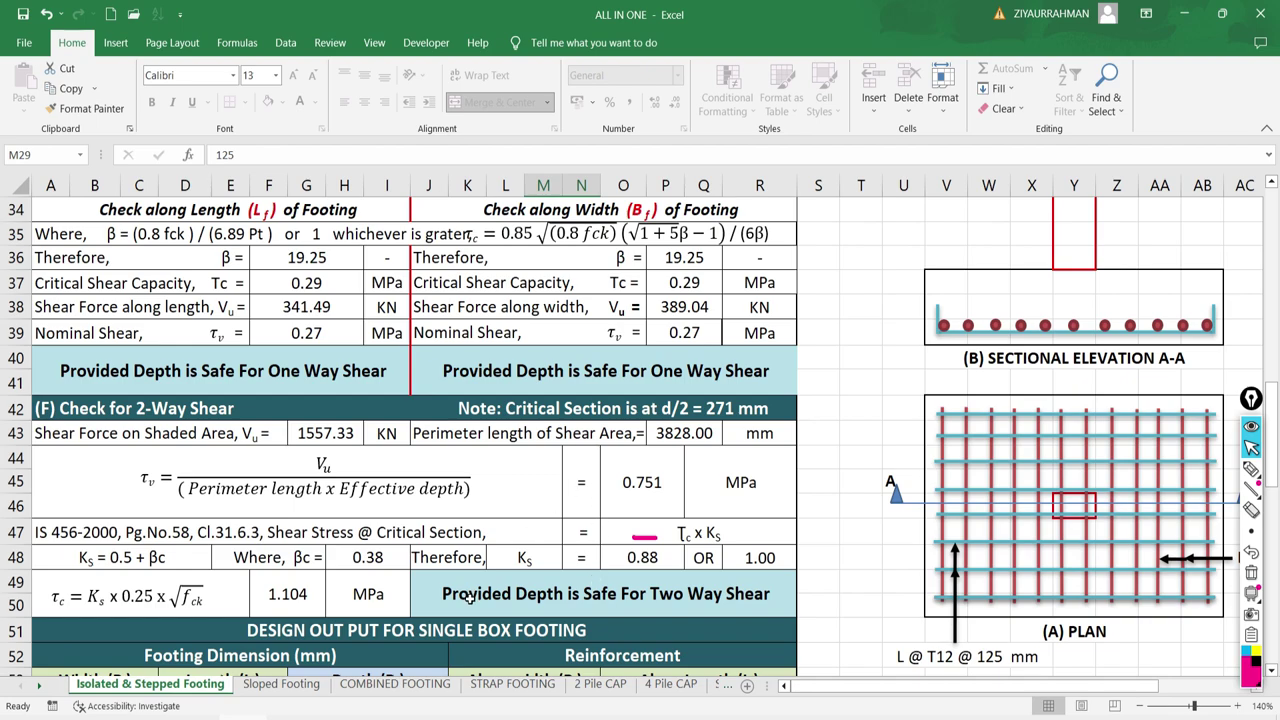
scroll(470, 598, down, 1)
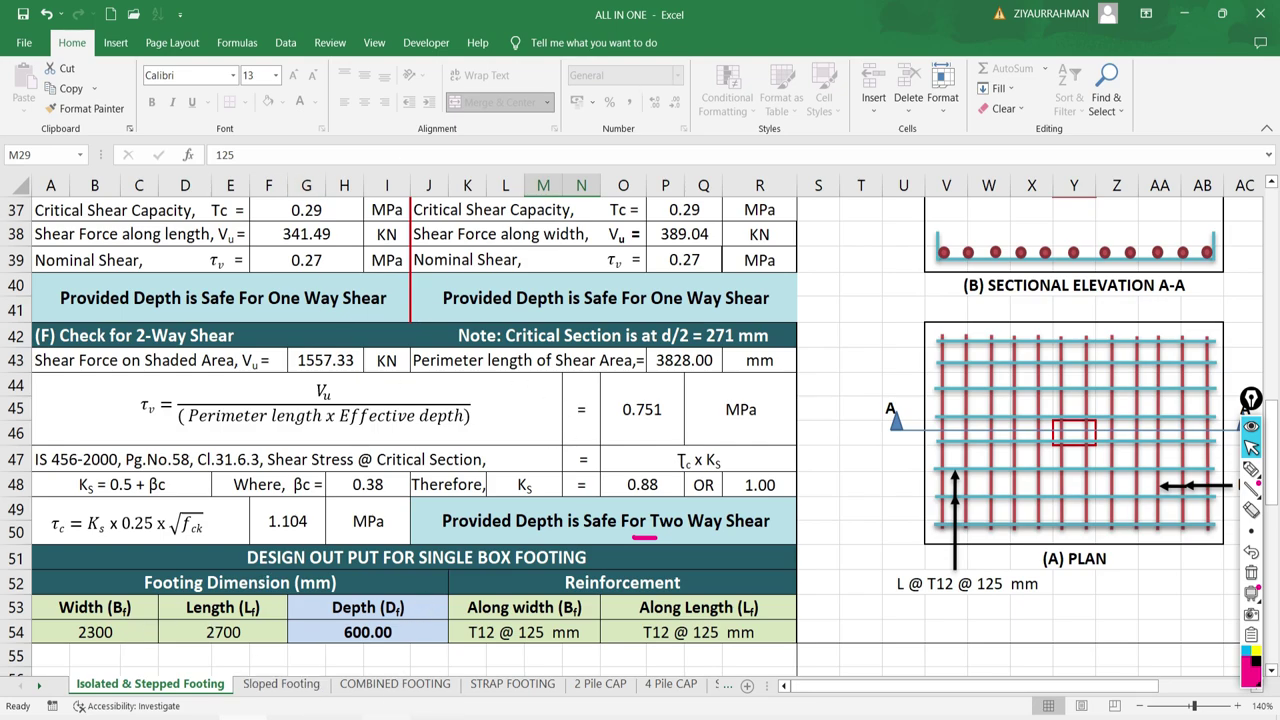
Switch to the rectangular footing validation model in SAFE 2016 and view its list of defined materials
click(410, 713)
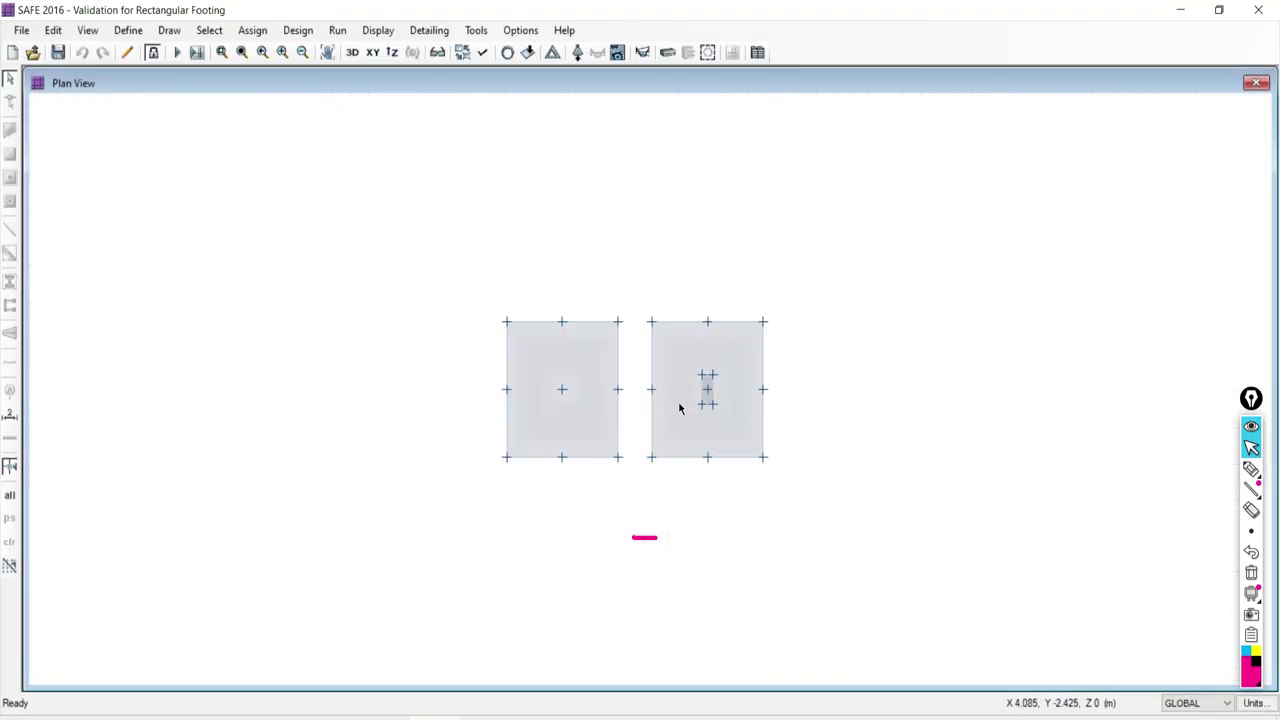
scroll(726, 408, up, 3)
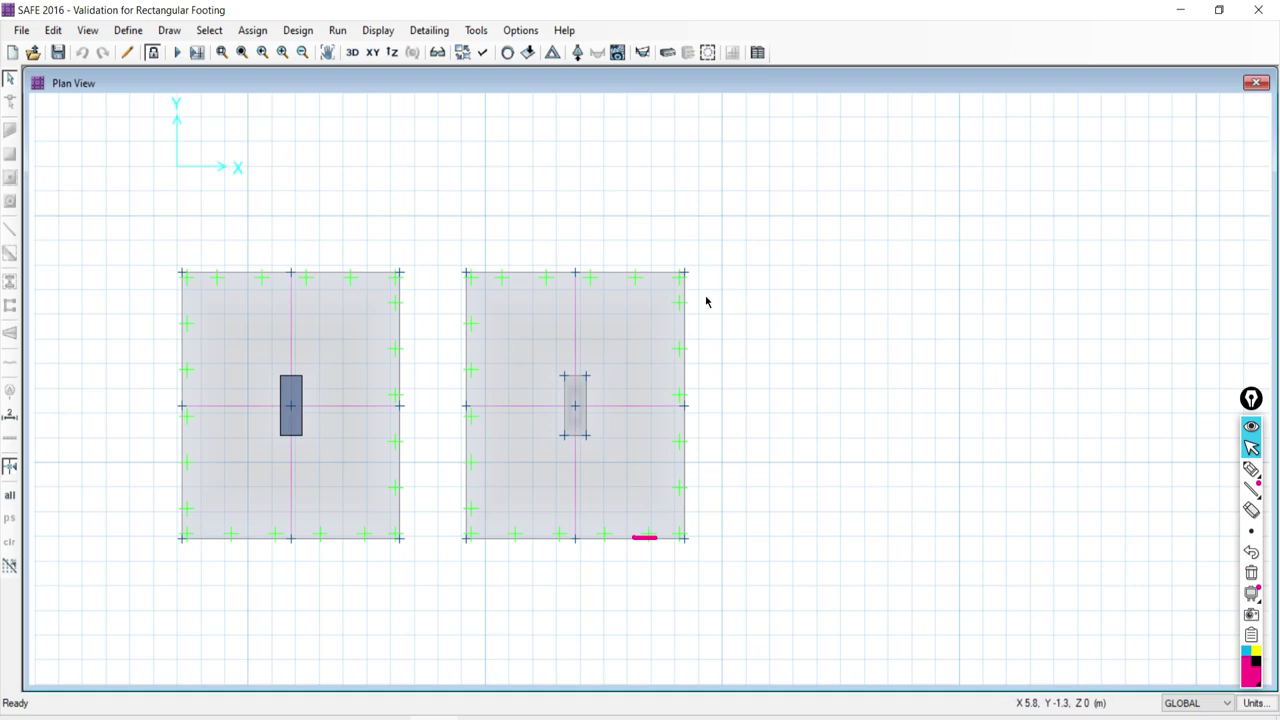
click(128, 30)
click(158, 49)
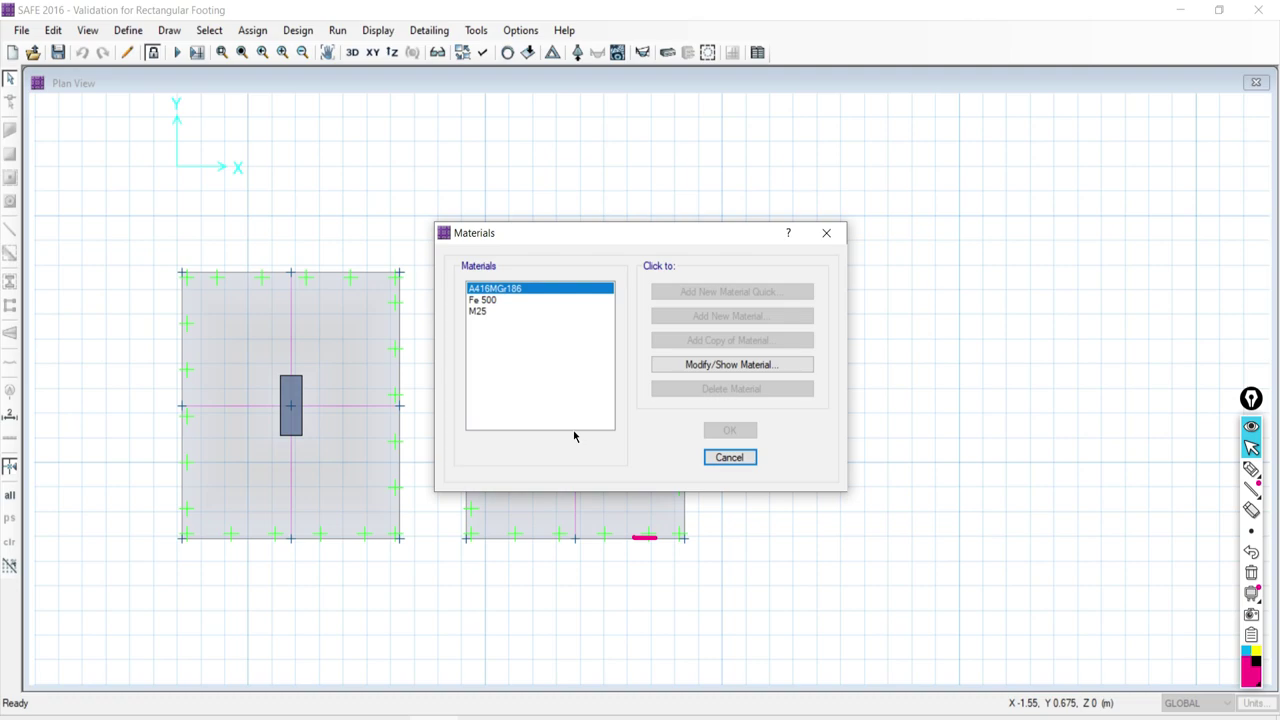
click(826, 233)
View the property data of the SBC200@25MM soil subgrade and close its dialogs without changes
click(124, 30)
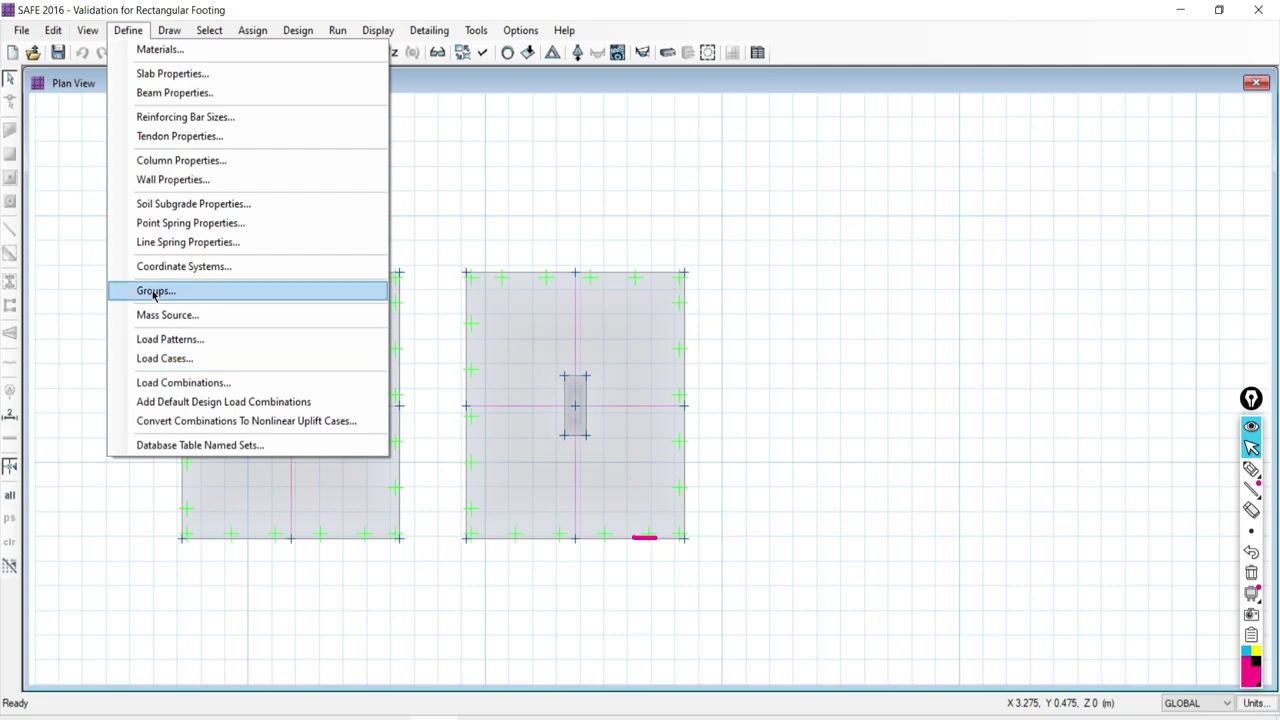
click(165, 204)
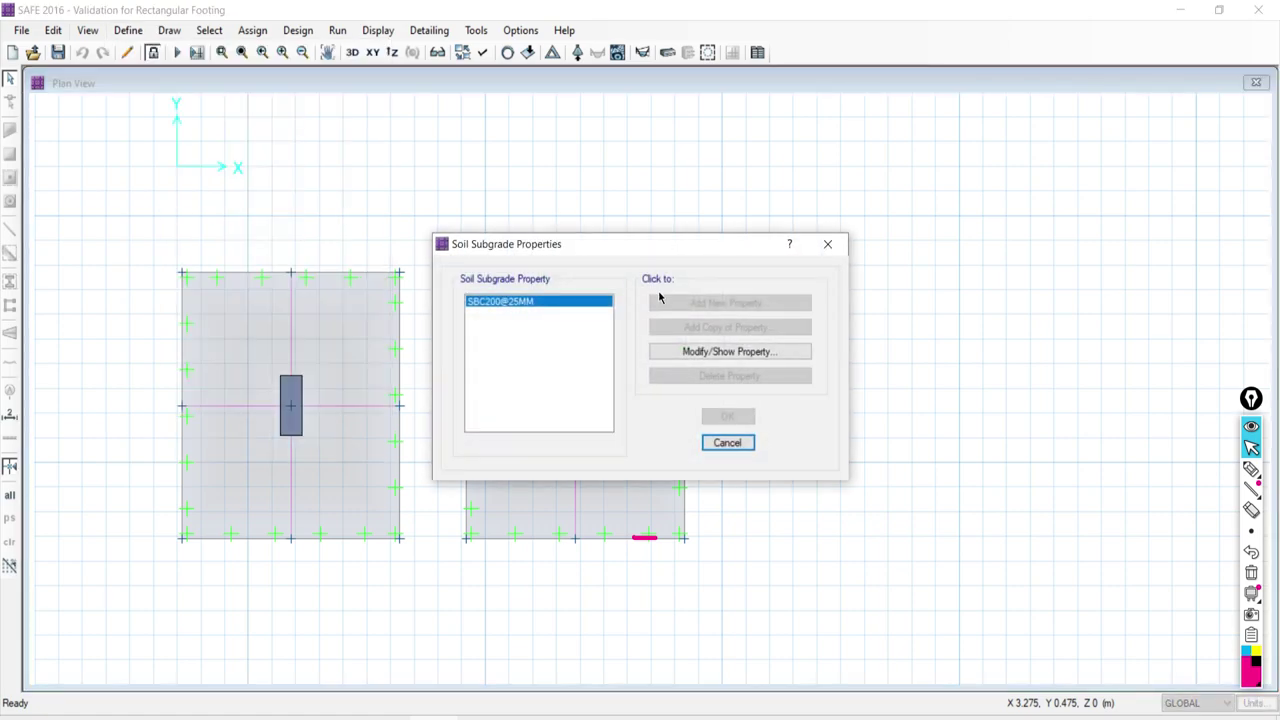
click(701, 356)
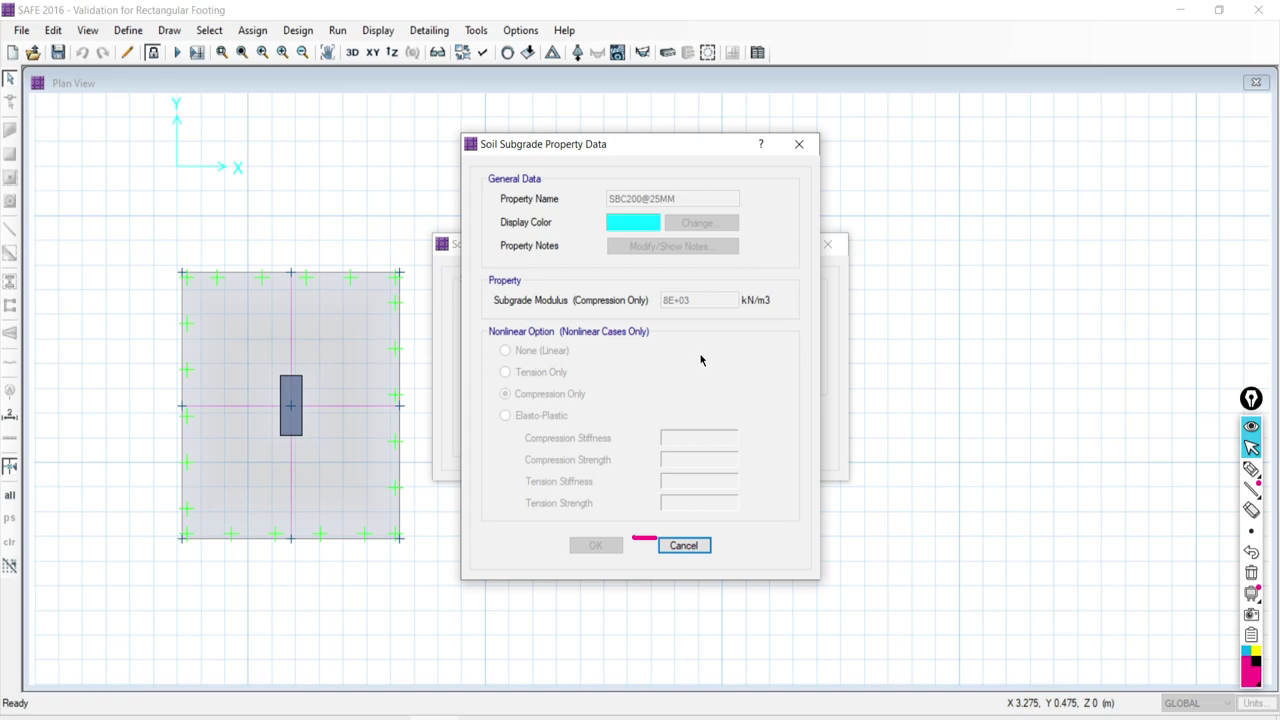
click(799, 144)
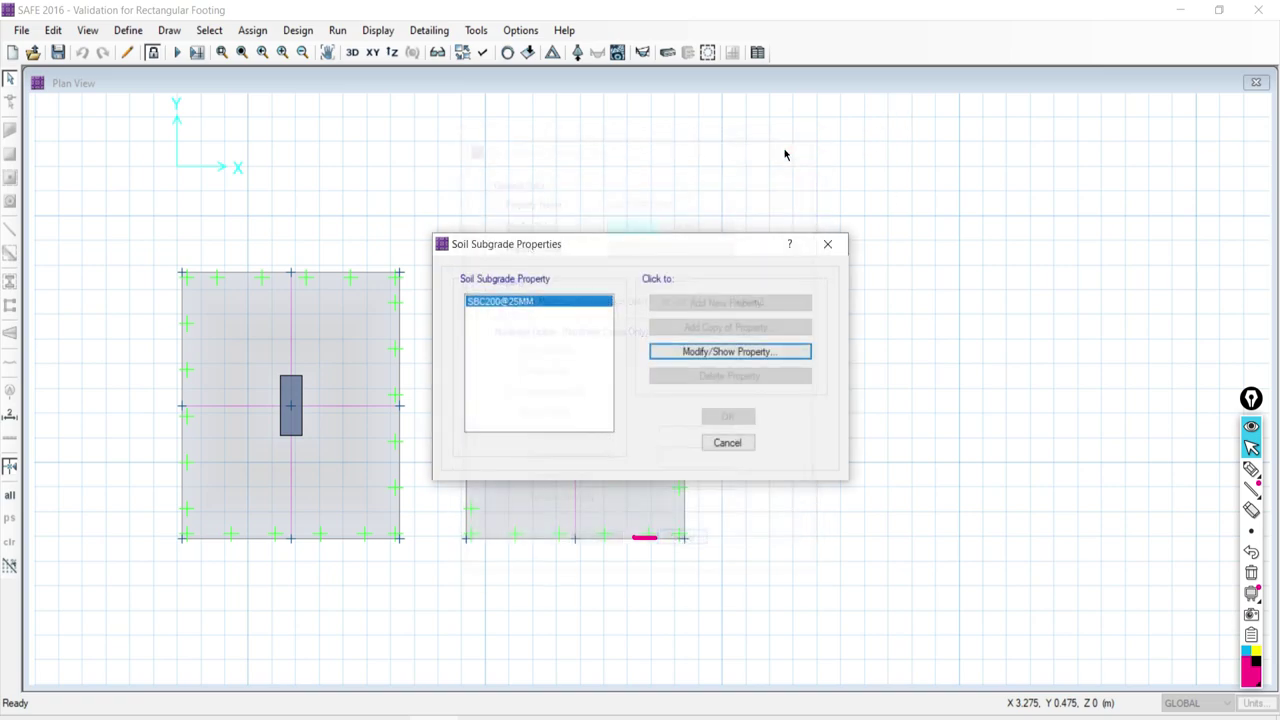
click(727, 443)
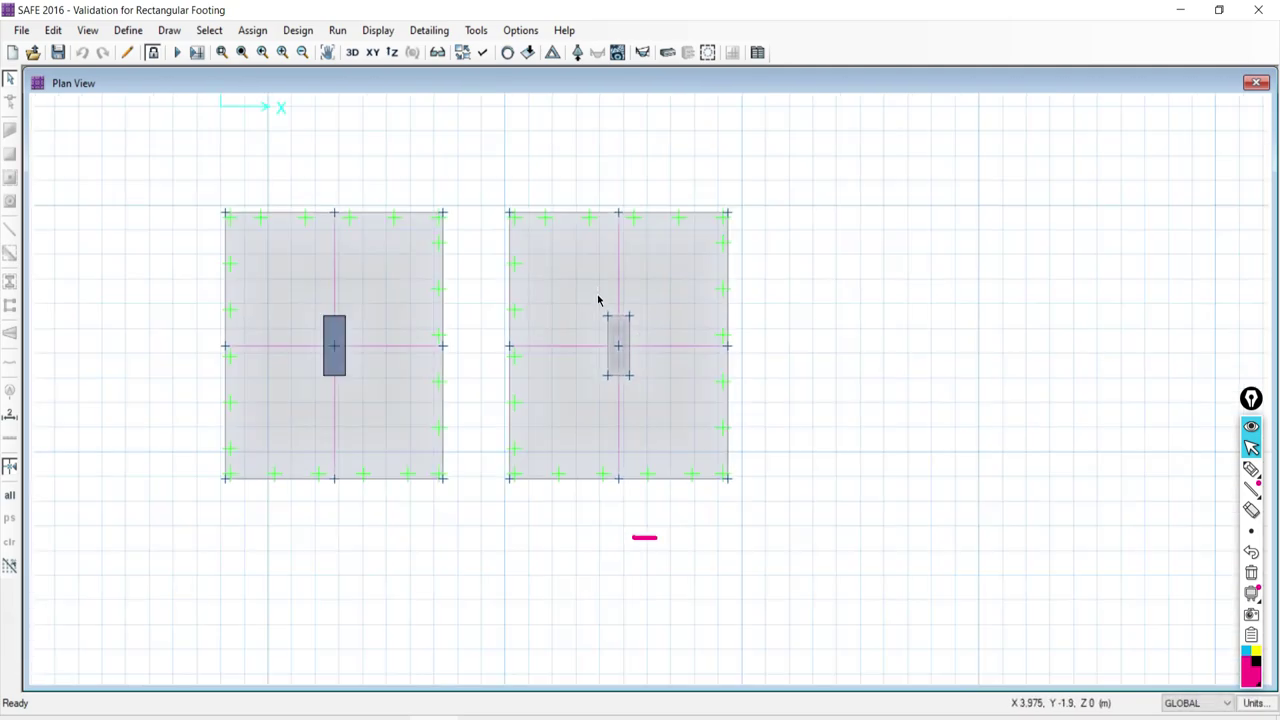
Show the model in 3D with Extrude View turned on and inspect the two footings and their columns
click(352, 52)
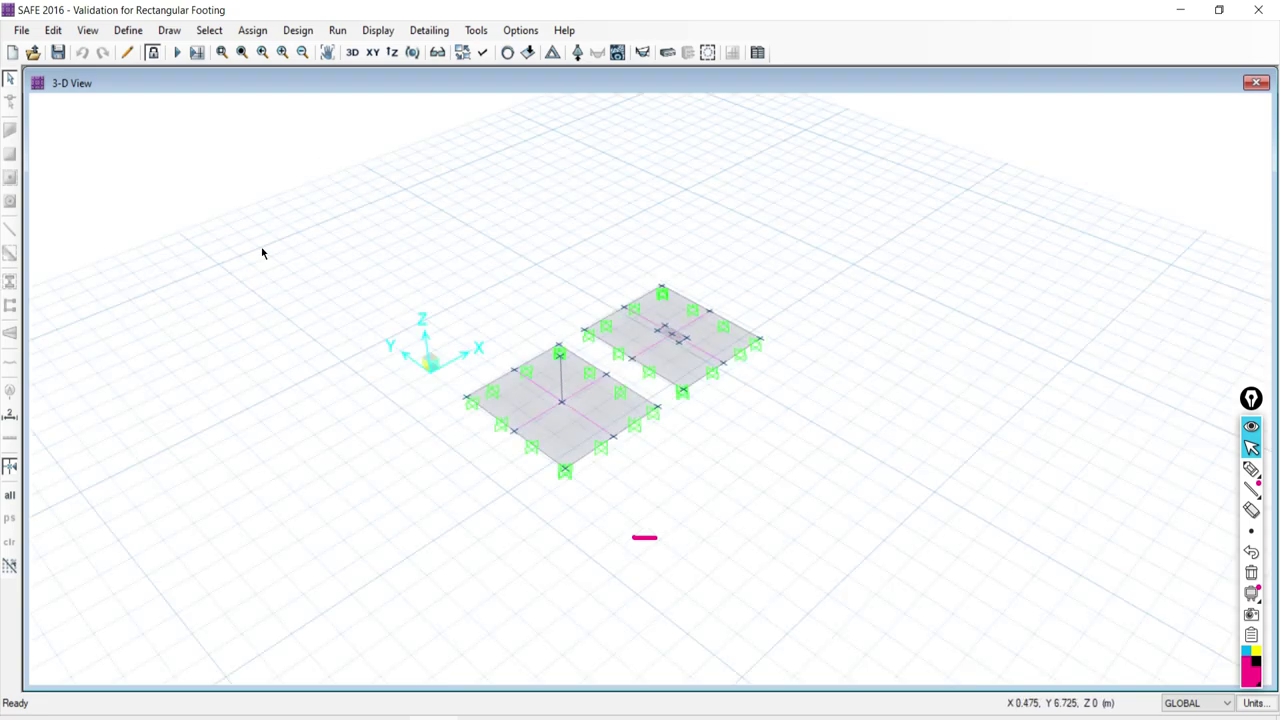
click(461, 52)
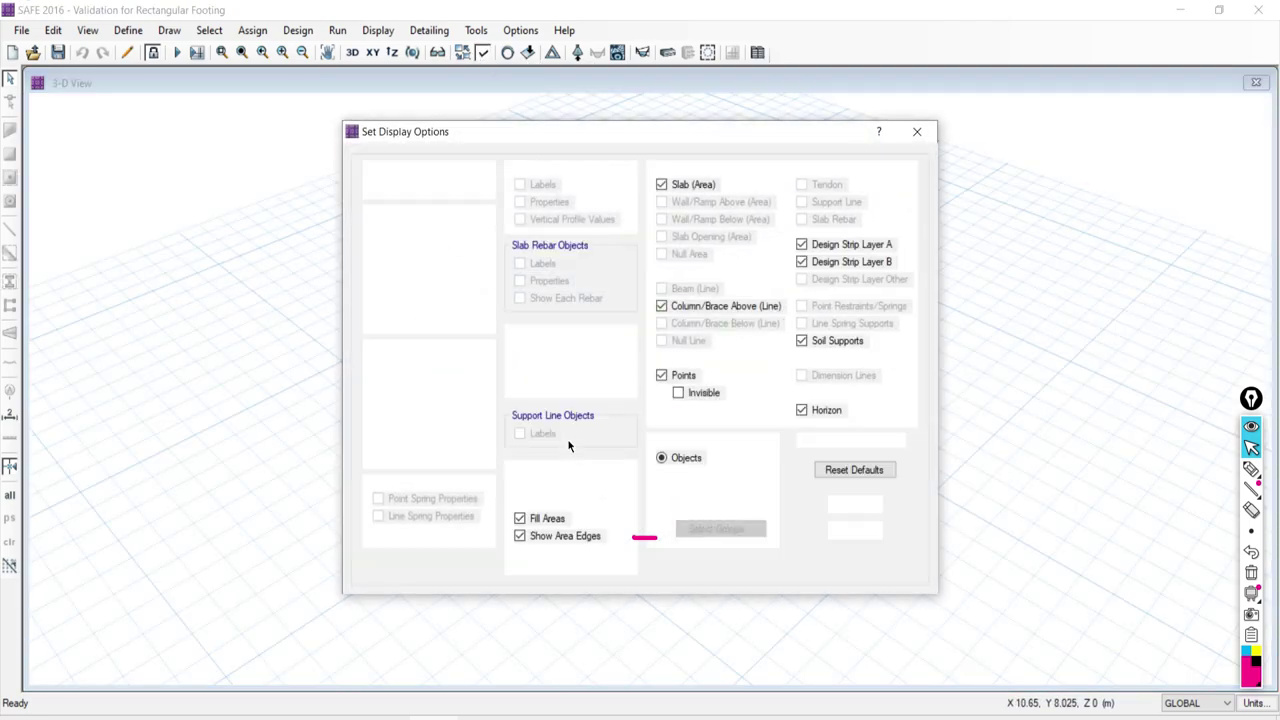
click(521, 501)
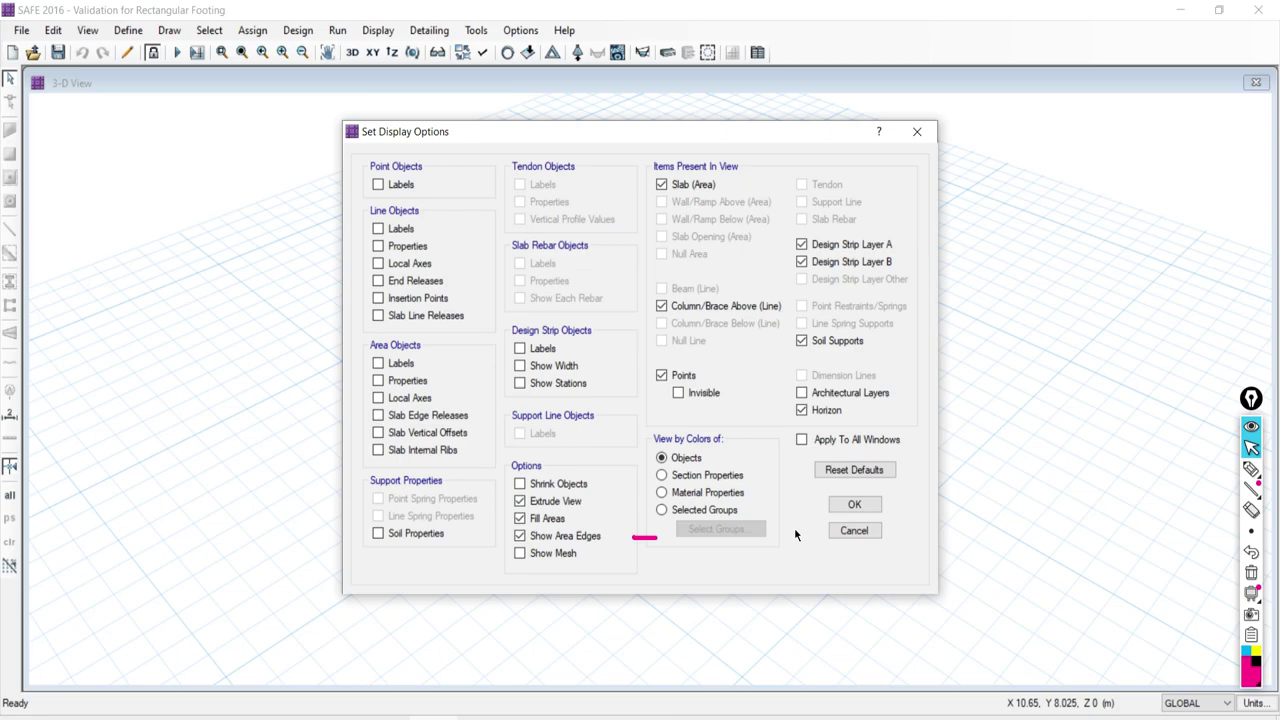
click(854, 504)
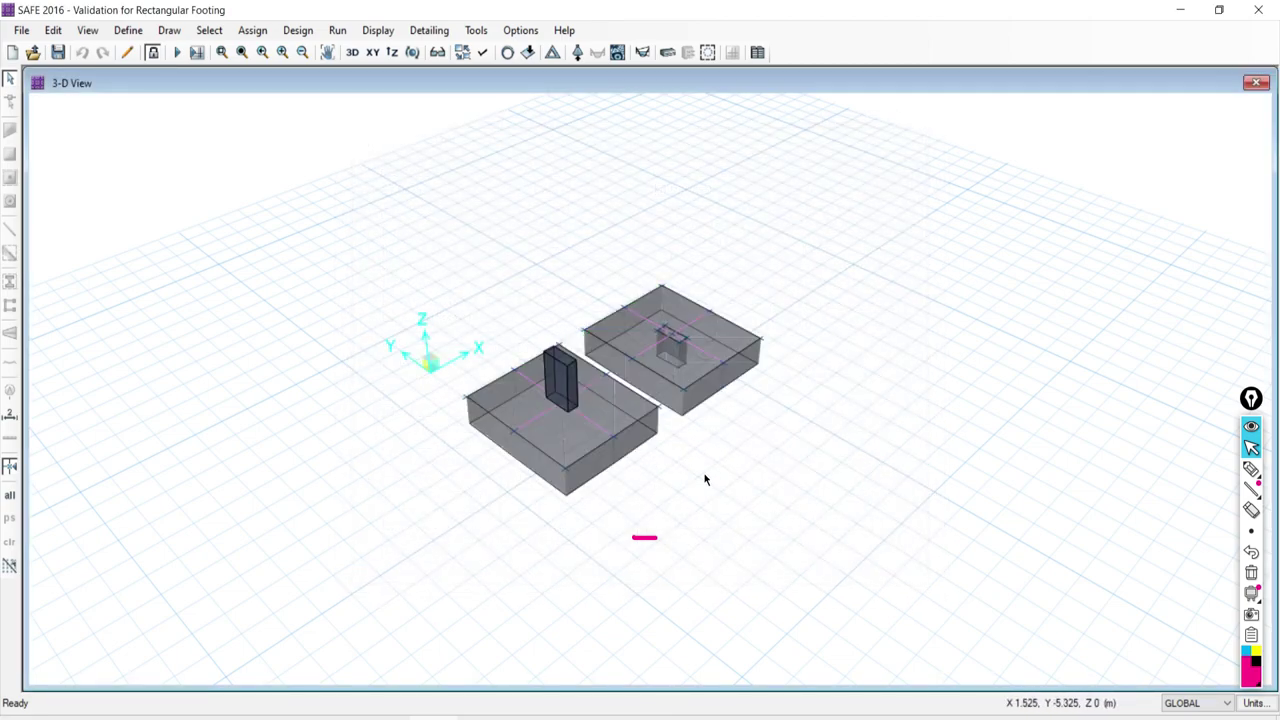
click(412, 52)
drag(505, 345, 543, 349)
scroll(731, 374, up, 2)
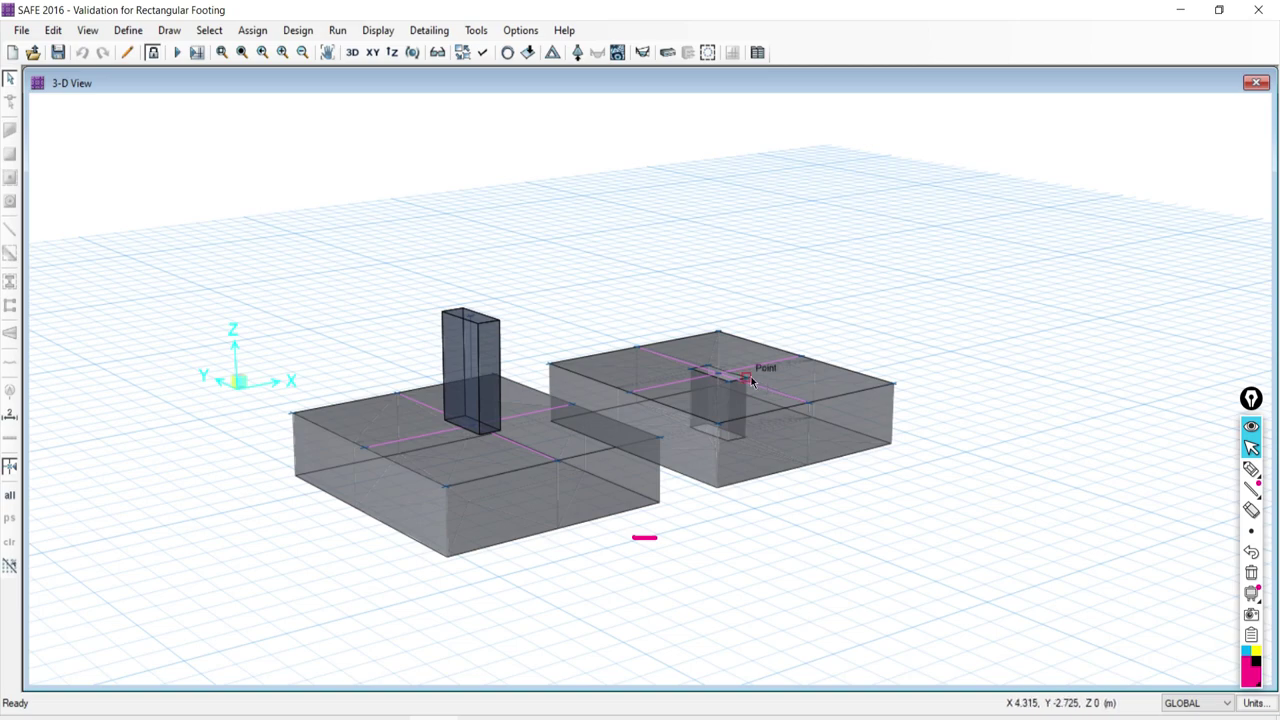
scroll(737, 370, up, 1)
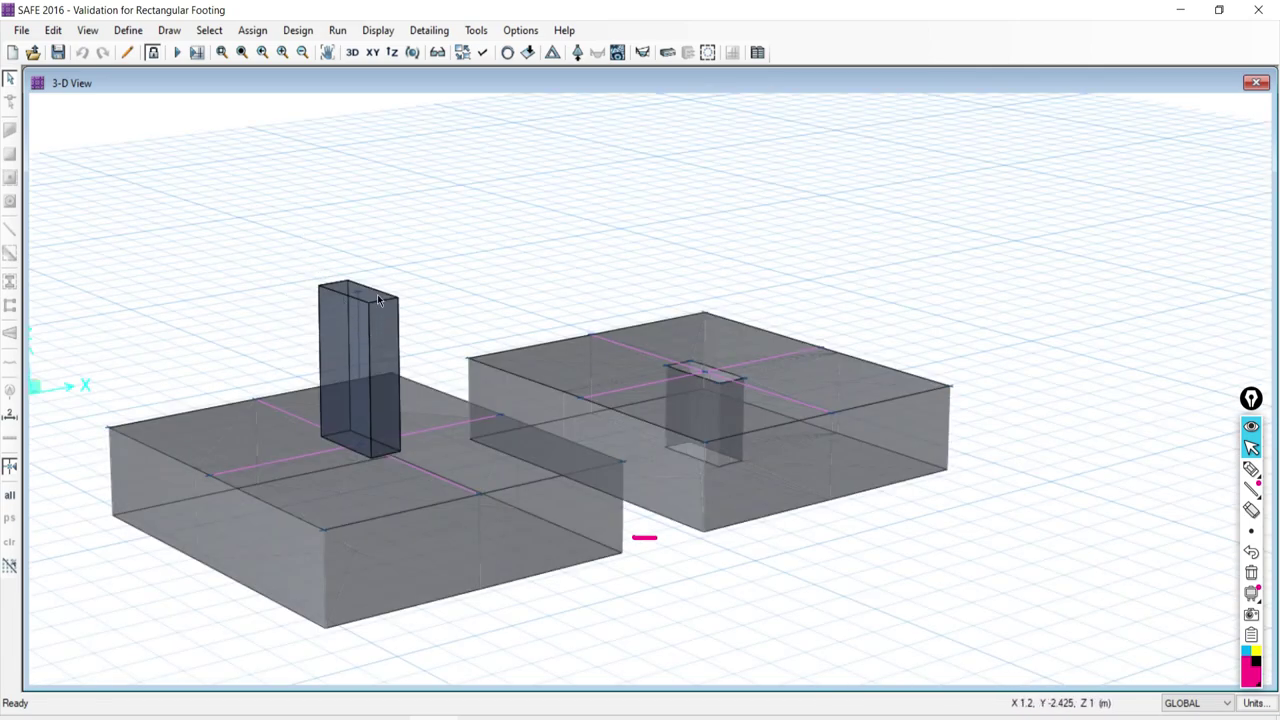
scroll(718, 366, up, 1)
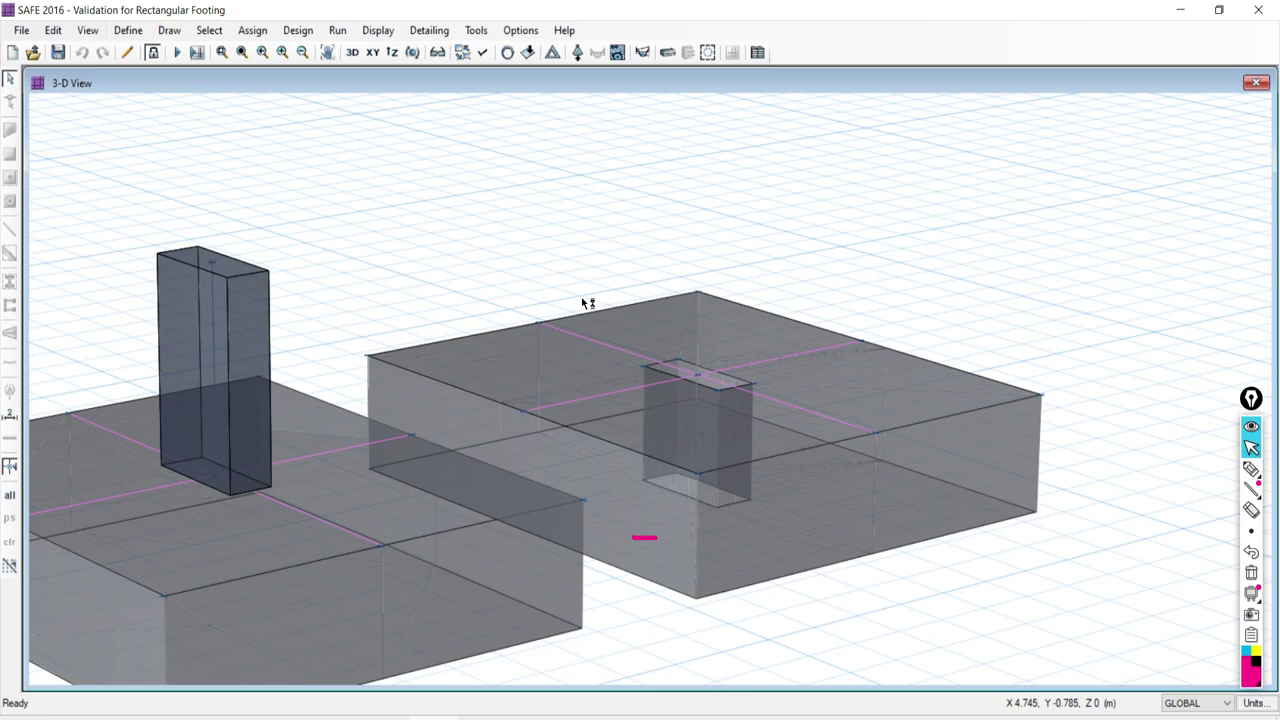
Return to the plan view and unlock the model, accepting deletion of the analysis and design results
click(176, 53)
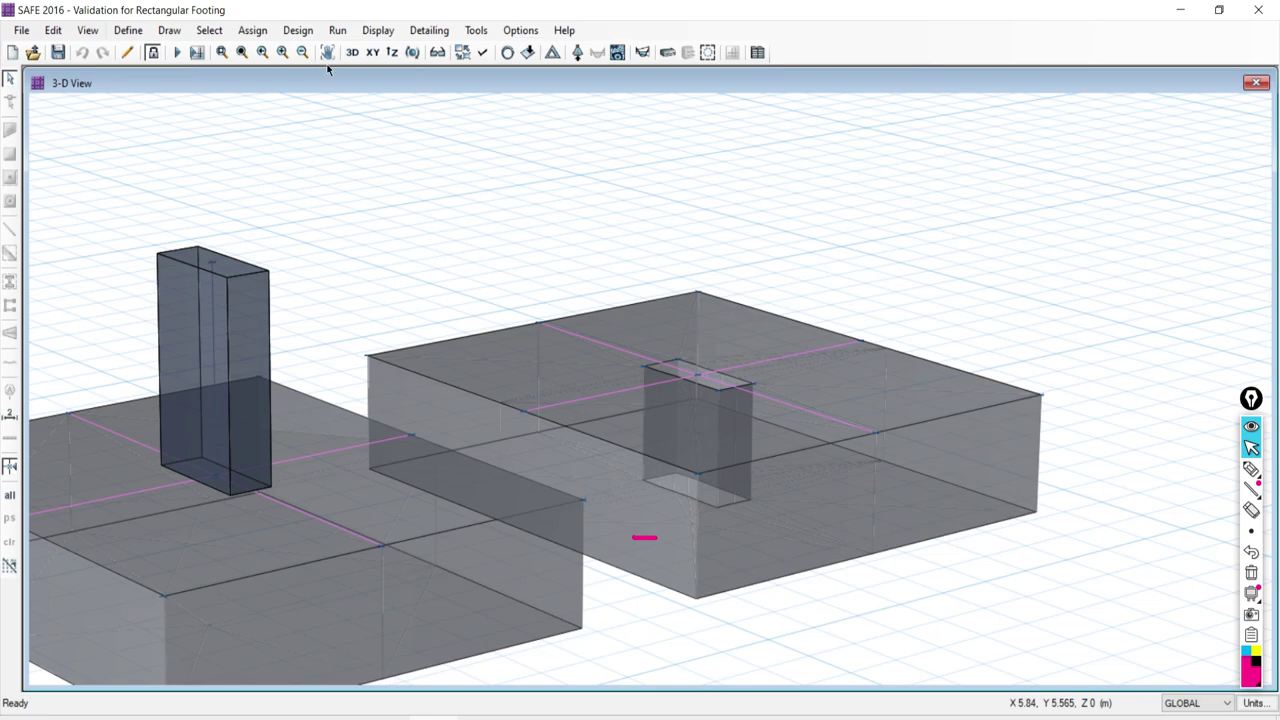
click(372, 55)
click(152, 53)
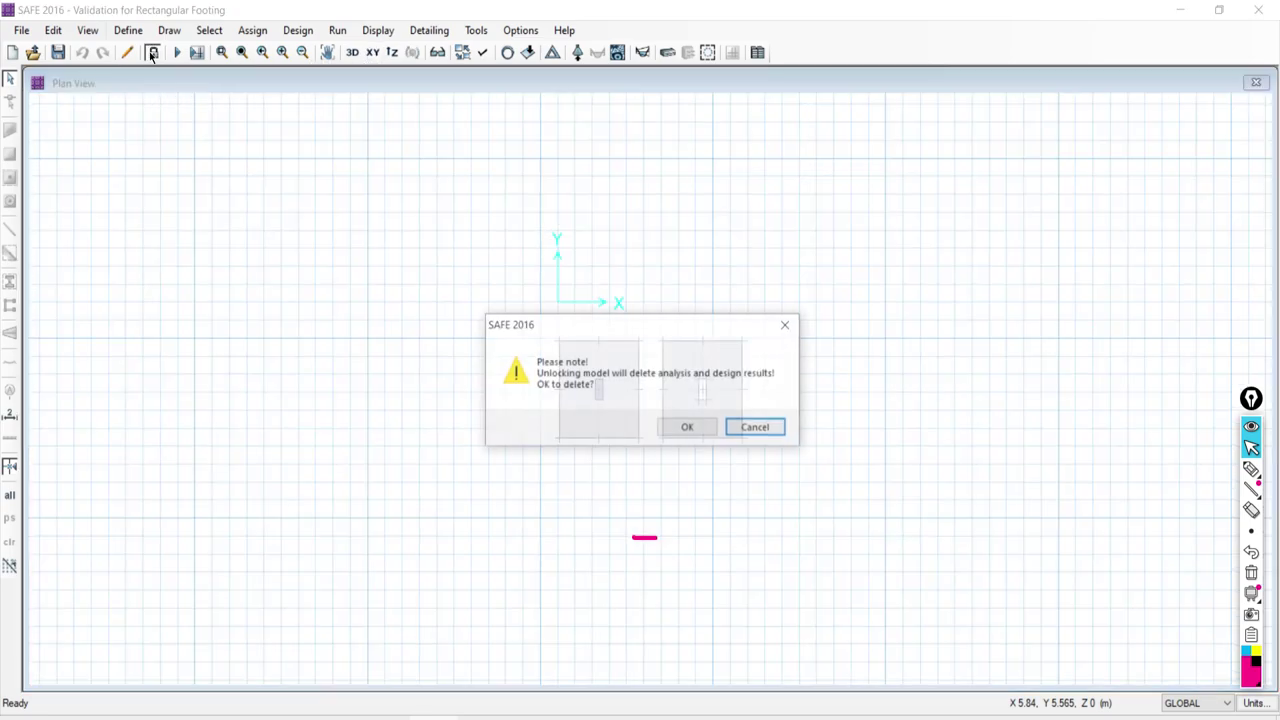
click(680, 427)
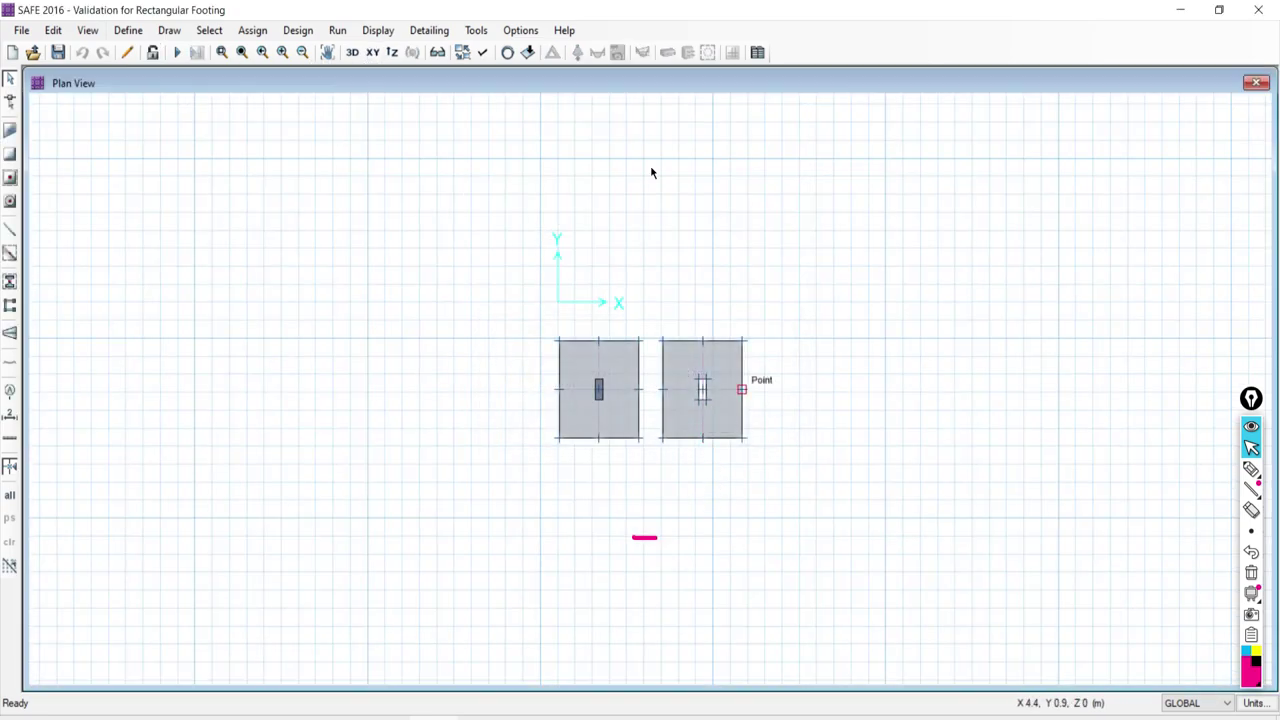
Display the LIVE point loads with their loading values in the 3D view
click(352, 52)
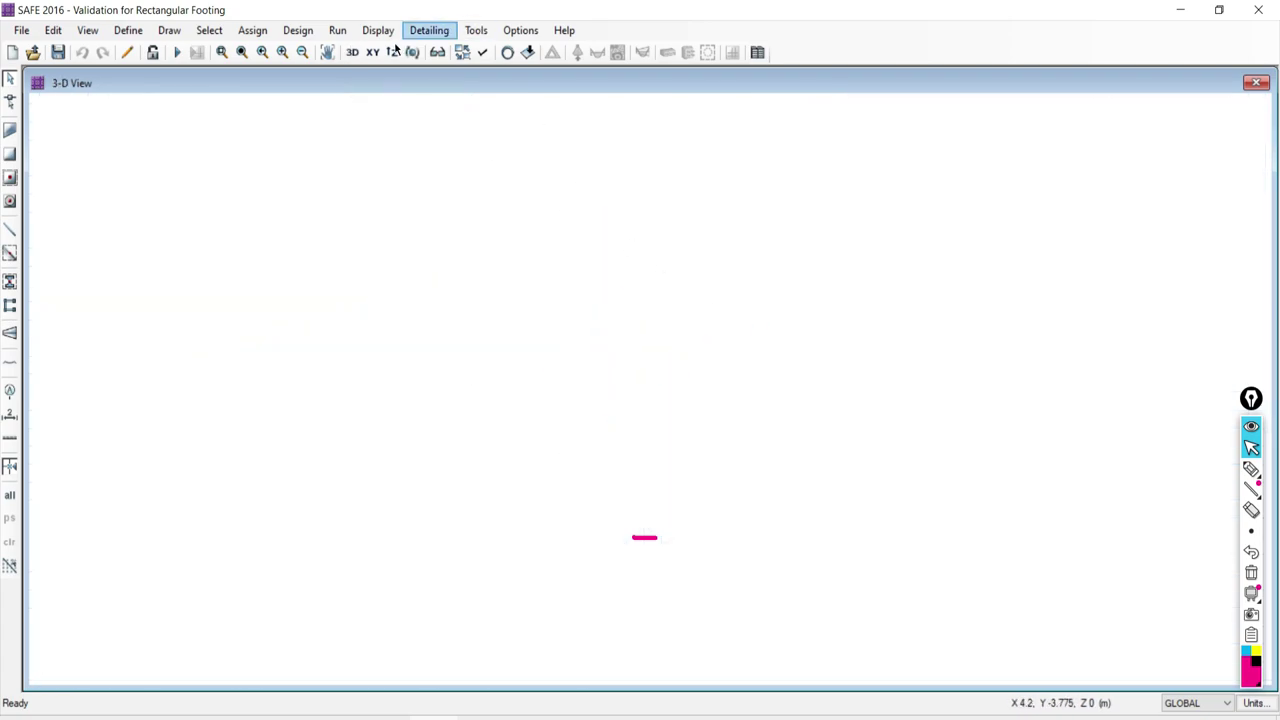
click(507, 54)
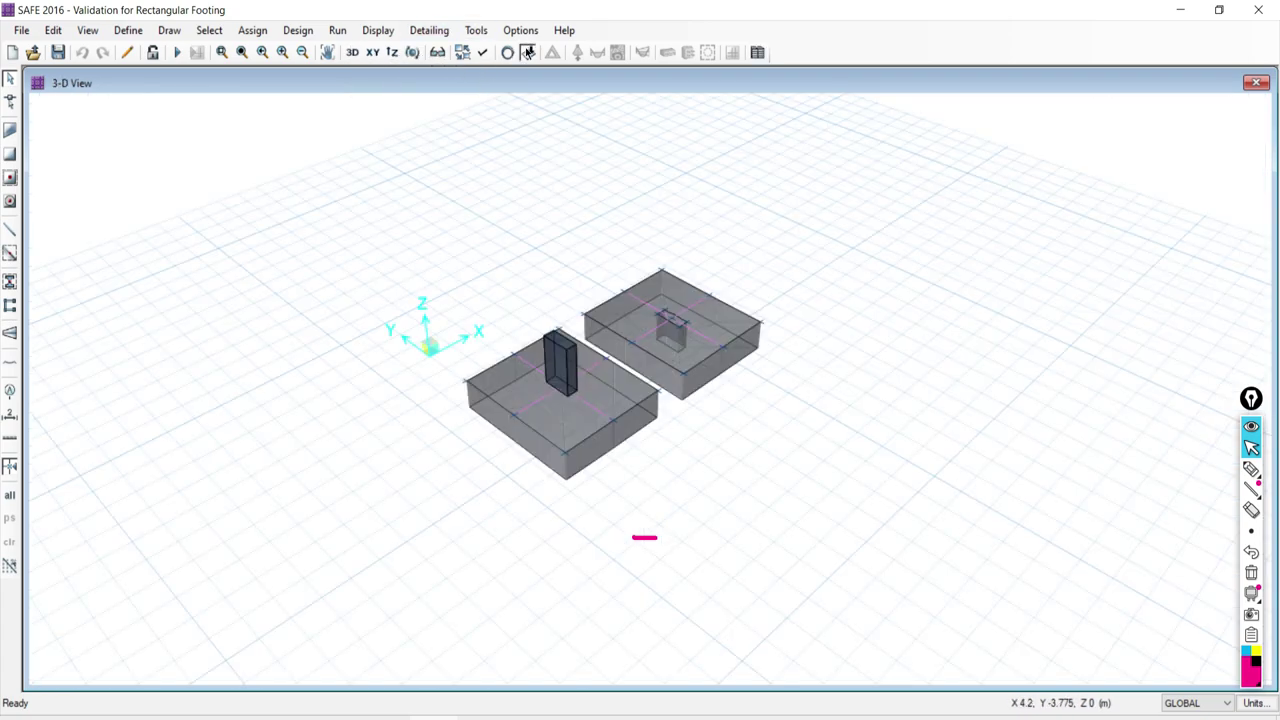
click(590, 220)
click(567, 247)
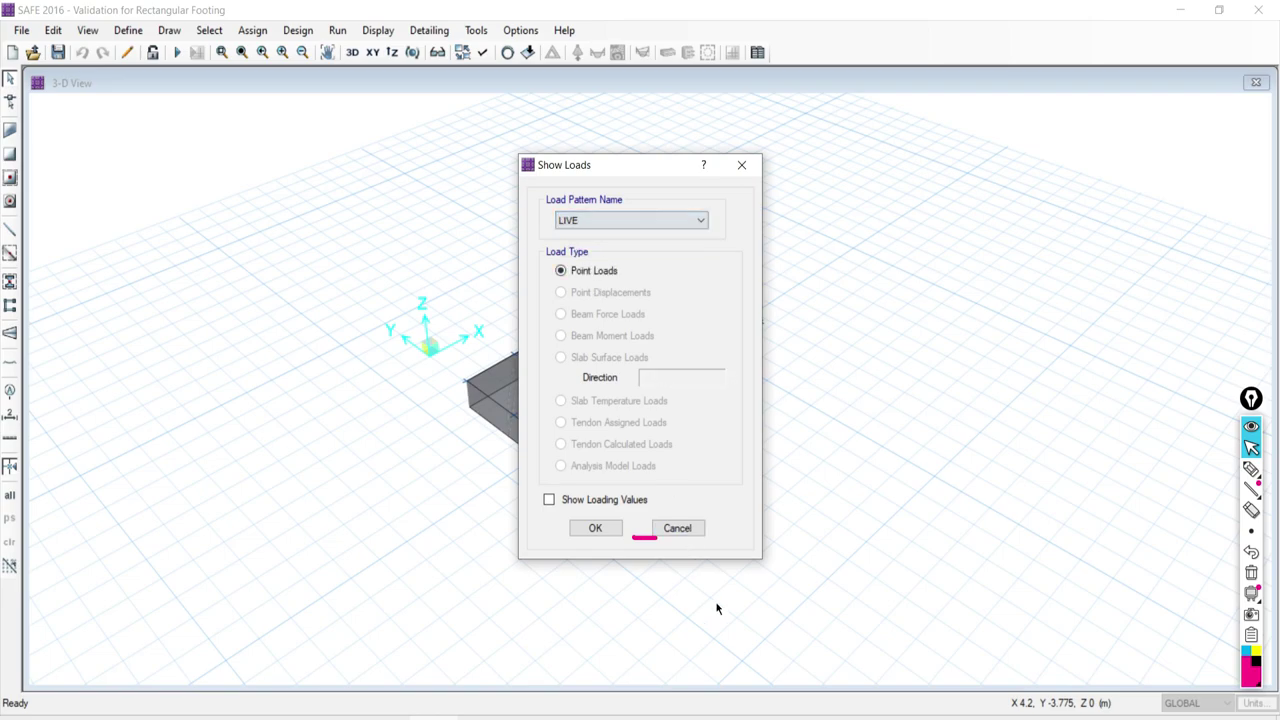
click(566, 501)
click(588, 530)
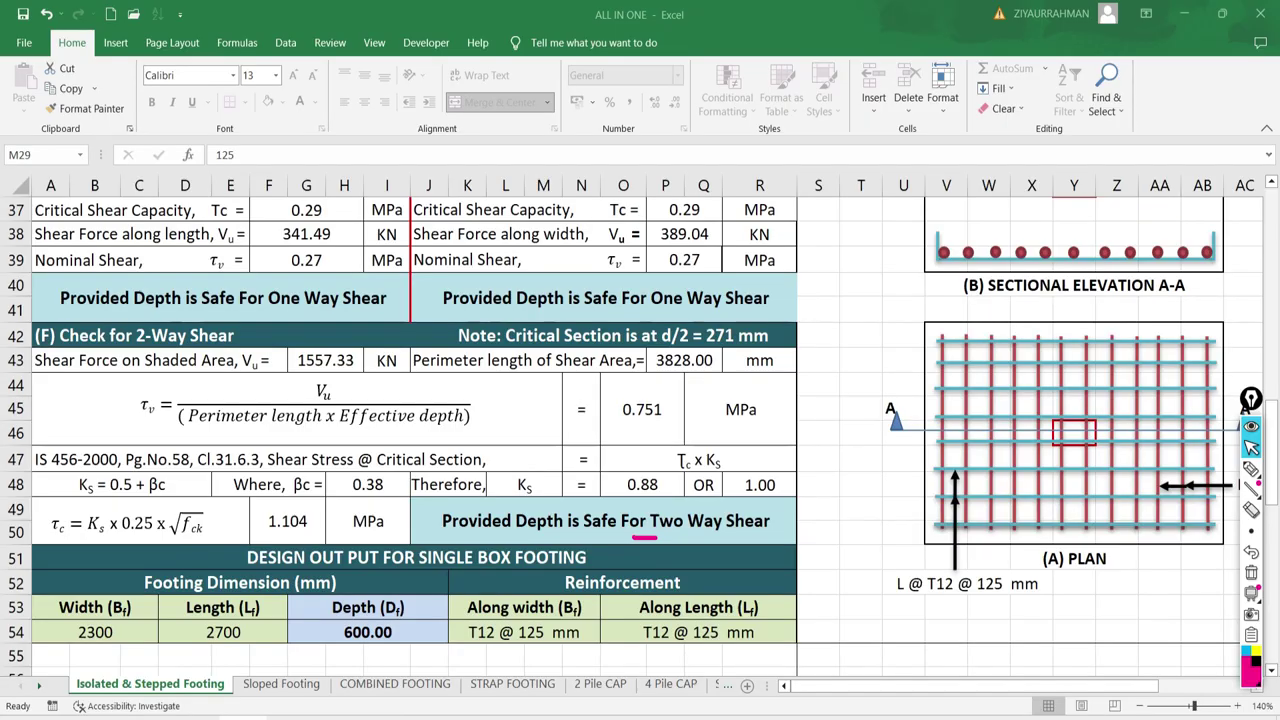
Check the service axial load cell in the Excel footing sheet, and return to the SAFE validation model
scroll(376, 327, up, 8)
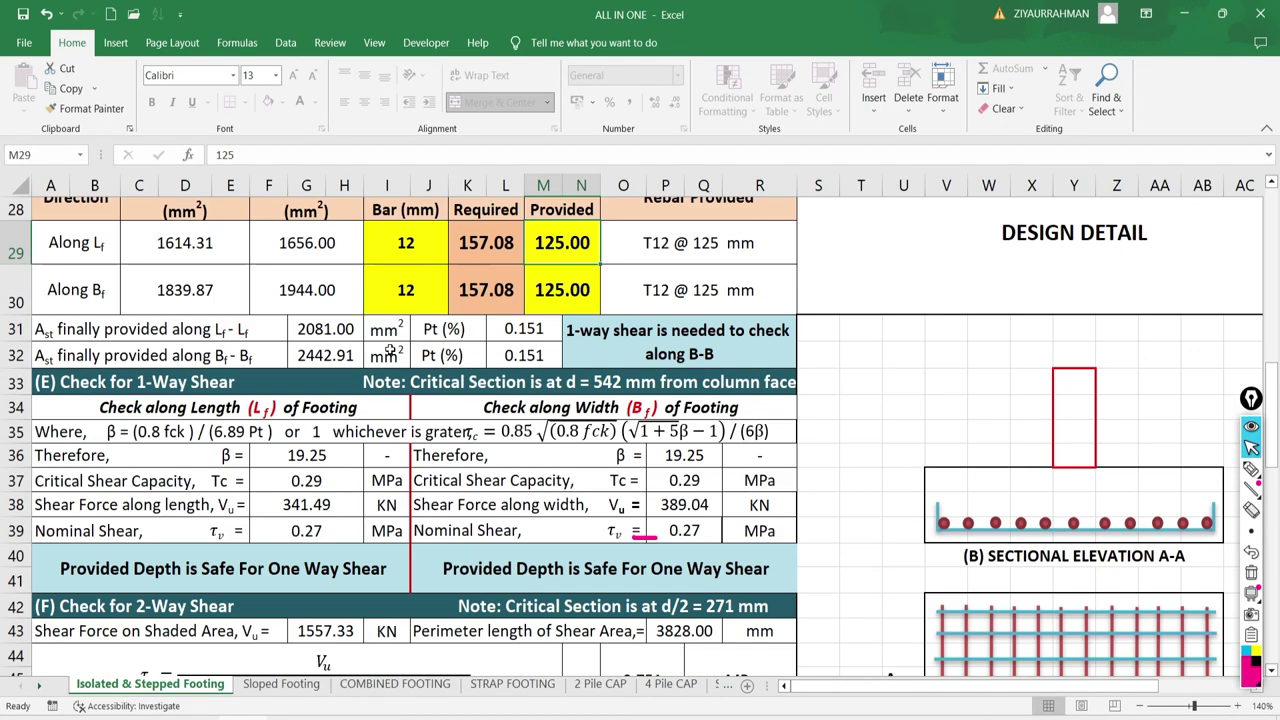
scroll(376, 327, up, 4)
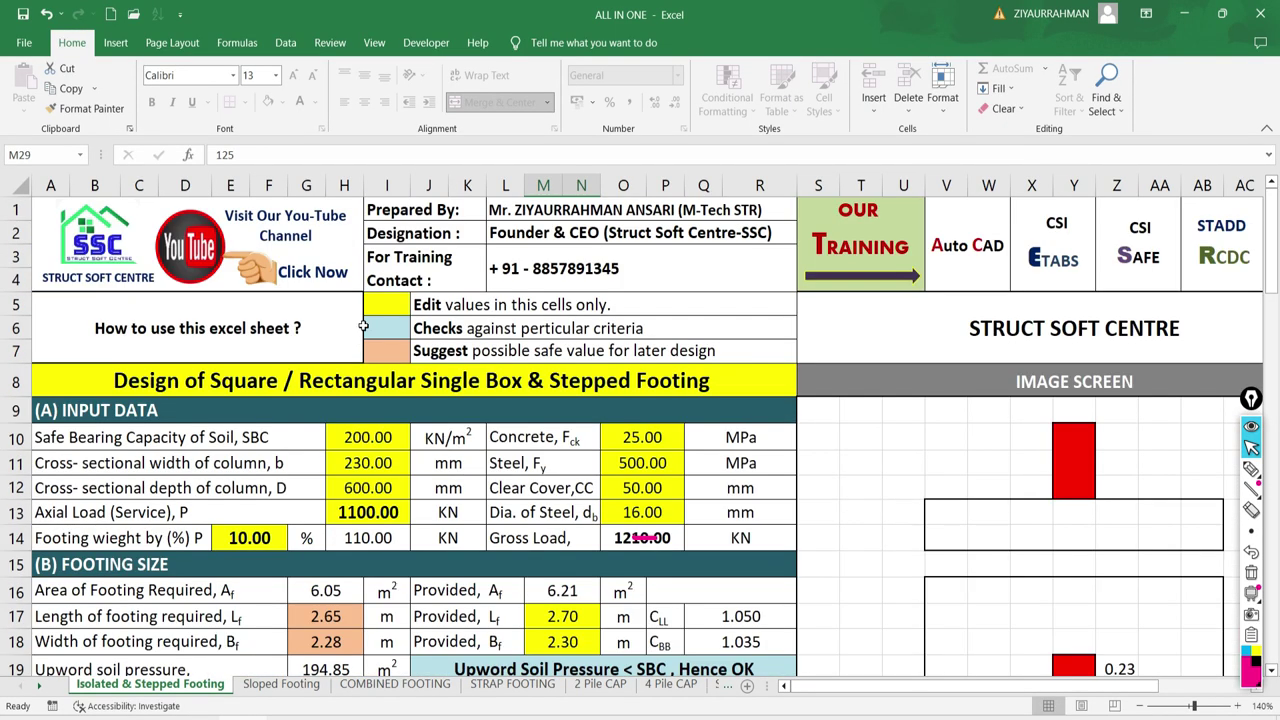
click(358, 513)
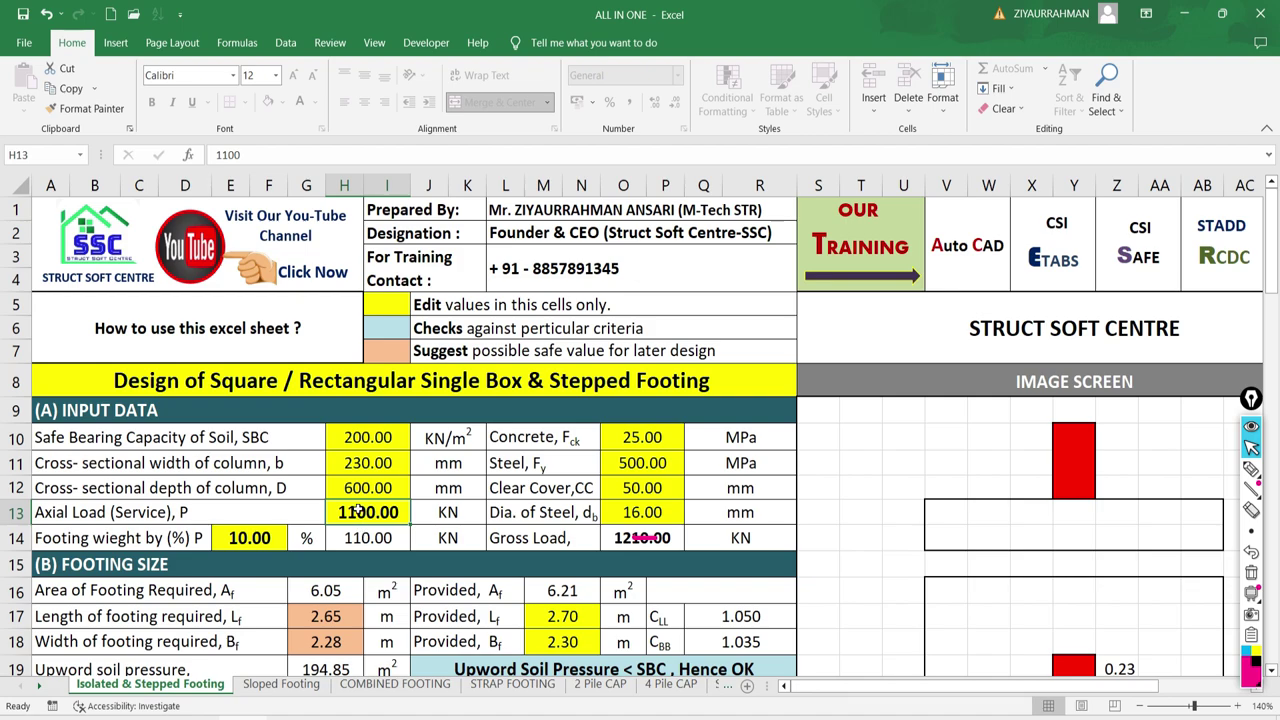
key(alt+Tab)
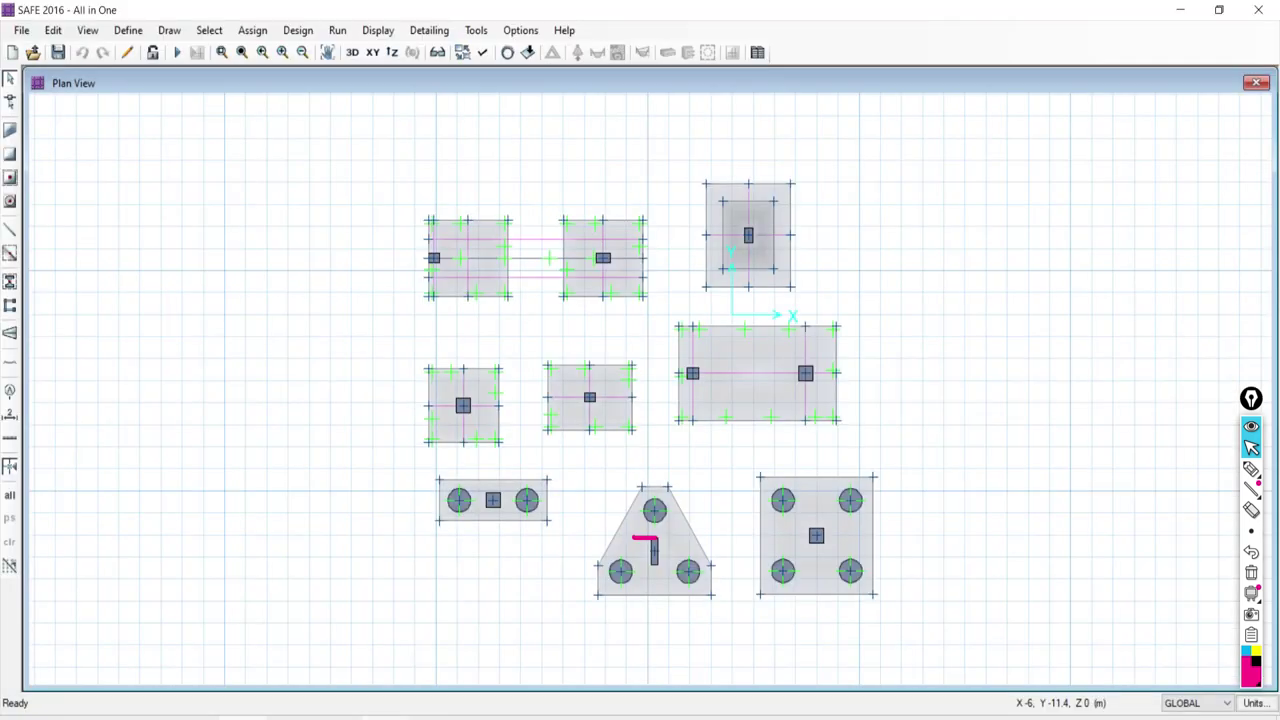
key(alt+Tab)
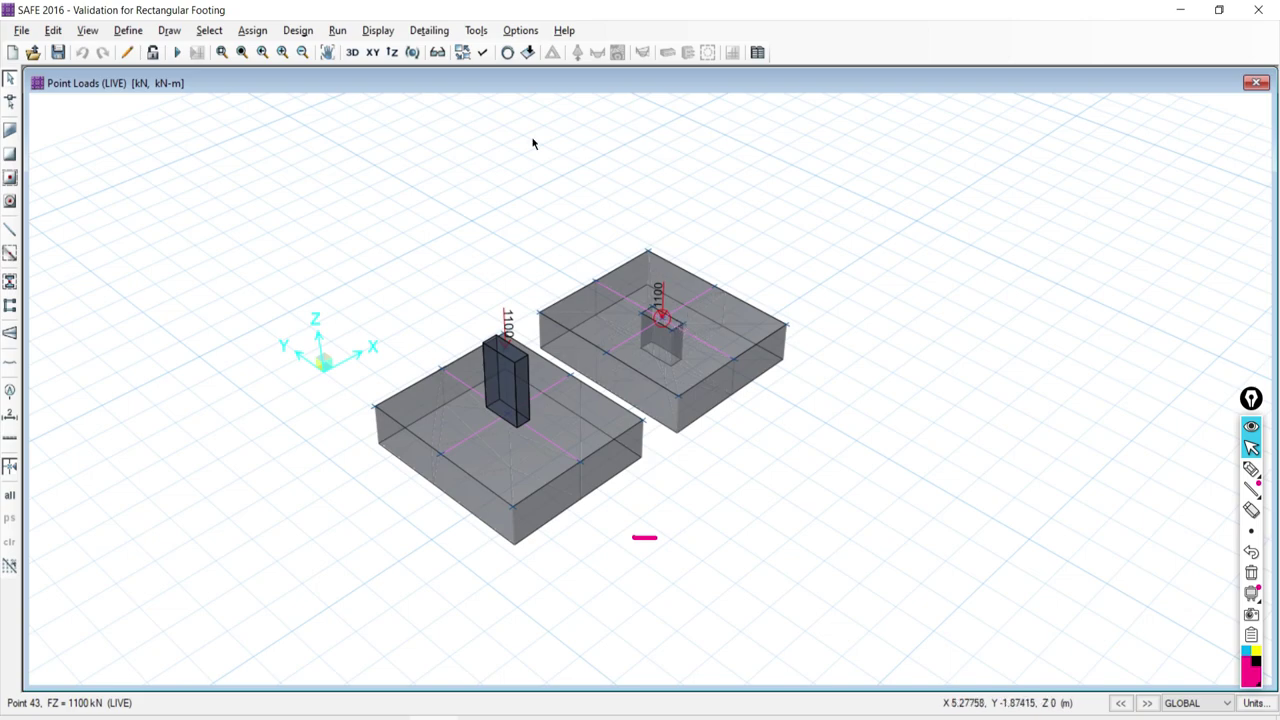
Run the analysis with the model in plan view, and turn off Extrude View in the display options
click(377, 60)
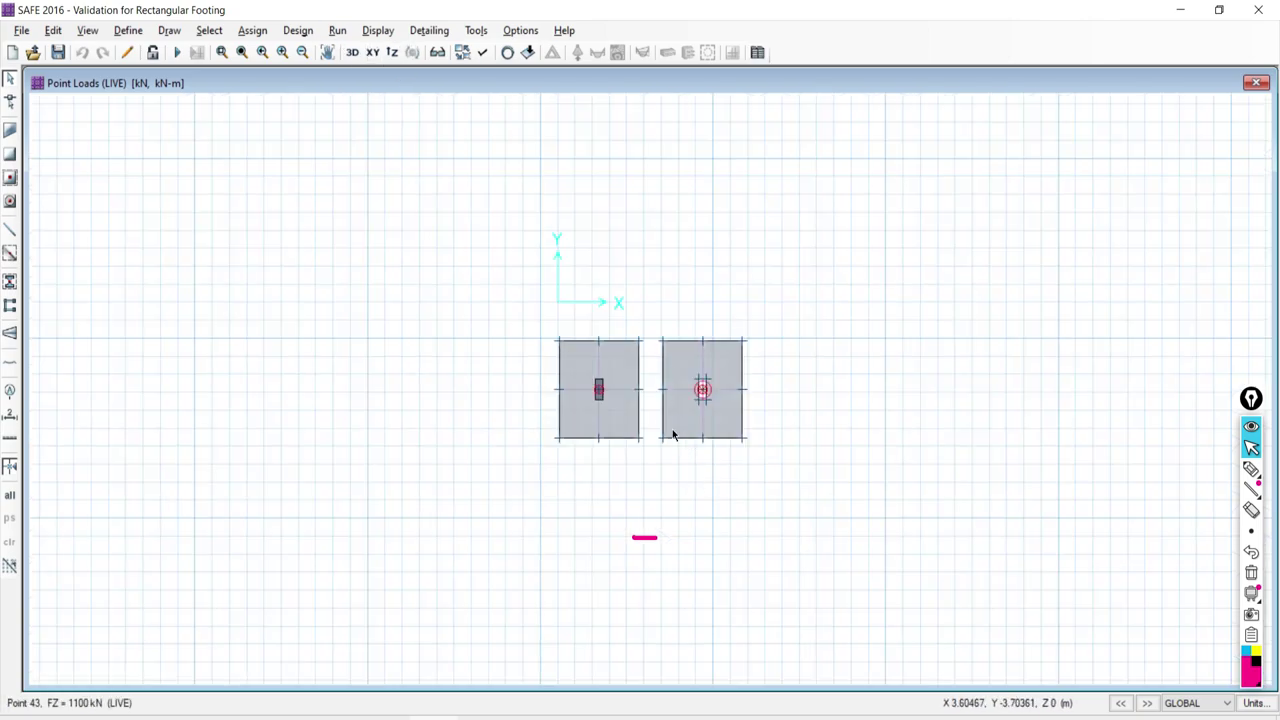
click(175, 53)
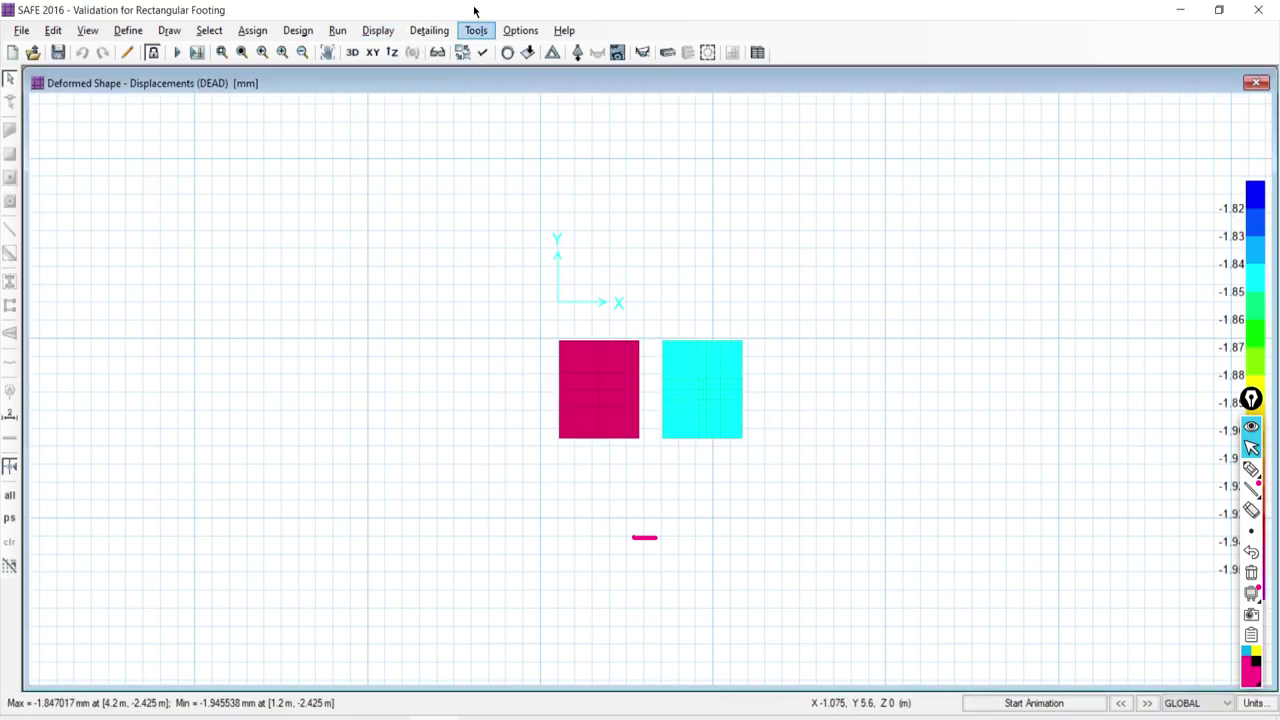
click(483, 53)
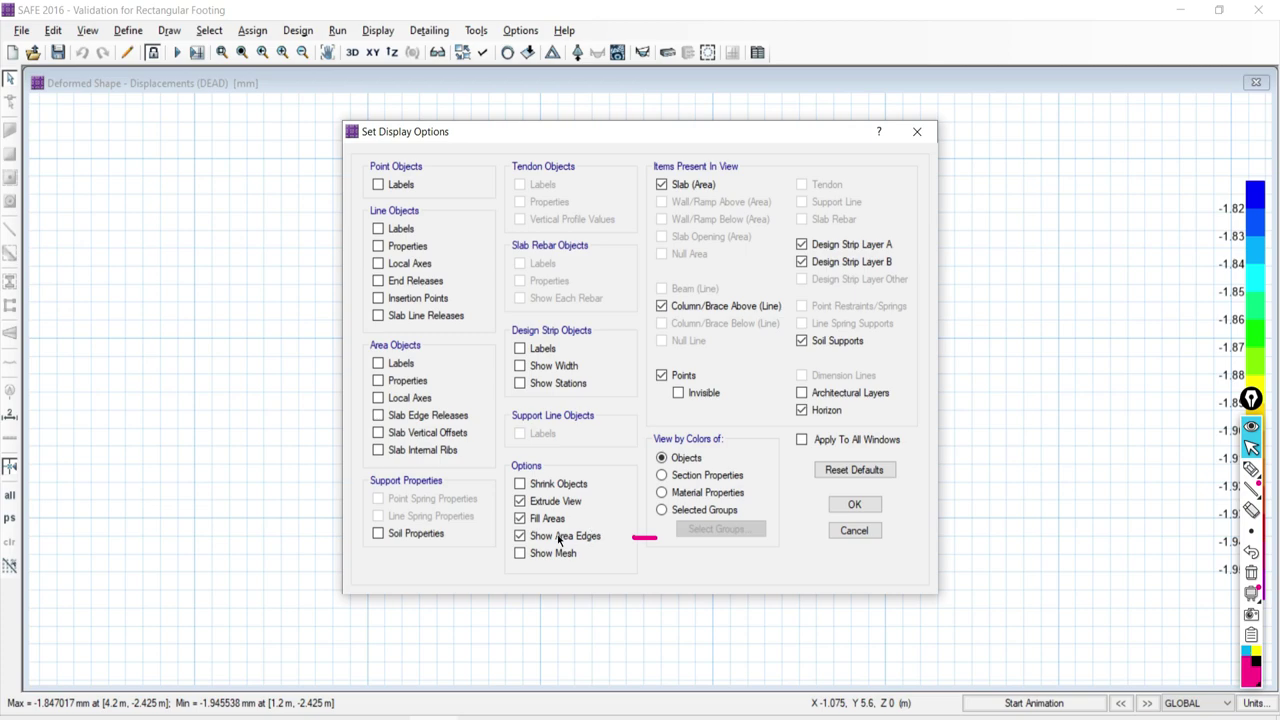
click(533, 502)
click(831, 505)
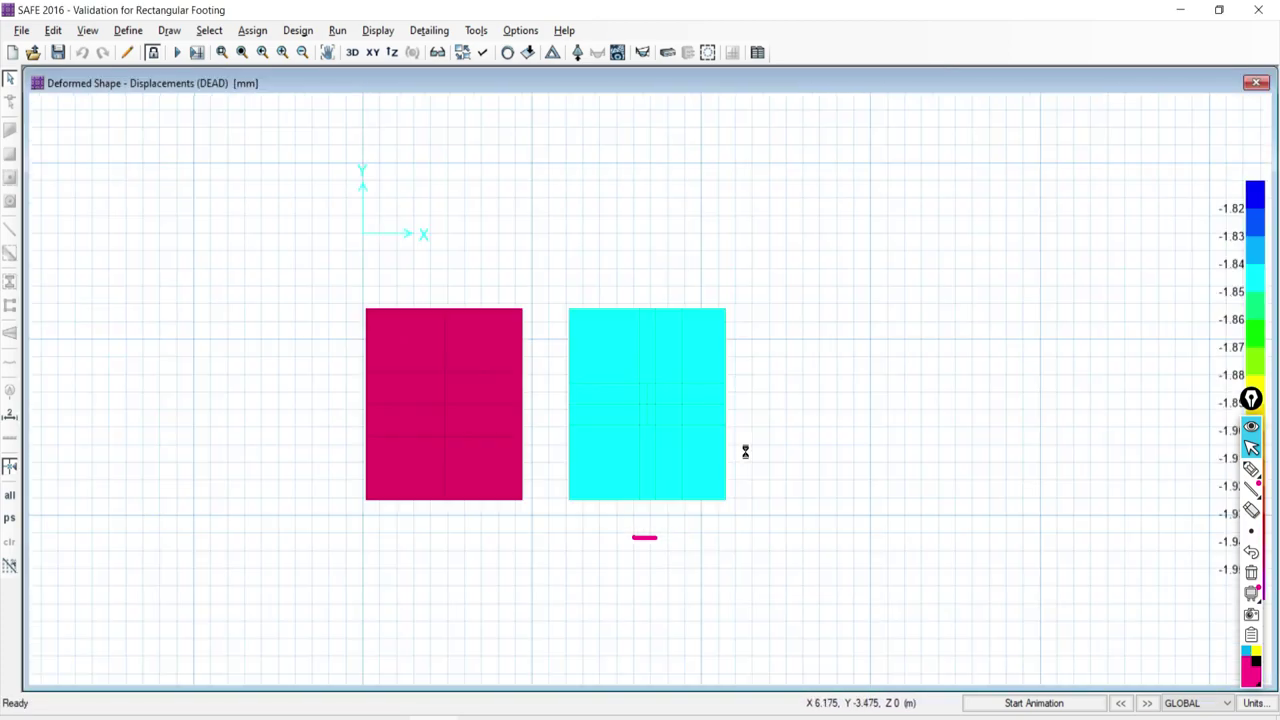
Display the Fz point reactions as arrows for the DL+LL load combination
click(577, 53)
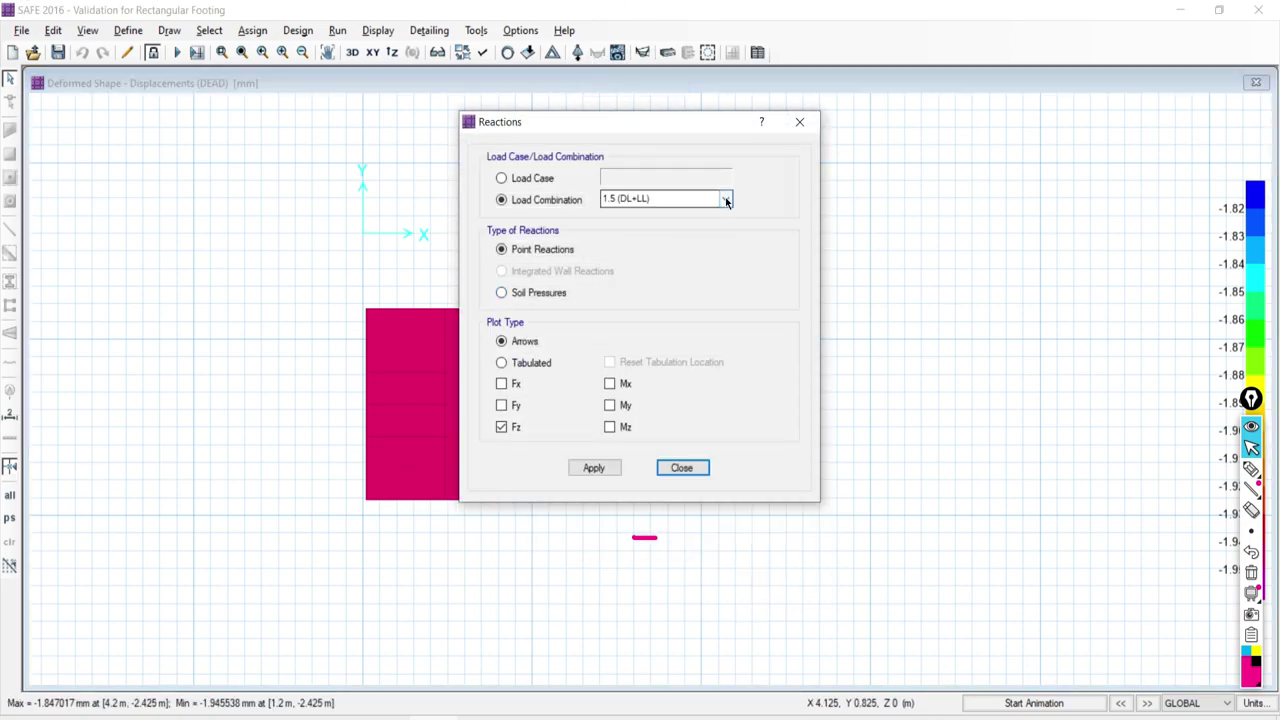
drag(597, 121, 544, 84)
click(673, 162)
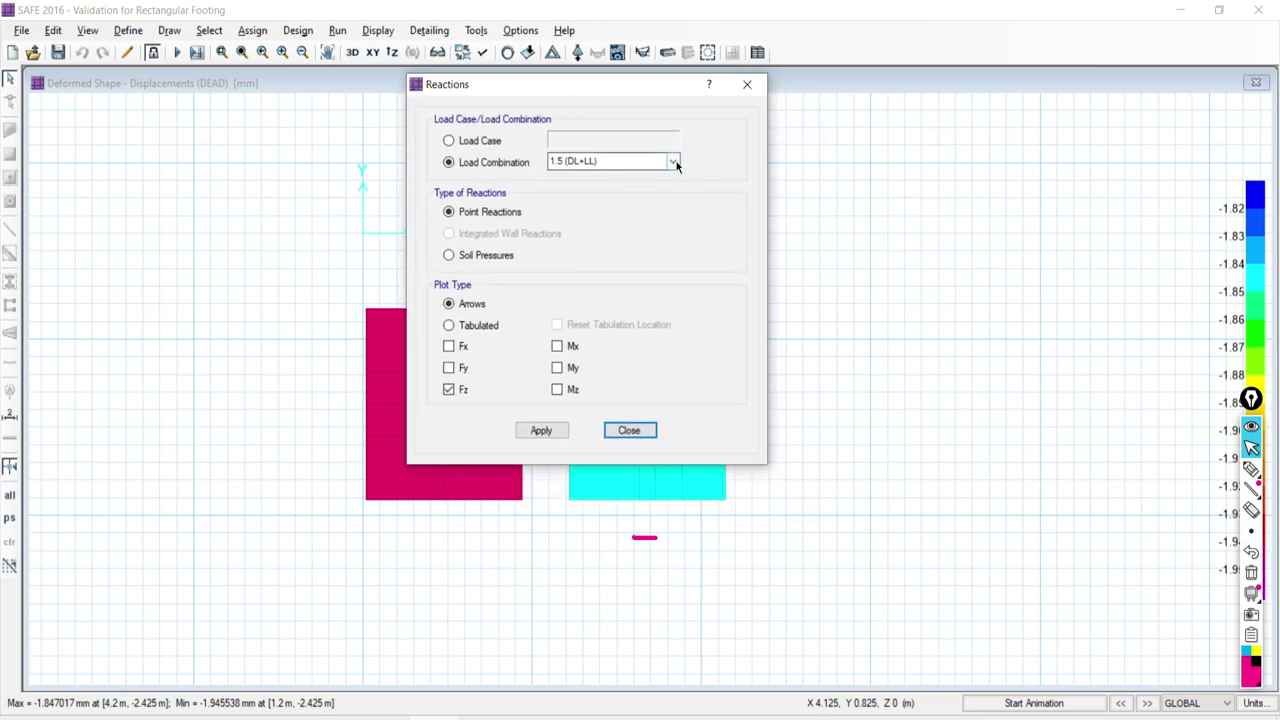
click(592, 189)
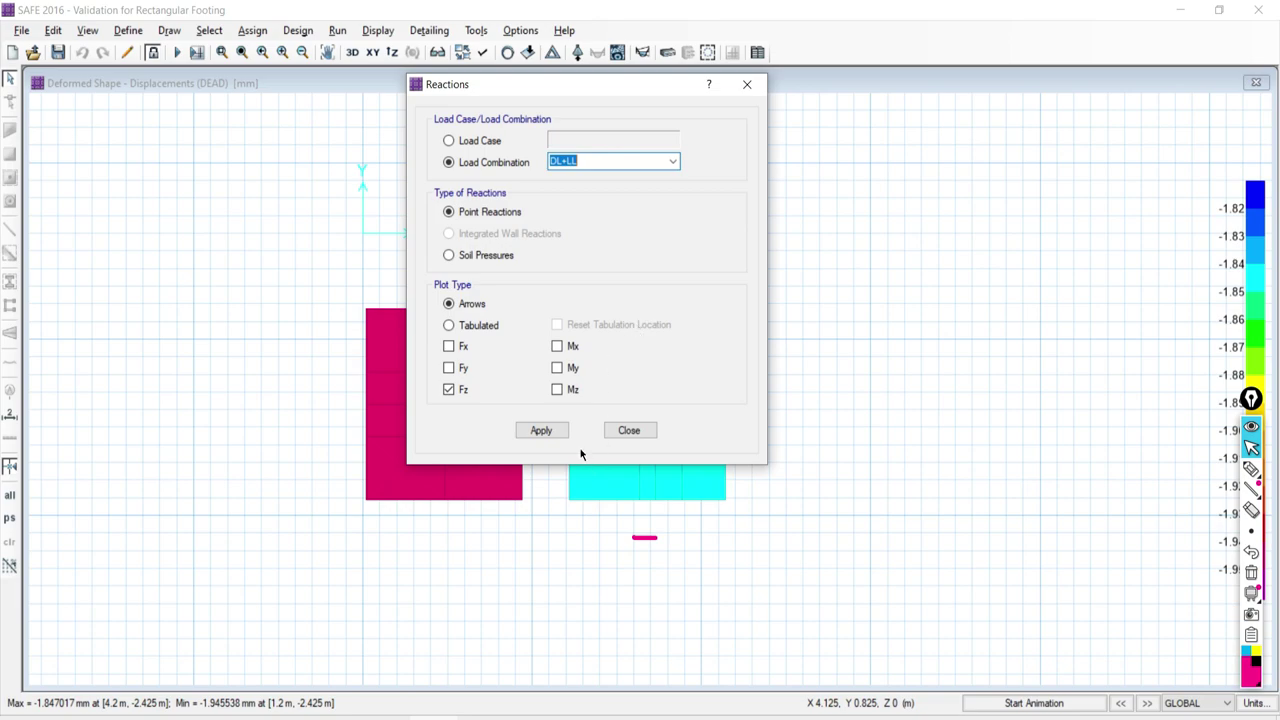
drag(485, 90, 118, 90)
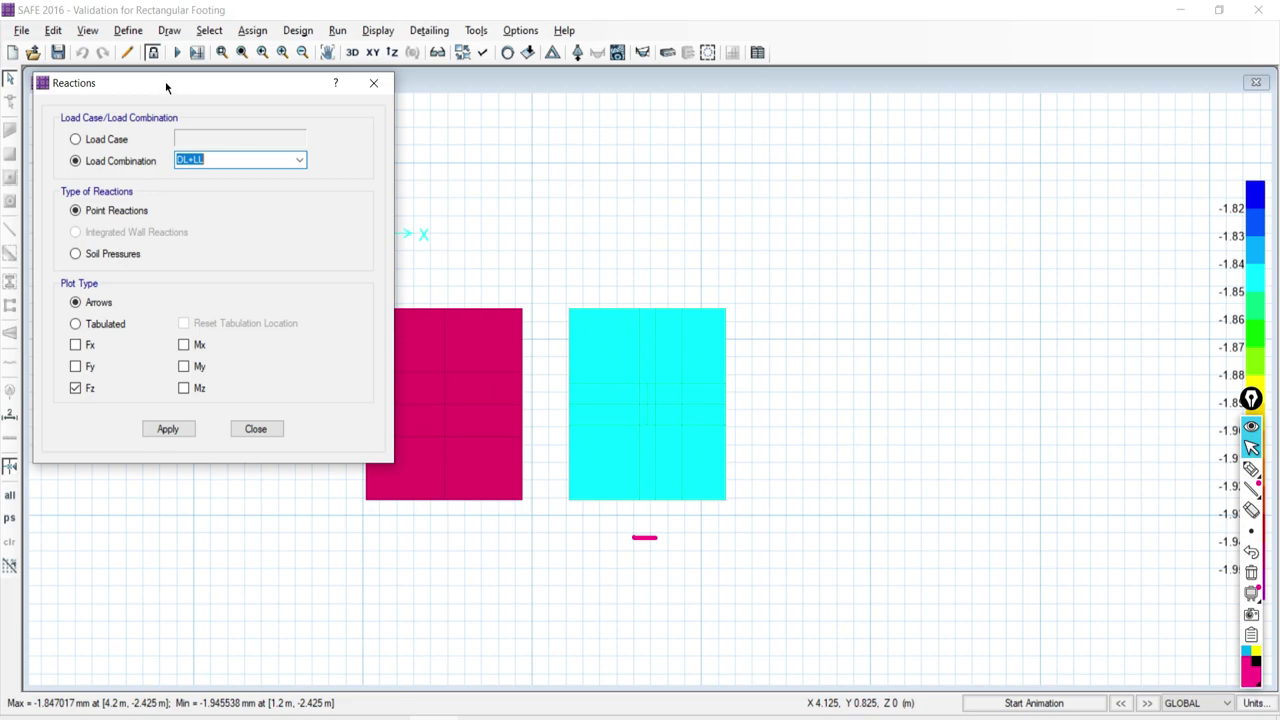
click(162, 430)
click(266, 429)
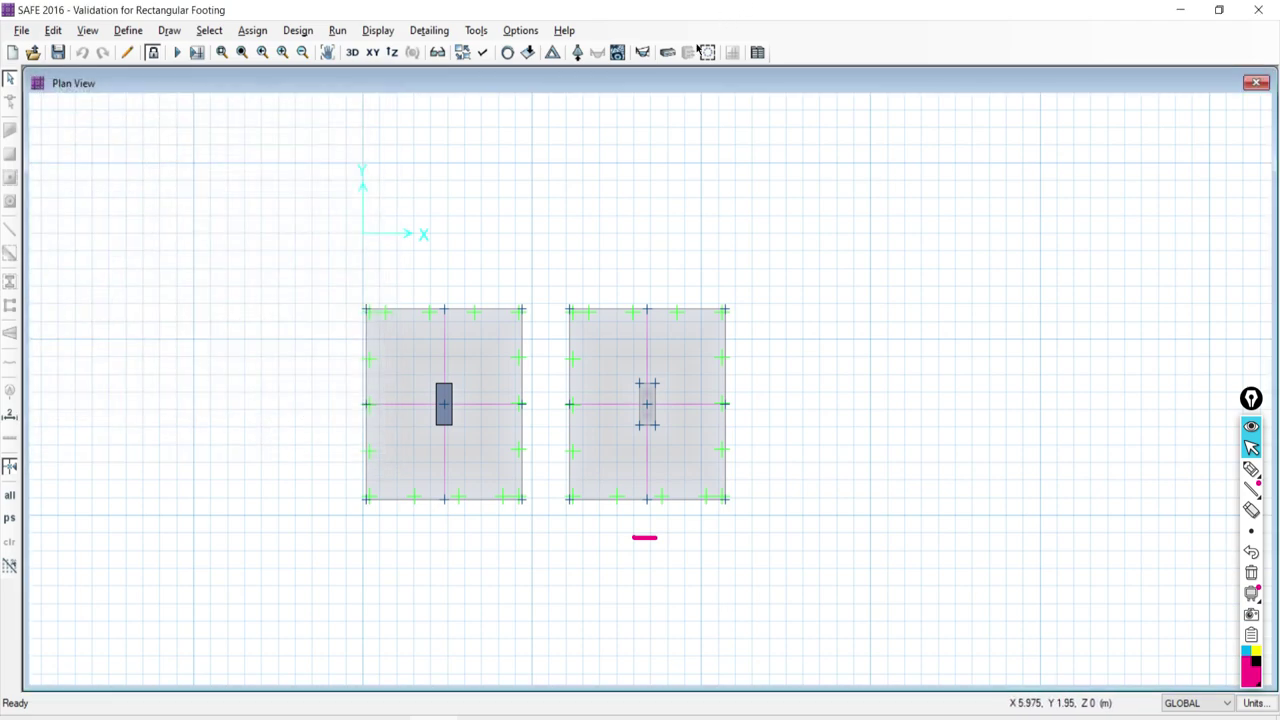
Display the soil pressure contours on the deformed shape for the DL+LL load combination
click(578, 52)
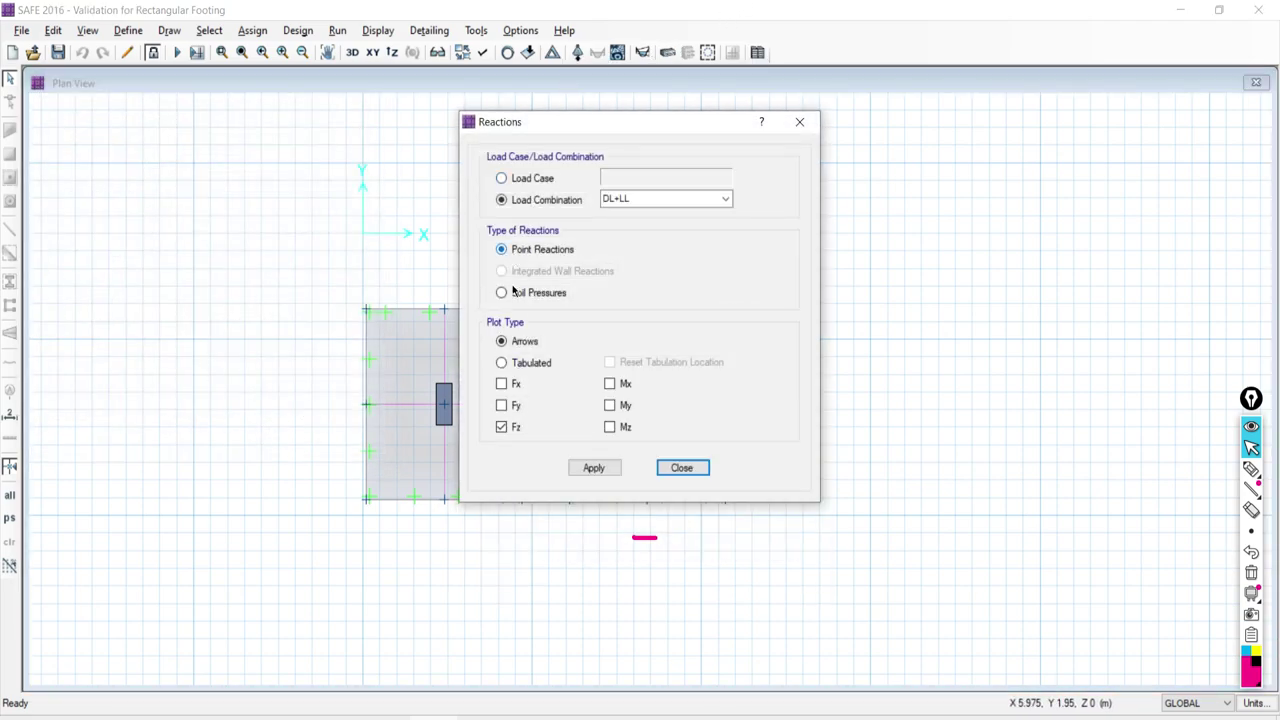
click(513, 292)
click(592, 570)
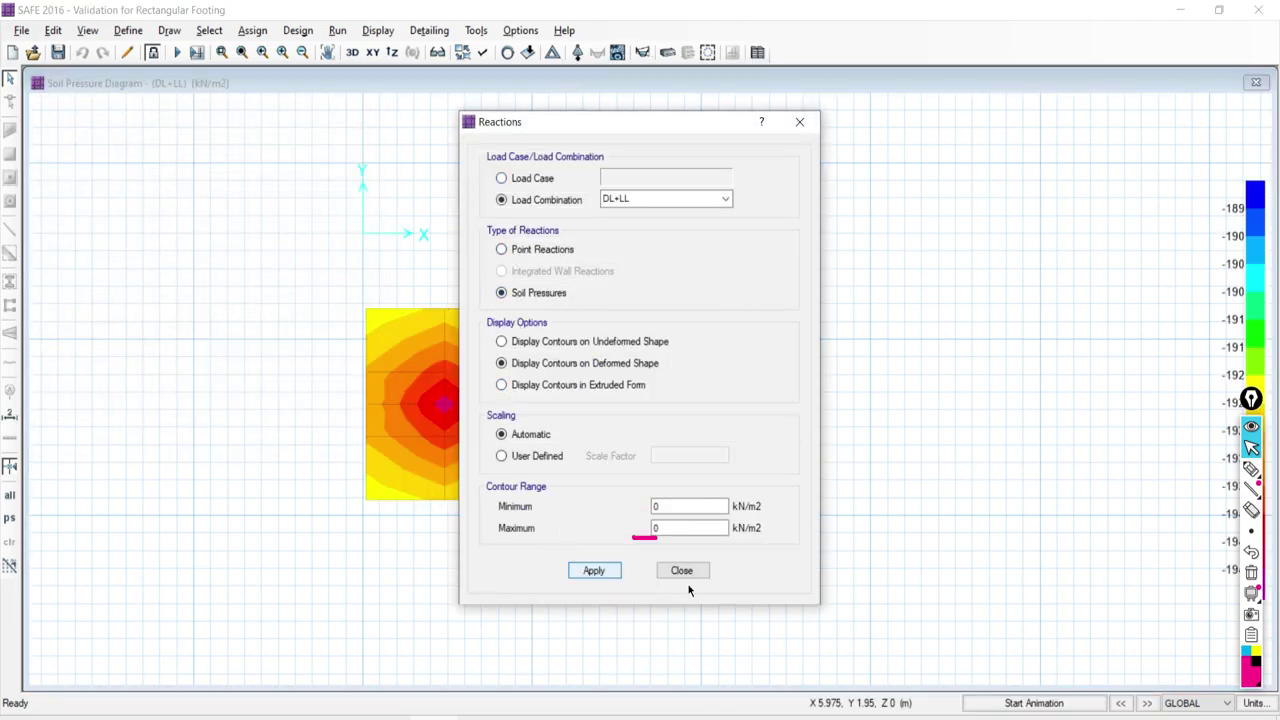
click(682, 571)
scroll(718, 500, up, 5)
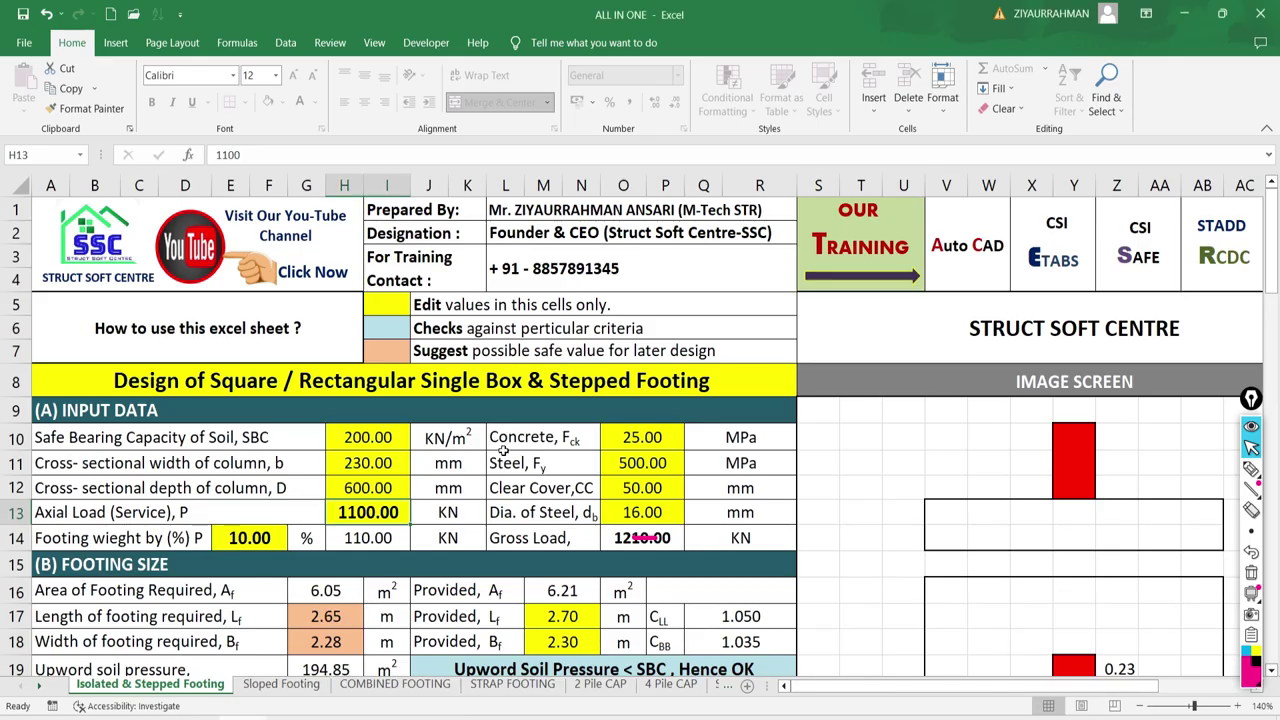
Check the upward soil pressure cell in the Excel footing sheet, and return to the soil pressure diagram in SAFE
scroll(316, 540, down, 3)
scroll(316, 605, down, 1)
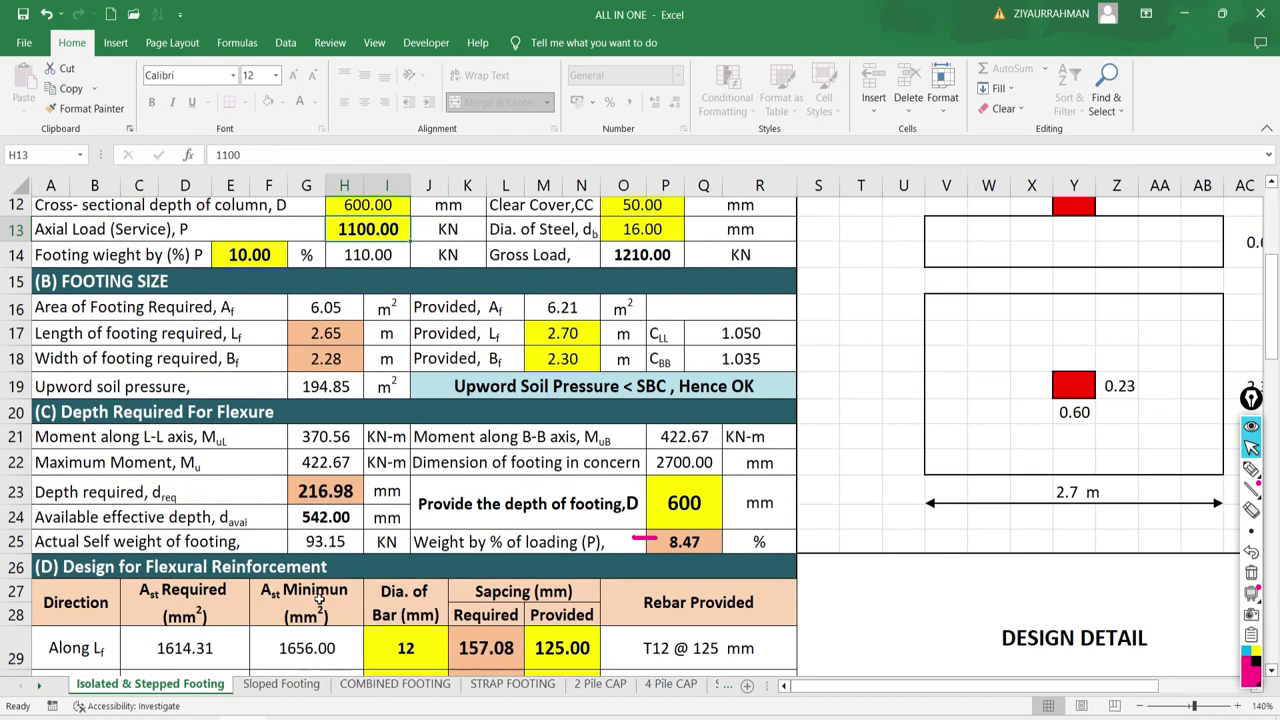
scroll(412, 367, up, 1)
scroll(412, 367, up, 3)
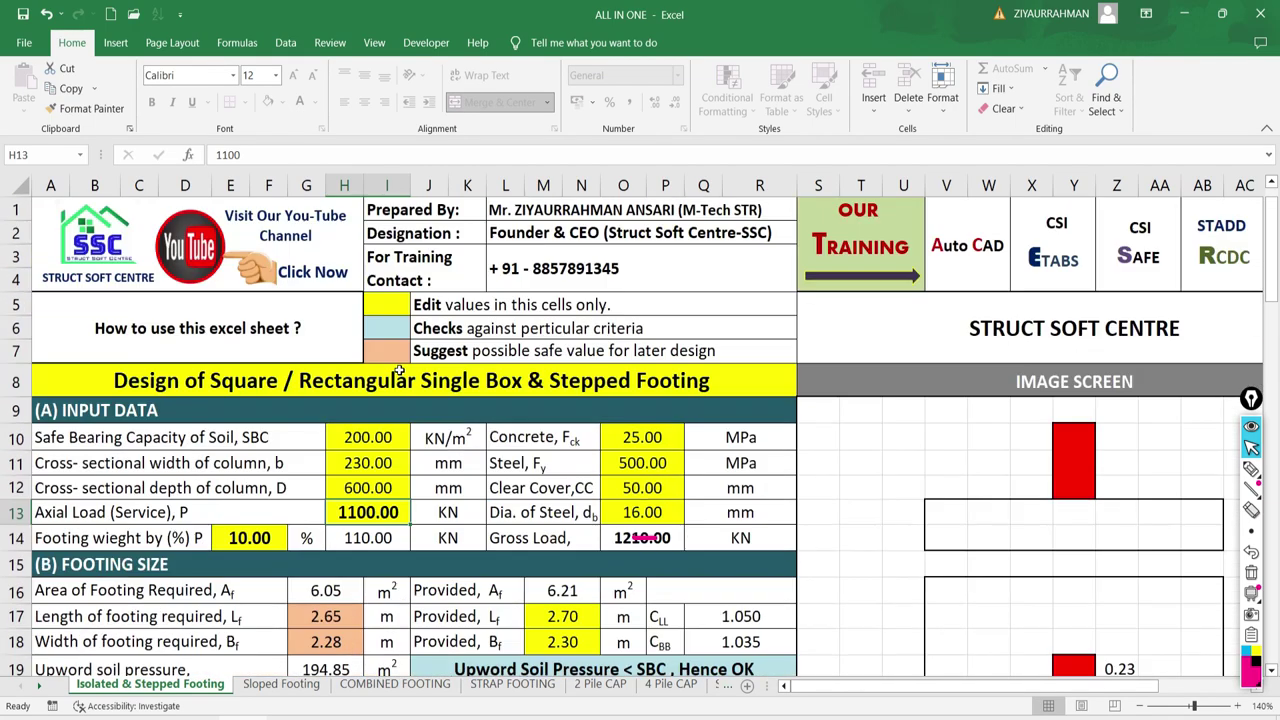
scroll(412, 367, down, 2)
click(350, 538)
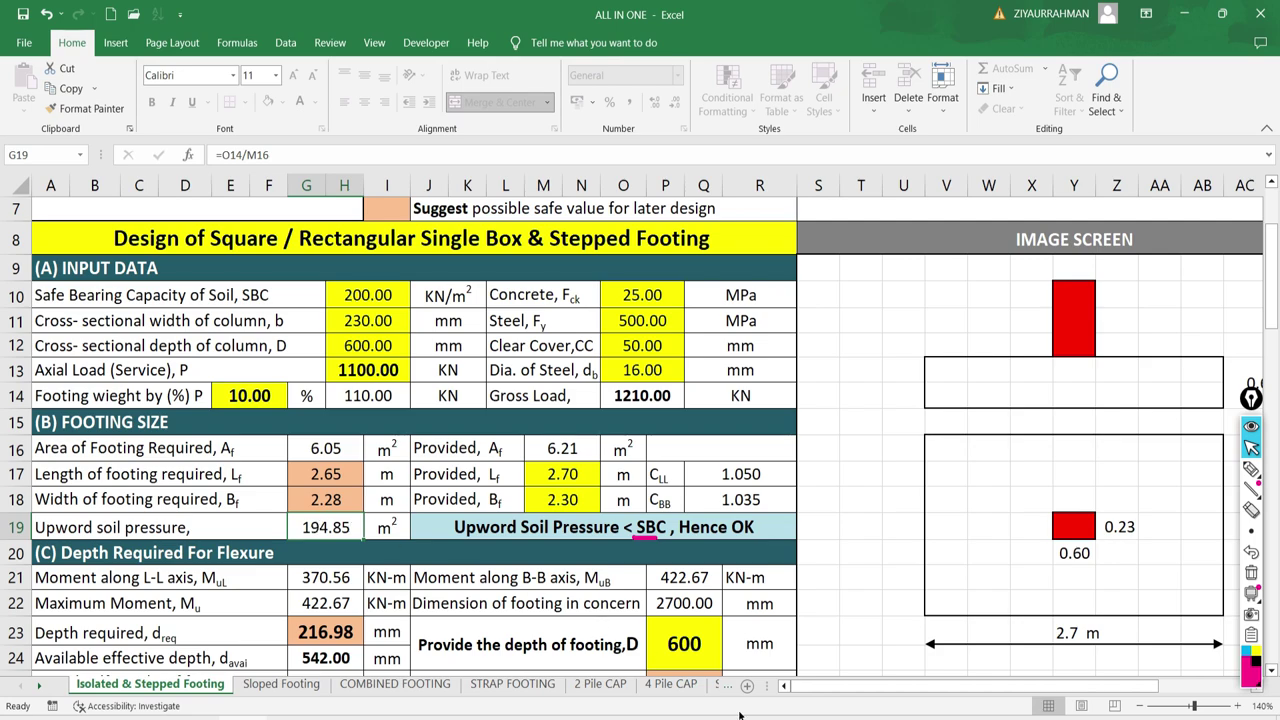
key(alt+Tab)
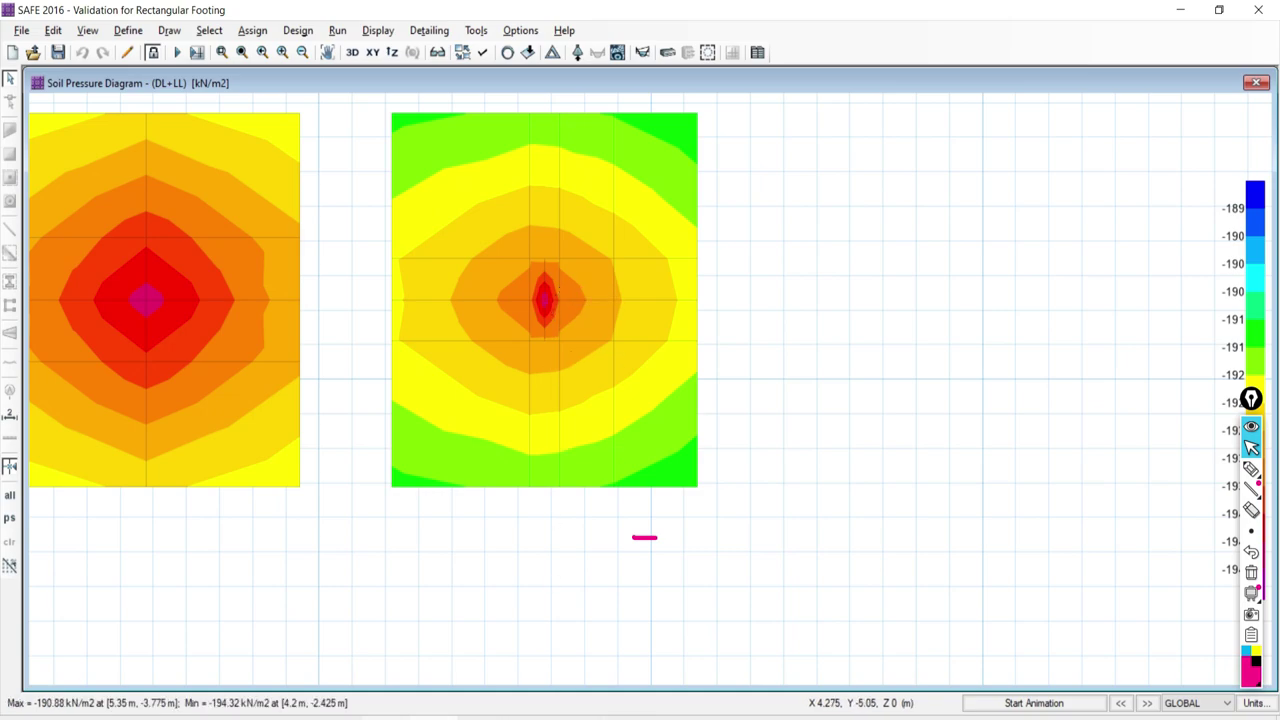
Display the strip moment diagram for the 1.5 (DL+LL) load combination with layers A and B
key(alt+Tab)
click(642, 54)
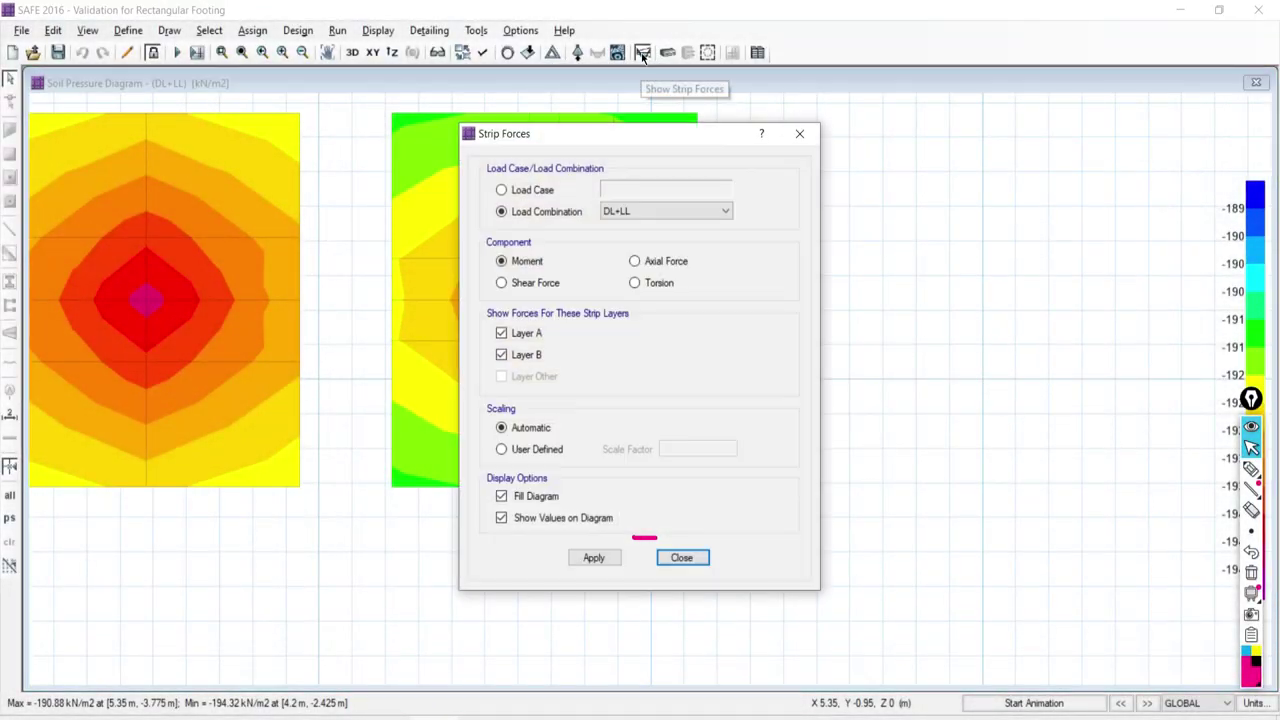
click(629, 210)
click(627, 239)
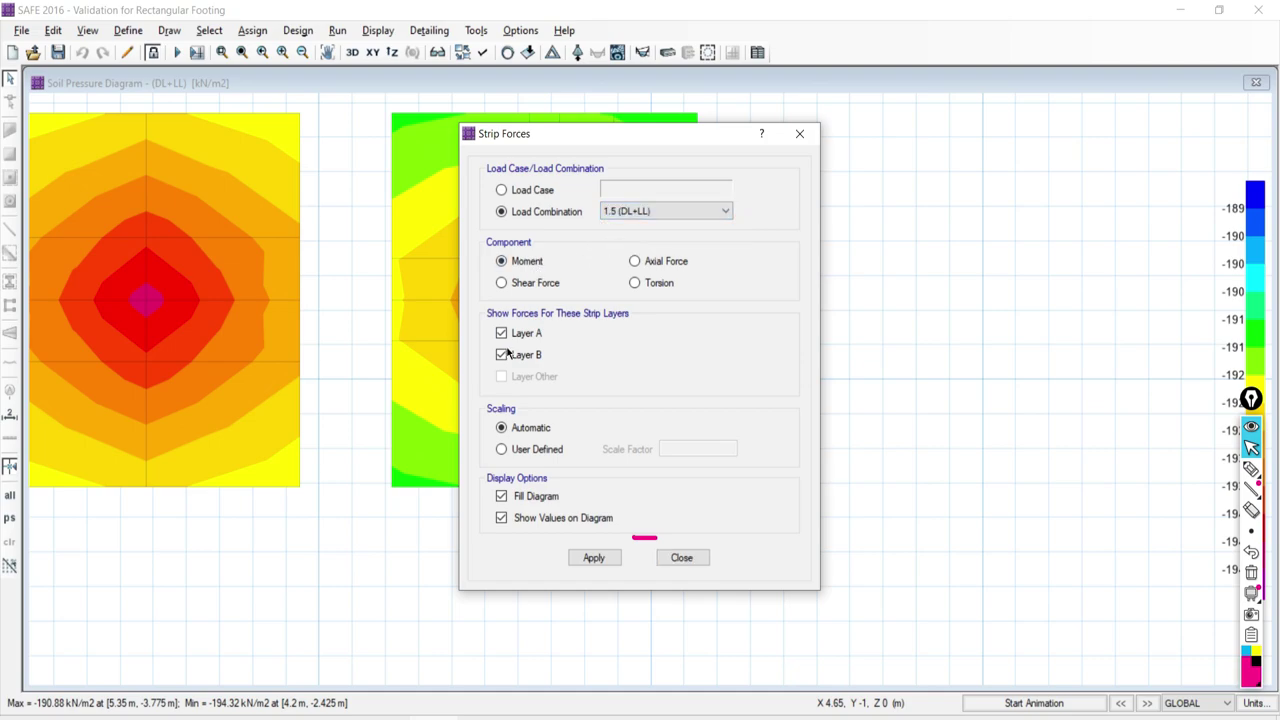
click(594, 557)
click(682, 557)
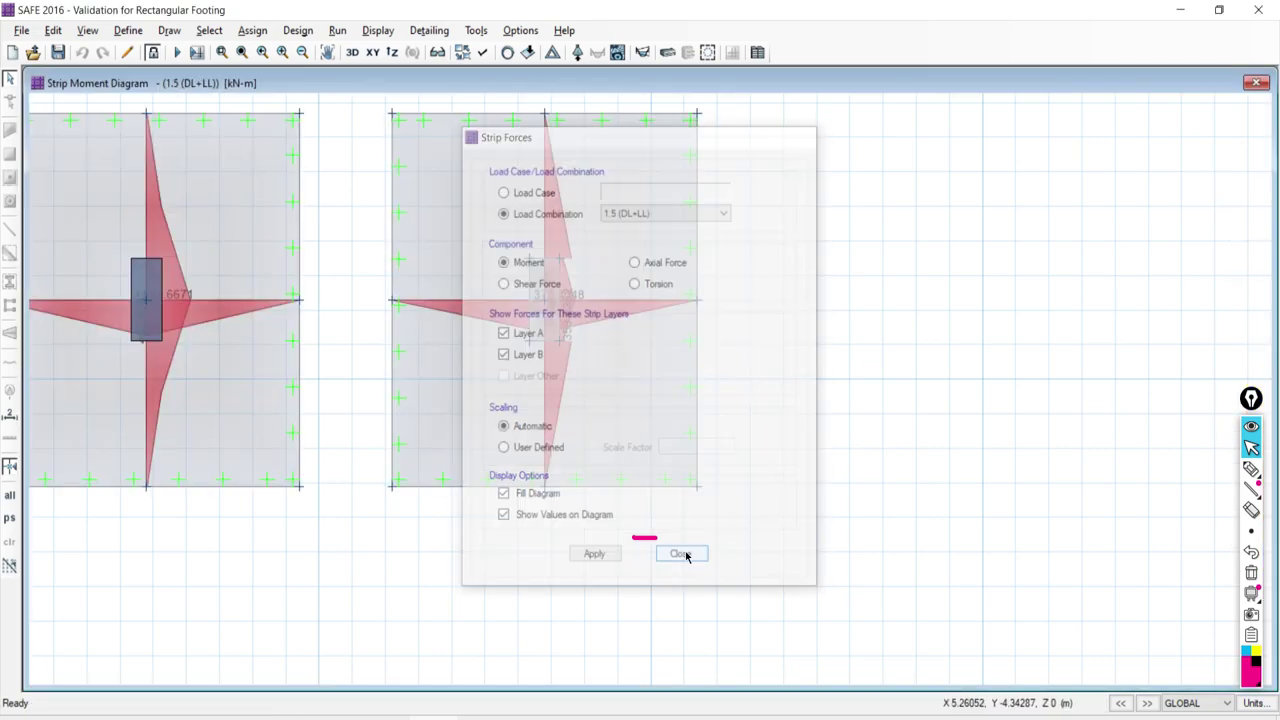
scroll(529, 297, up, 2)
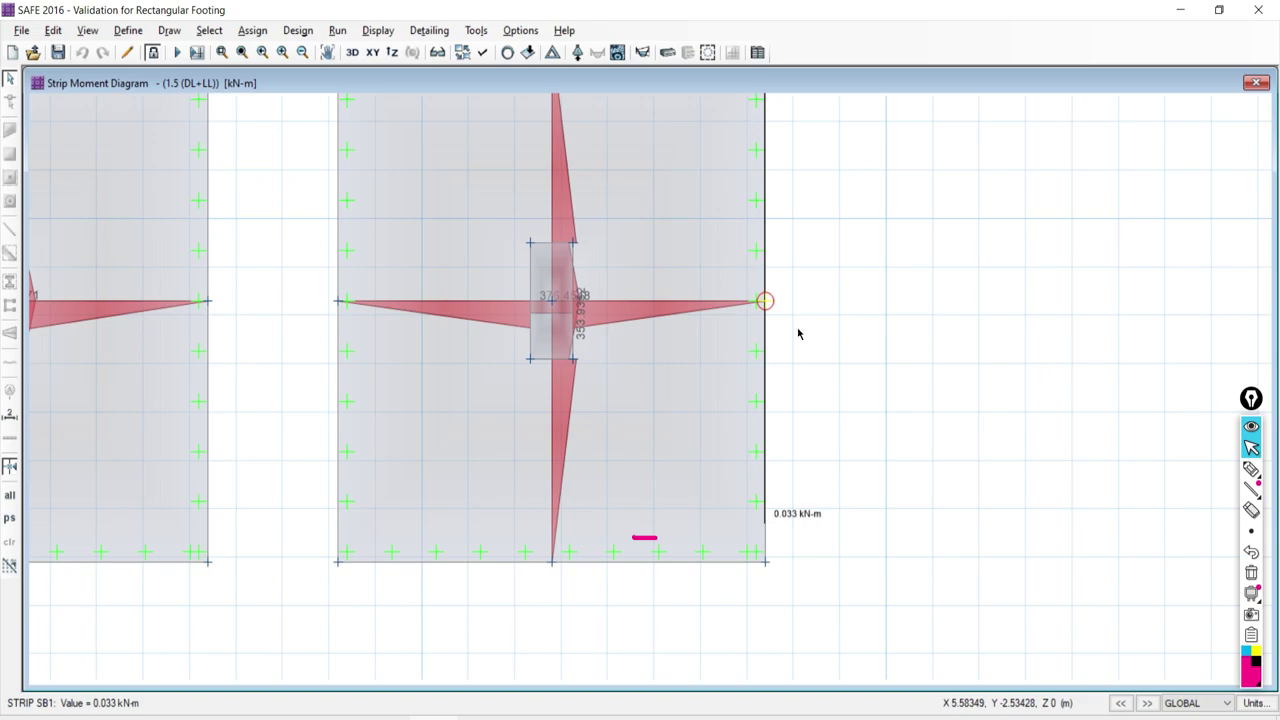
Switch to the Excel footing sheet and check the L-L and B-B moment cells, continuing to the shear checks
key(alt+Tab)
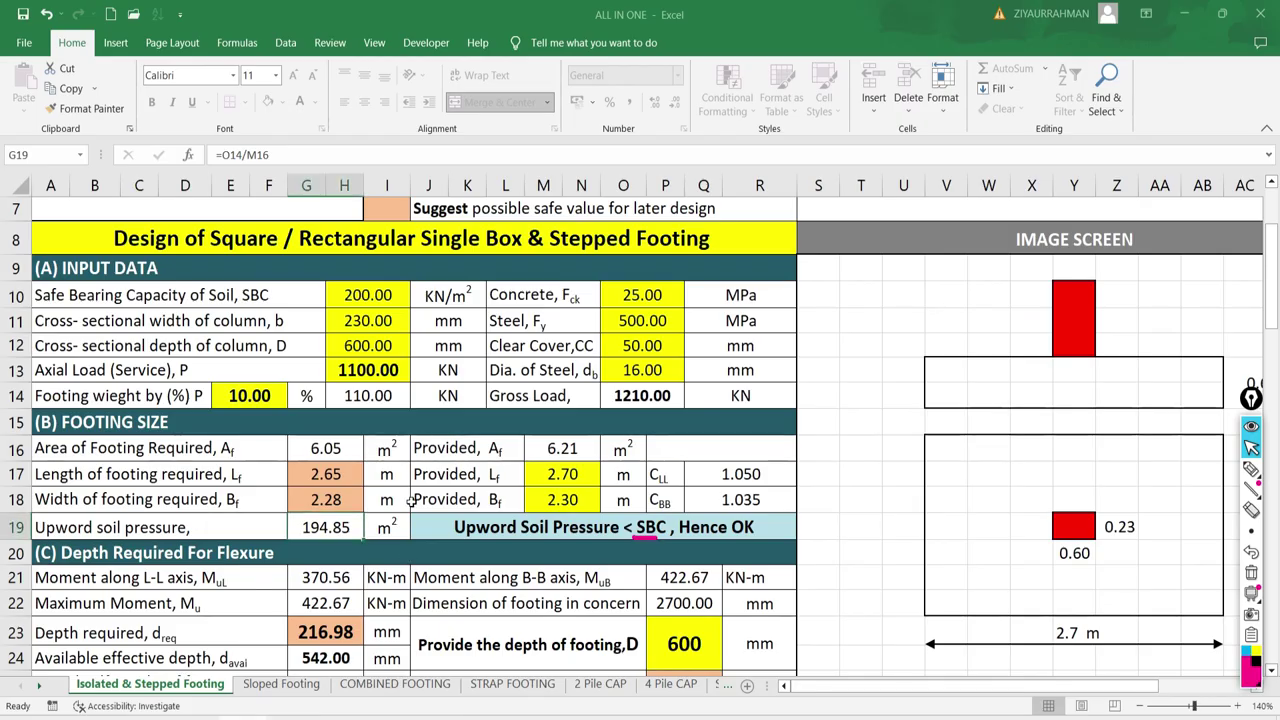
scroll(118, 505, down, 1)
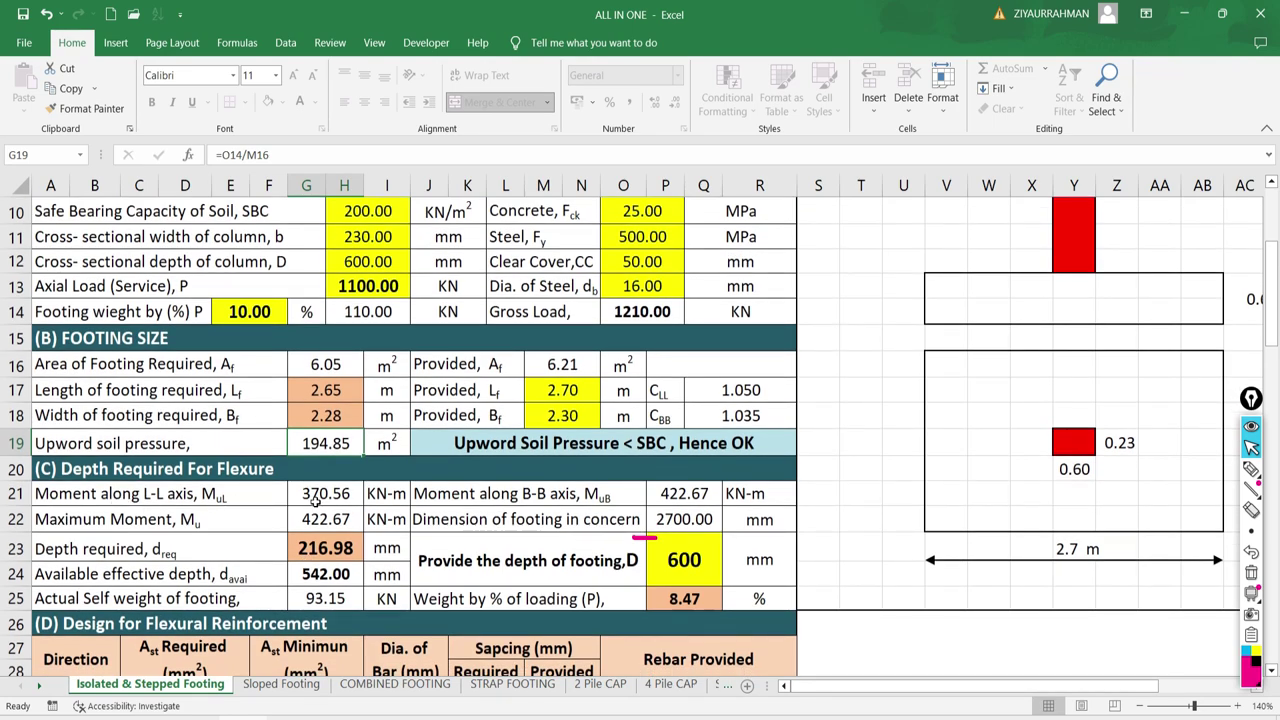
click(316, 500)
click(663, 494)
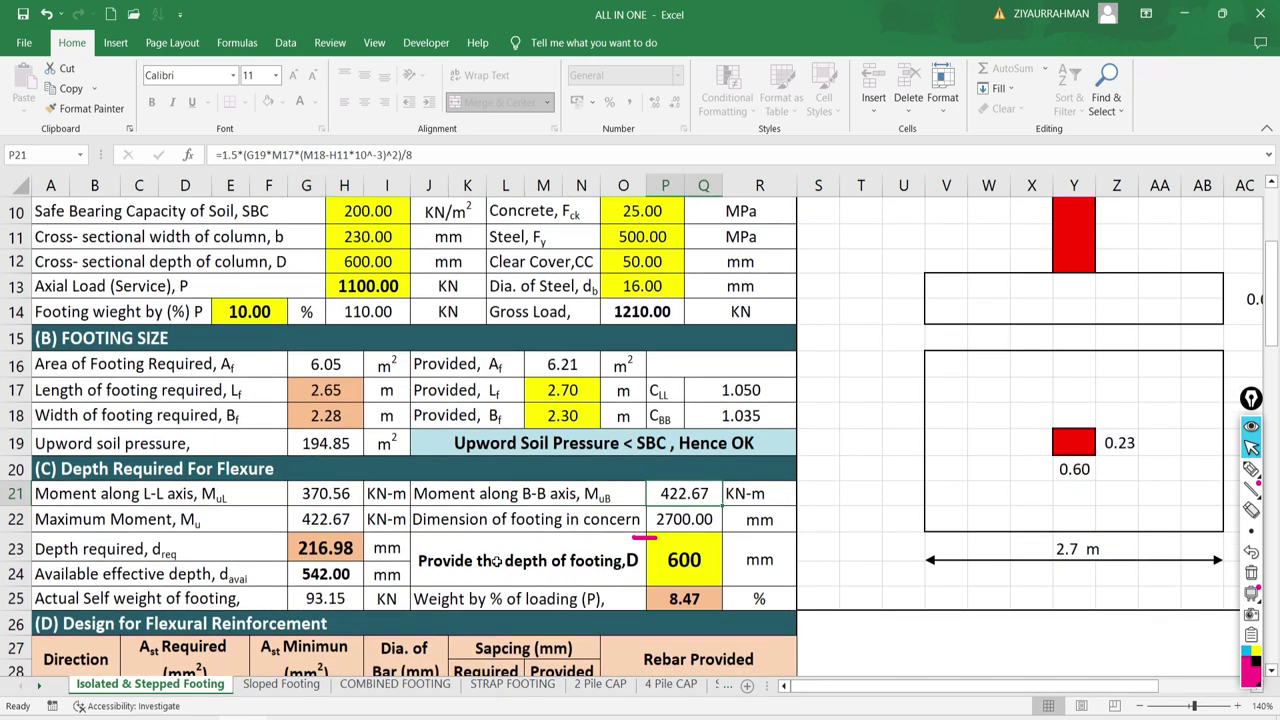
scroll(500, 565, down, 5)
scroll(495, 626, down, 3)
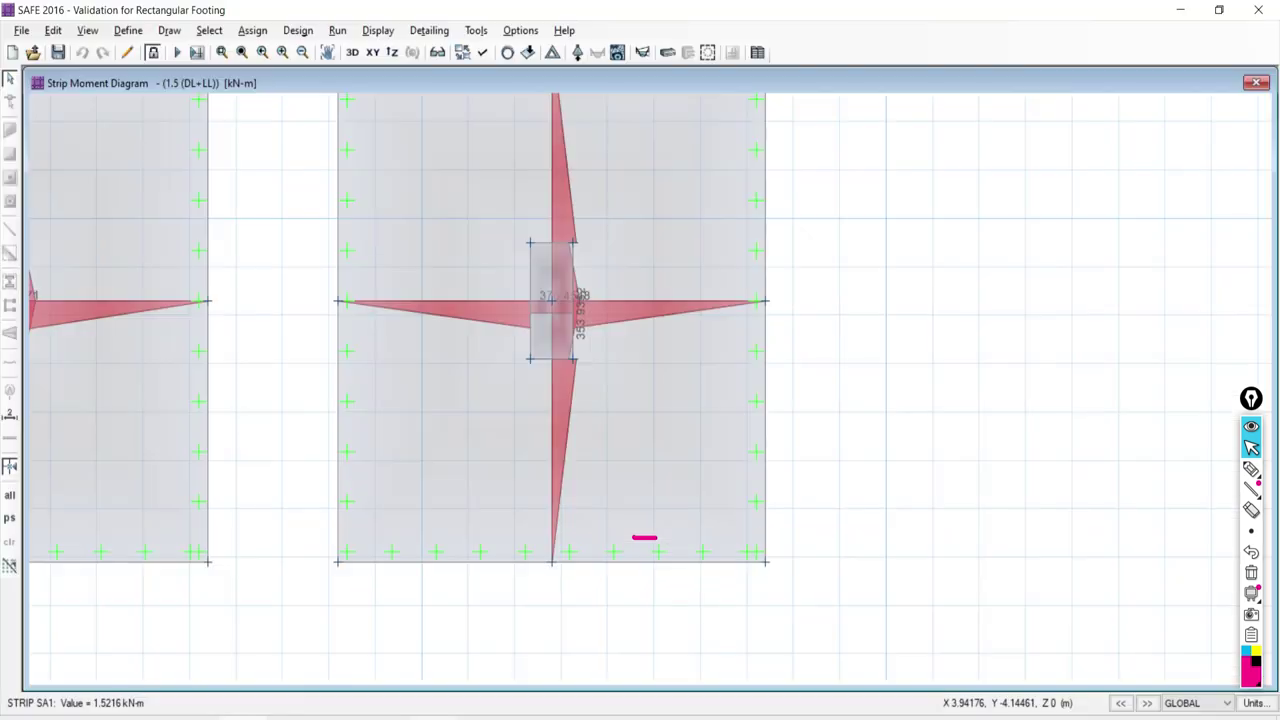
In SAFE, display the punching shear capacity ratios and open the punching design details for the right-hand footing's column
click(706, 52)
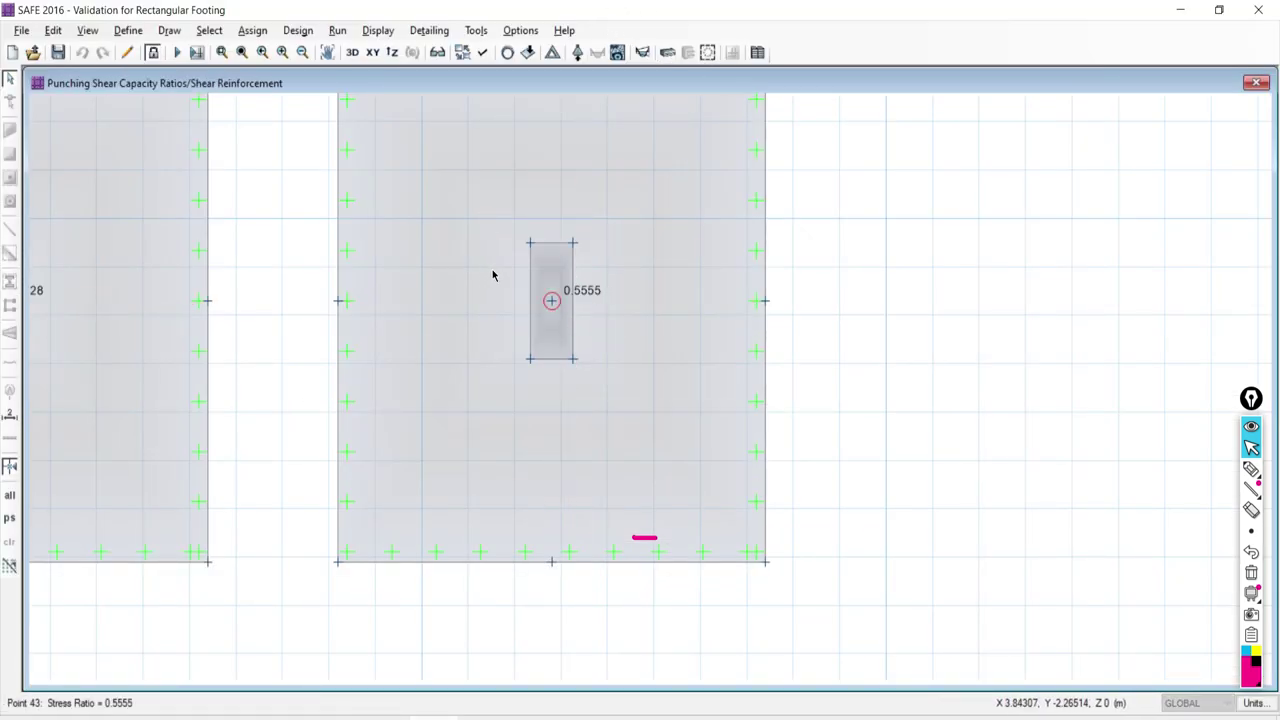
drag(490, 272, 675, 342)
right_click(552, 306)
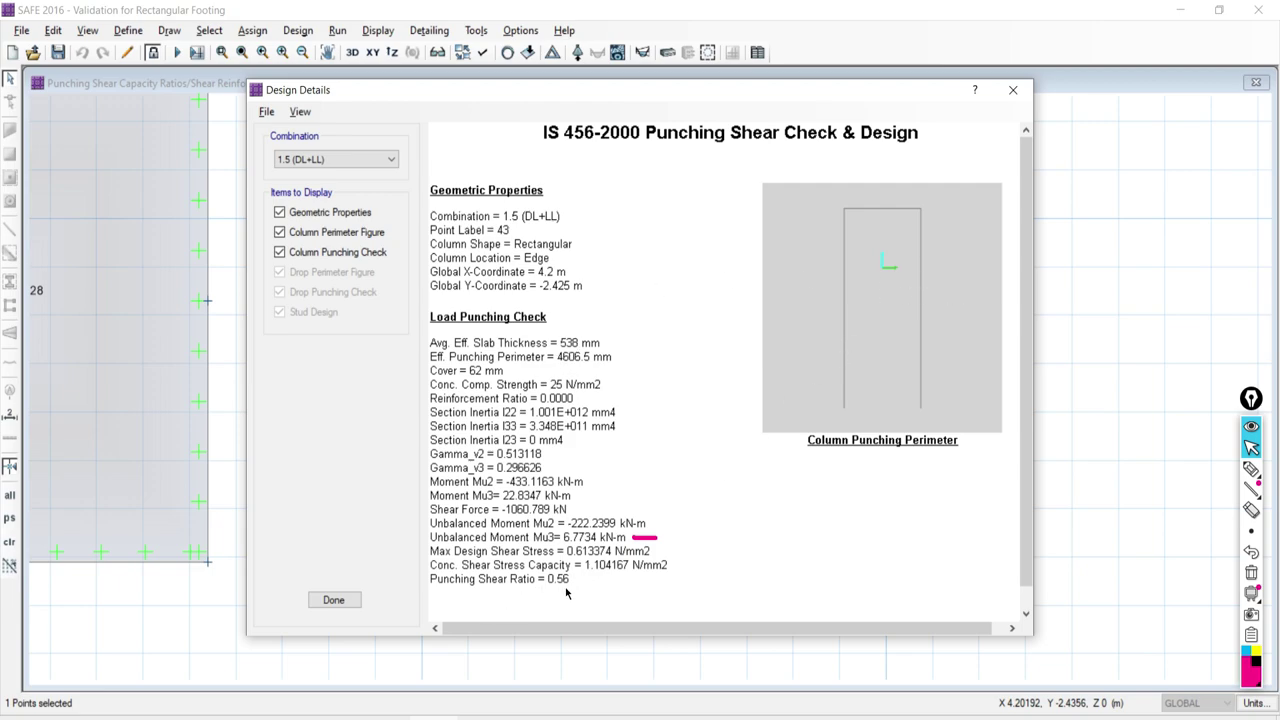
Check the two-way shear stress in the Excel sheet and handwrite the ratio 0.751 / 1.104, boxed, with 0.6802 underlined above it
key(alt+Tab)
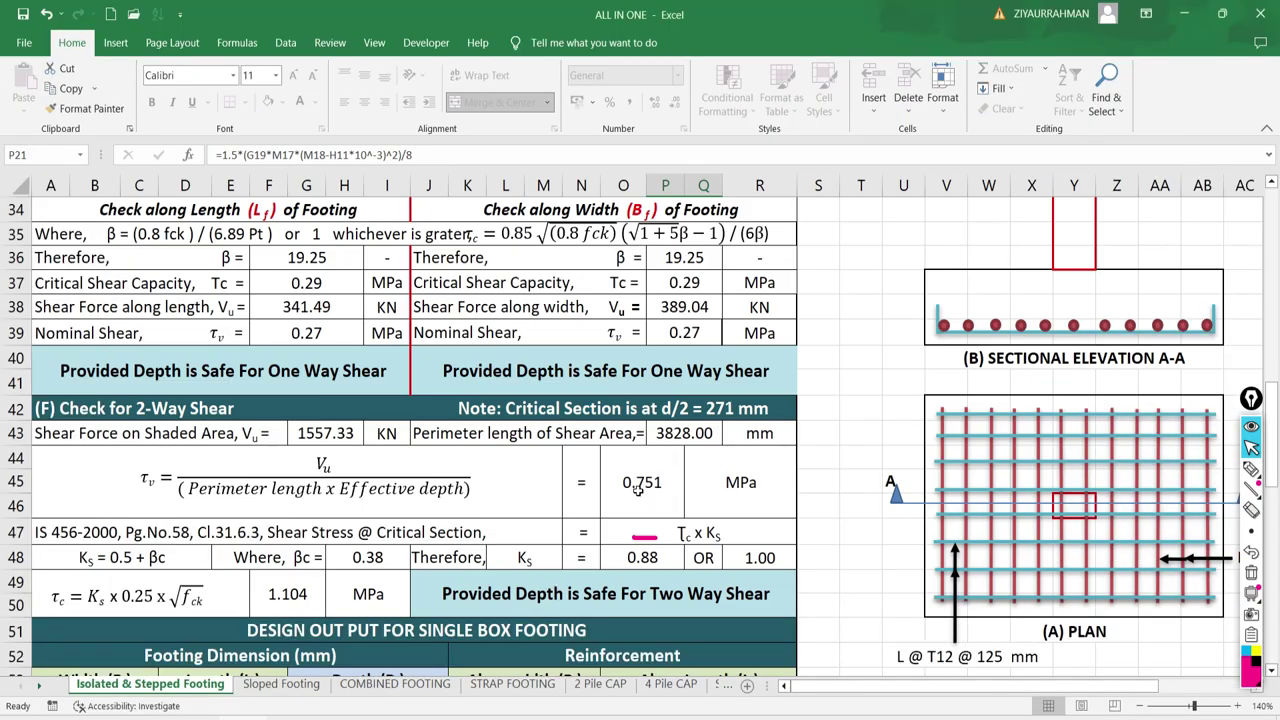
click(638, 490)
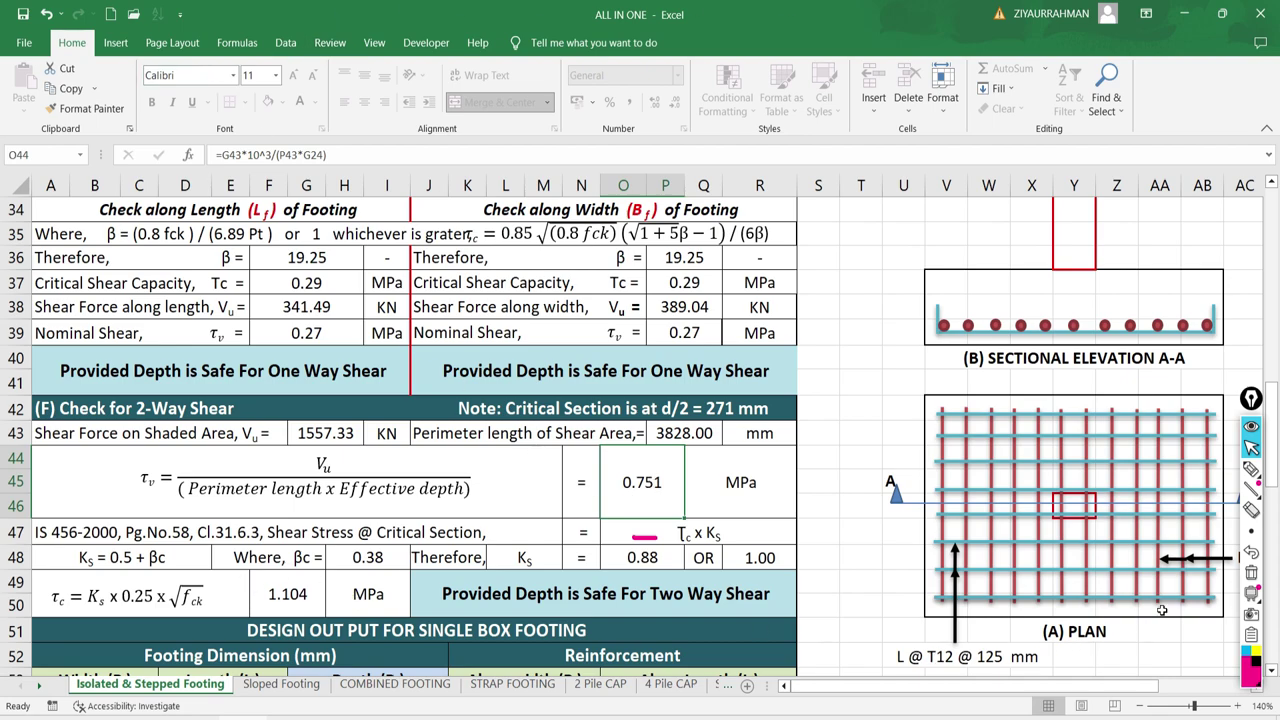
click(1250, 468)
mouse_move(812, 308)
mouse_down()
mouse_move(848, 294)
mouse_move(853, 328)
mouse_move(904, 320)
mouse_move(780, 364)
mouse_move(826, 401)
mouse_move(850, 400)
mouse_move(863, 380)
mouse_move(918, 386)
mouse_move(923, 361)
mouse_move(926, 402)
mouse_up()
click(831, 320)
click(839, 394)
mouse_move(808, 434)
mouse_down()
mouse_move(926, 431)
mouse_move(955, 266)
mouse_move(762, 432)
mouse_up()
mouse_move(952, 206)
mouse_down()
mouse_move(940, 228)
mouse_move(963, 212)
mouse_move(994, 220)
mouse_move(1027, 193)
mouse_move(1018, 205)
mouse_up()
click(969, 233)
mouse_move(1060, 186)
mouse_down()
mouse_move(1040, 210)
mouse_move(1080, 195)
mouse_up()
mouse_move(1096, 186)
mouse_down()
mouse_move(1120, 192)
mouse_move(1135, 220)
mouse_up()
mouse_move(900, 242)
mouse_down()
mouse_move(1140, 240)
mouse_move(908, 250)
mouse_up()
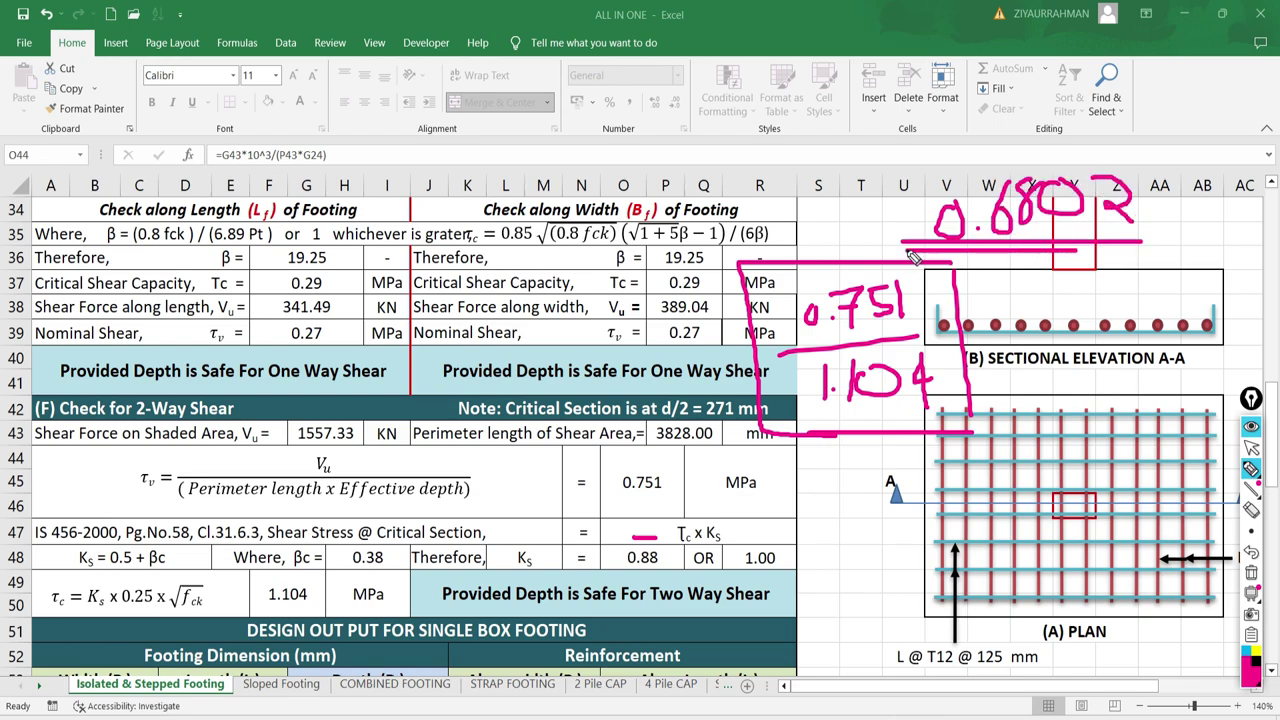
click(1250, 447)
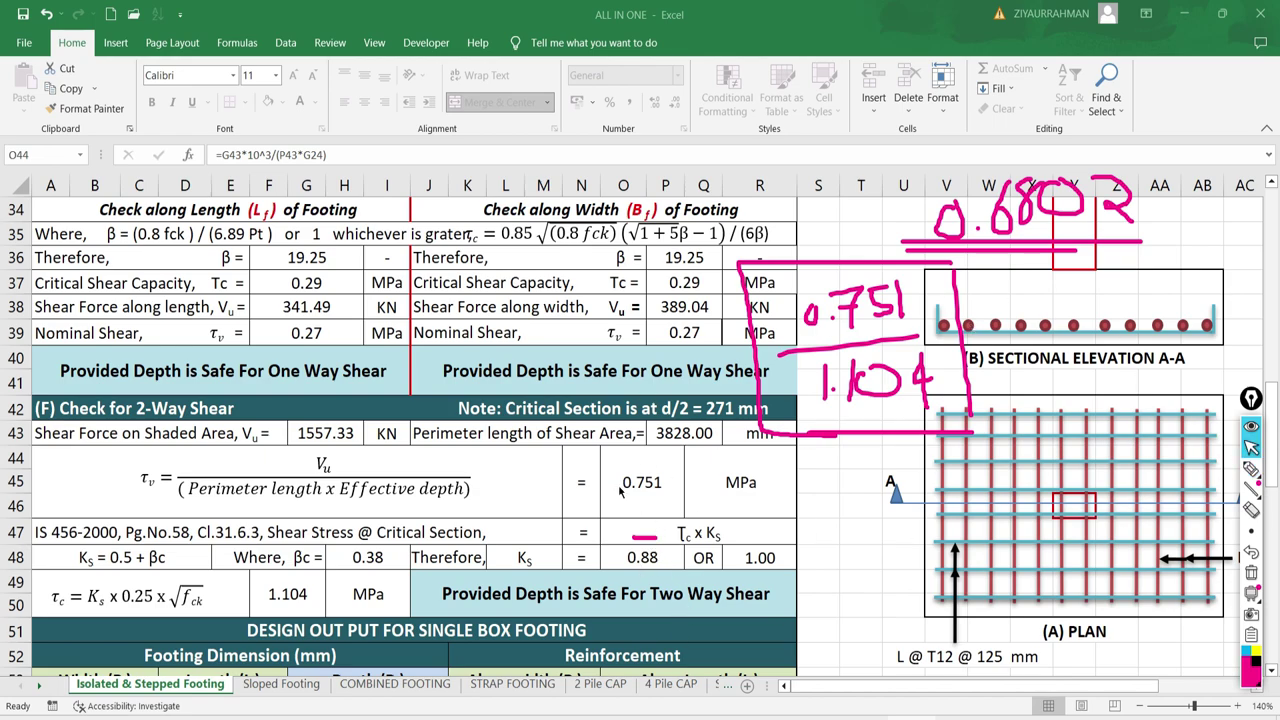
Return to the SAFE punching shear details, clear all pen annotations and close the details
key(alt+Tab)
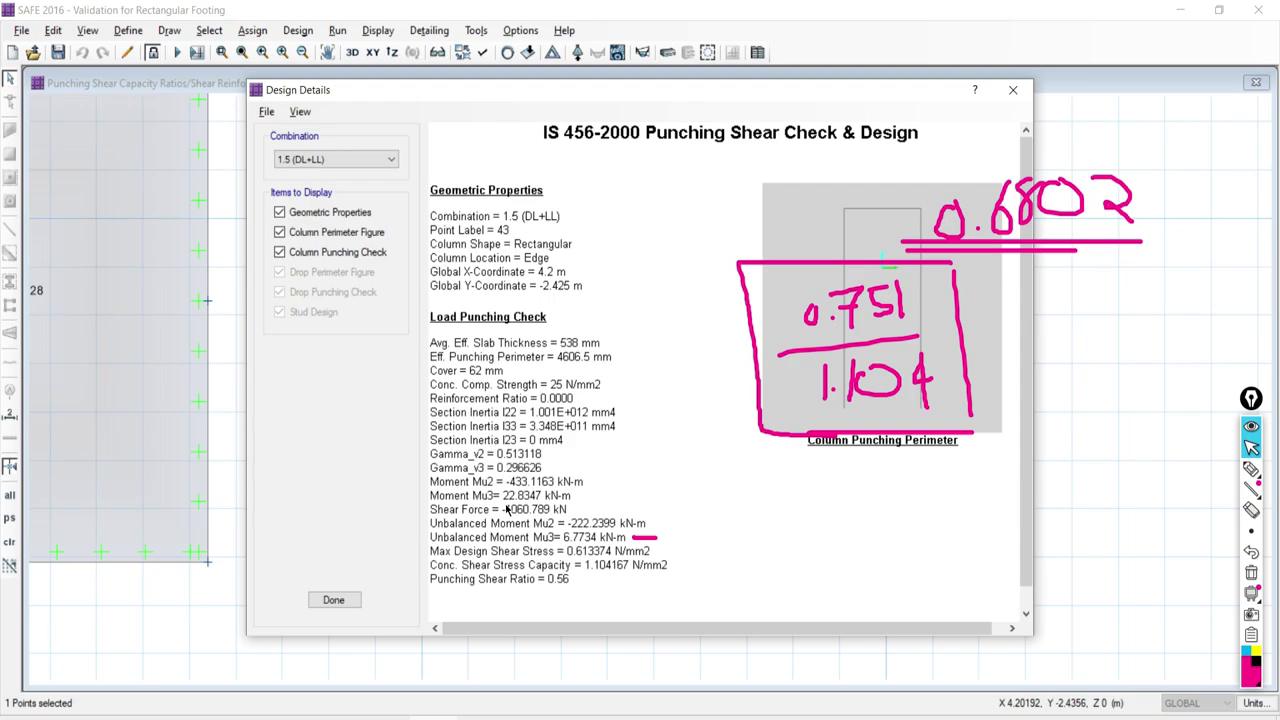
click(1251, 572)
click(1012, 89)
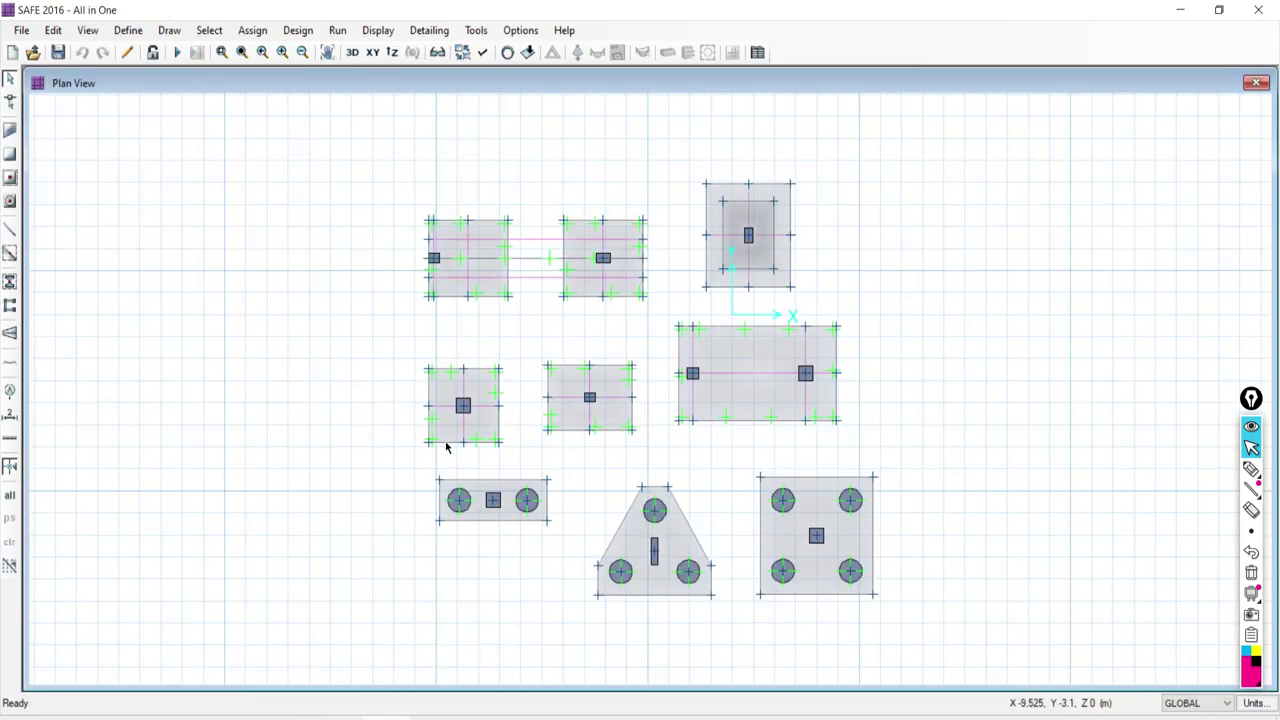
Look over the isolated, stepped, combined and strap footings and the two-, three- and four-pile caps in the All in One SAFE model
scroll(471, 420, up, 3)
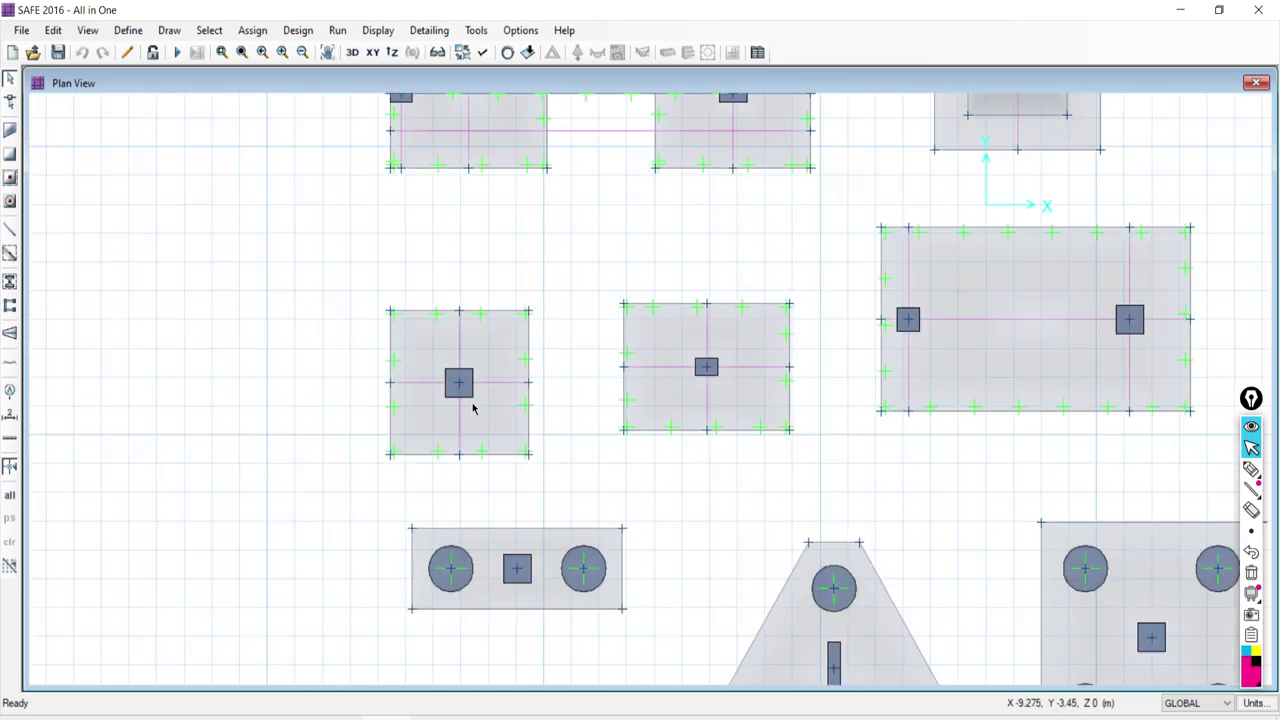
middle_drag(865, 363, 494, 391)
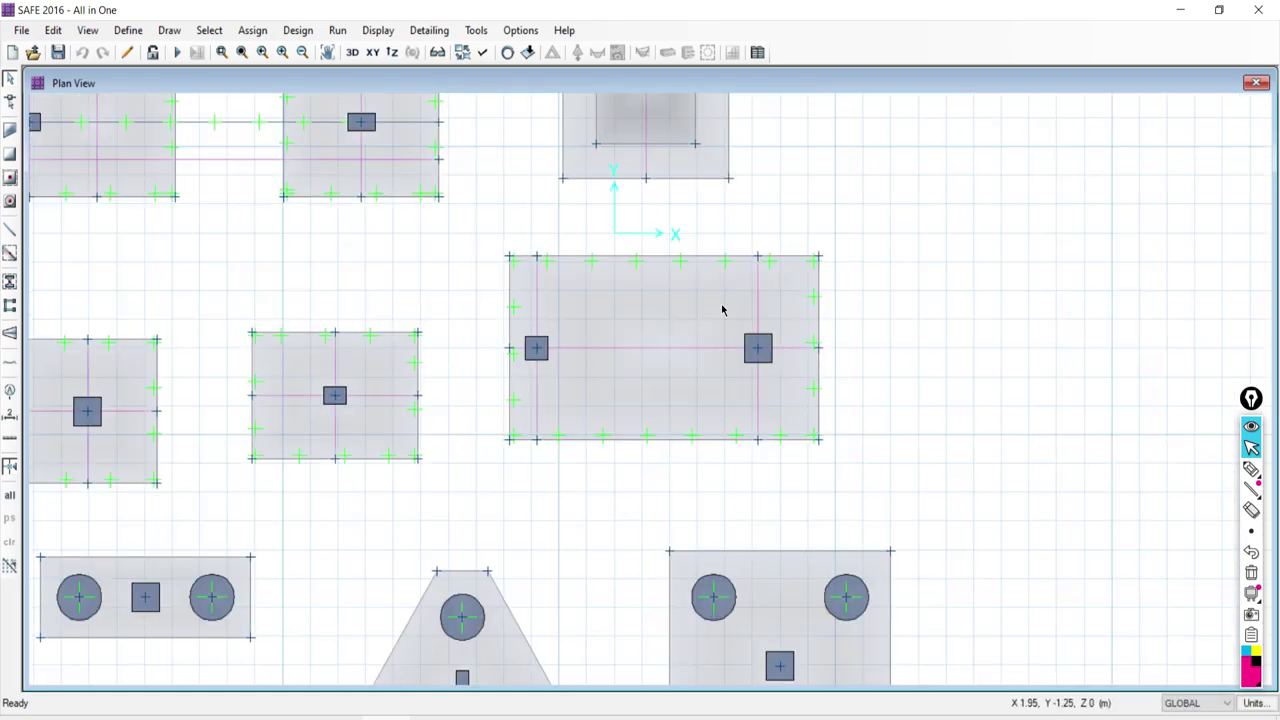
middle_drag(153, 123, 529, 380)
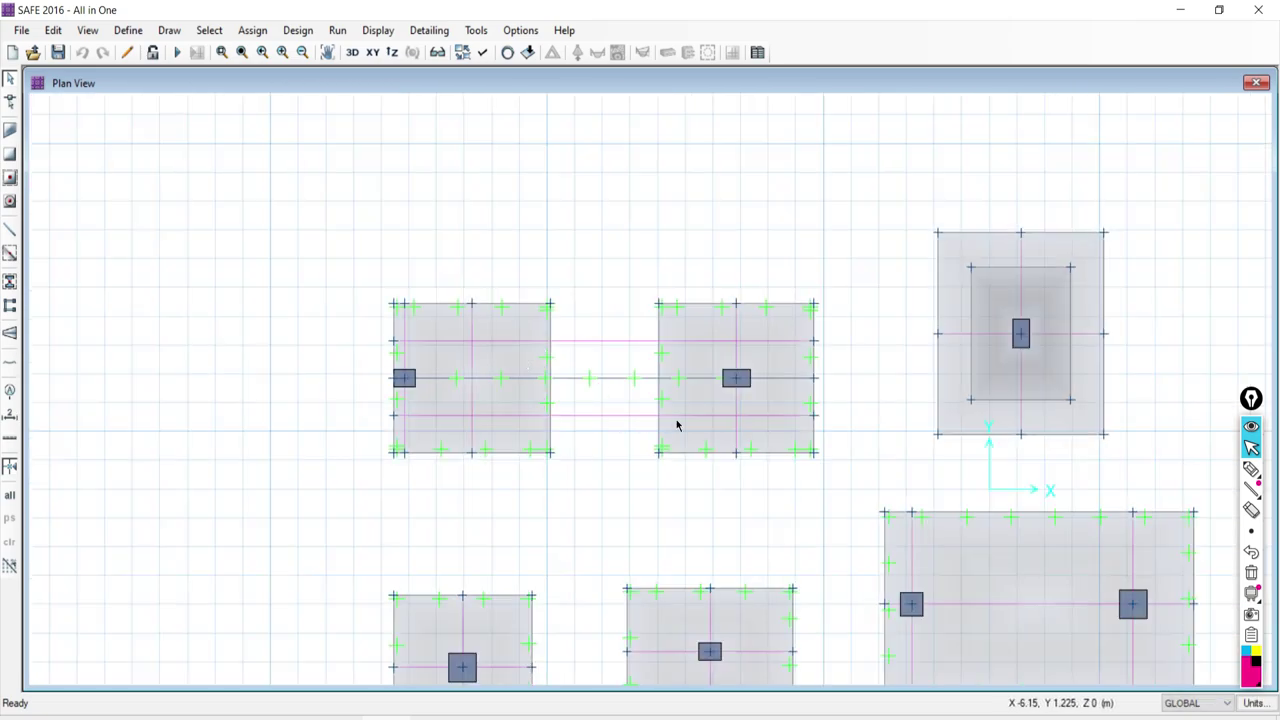
middle_drag(729, 494, 583, 331)
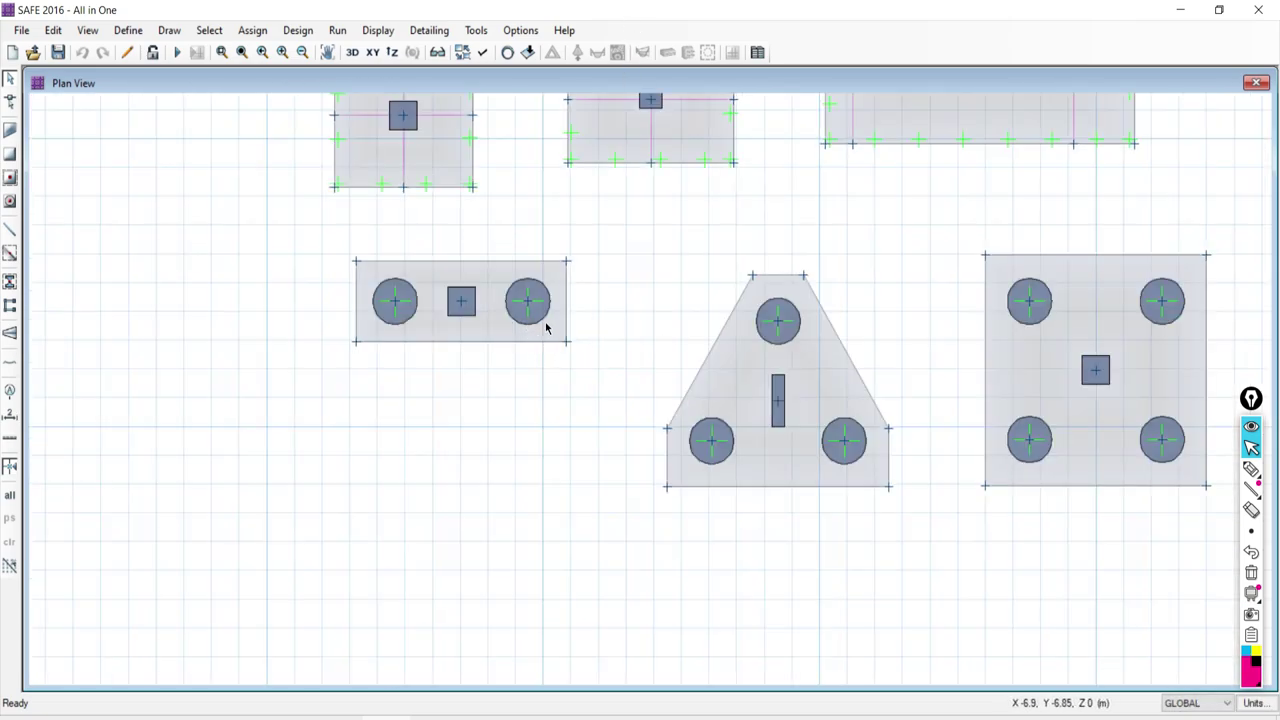
scroll(540, 340, up, 1)
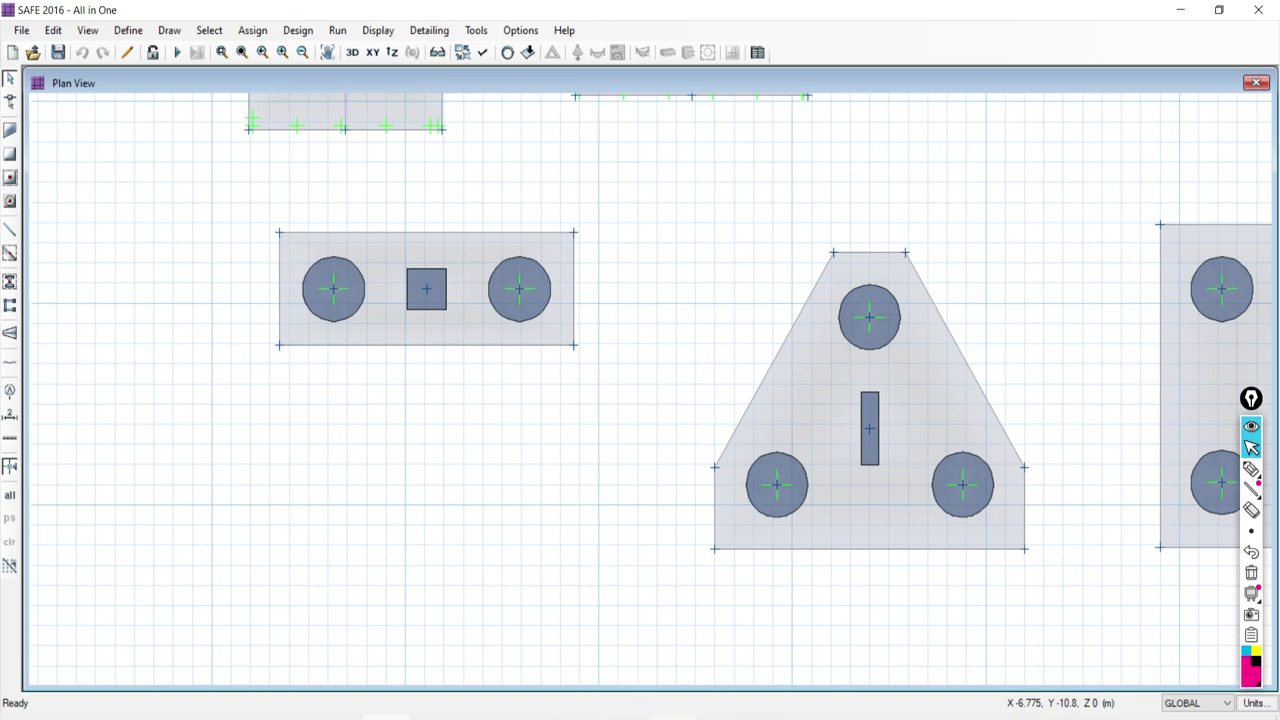
Switch to the individual footings assignment PDF and review the isolated footing problem, input data, and Excel and SAFE design output tables
key(alt+Tab)
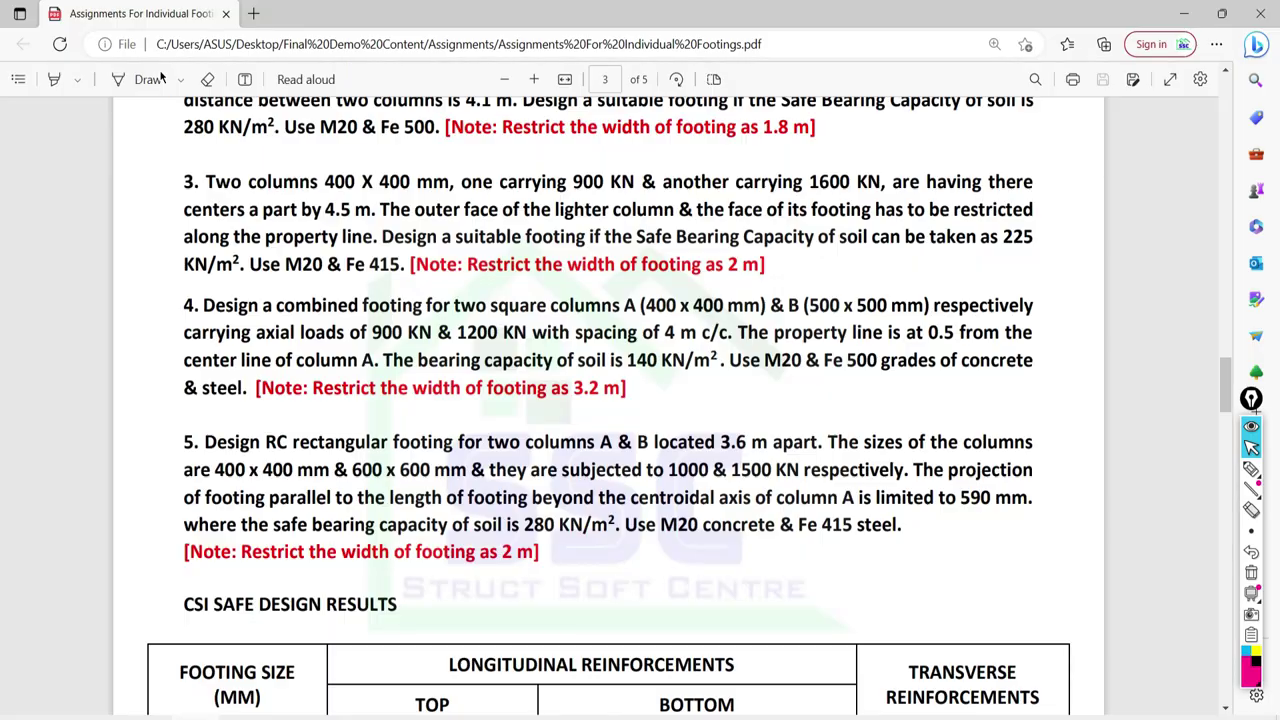
drag(1231, 371, 1231, 90)
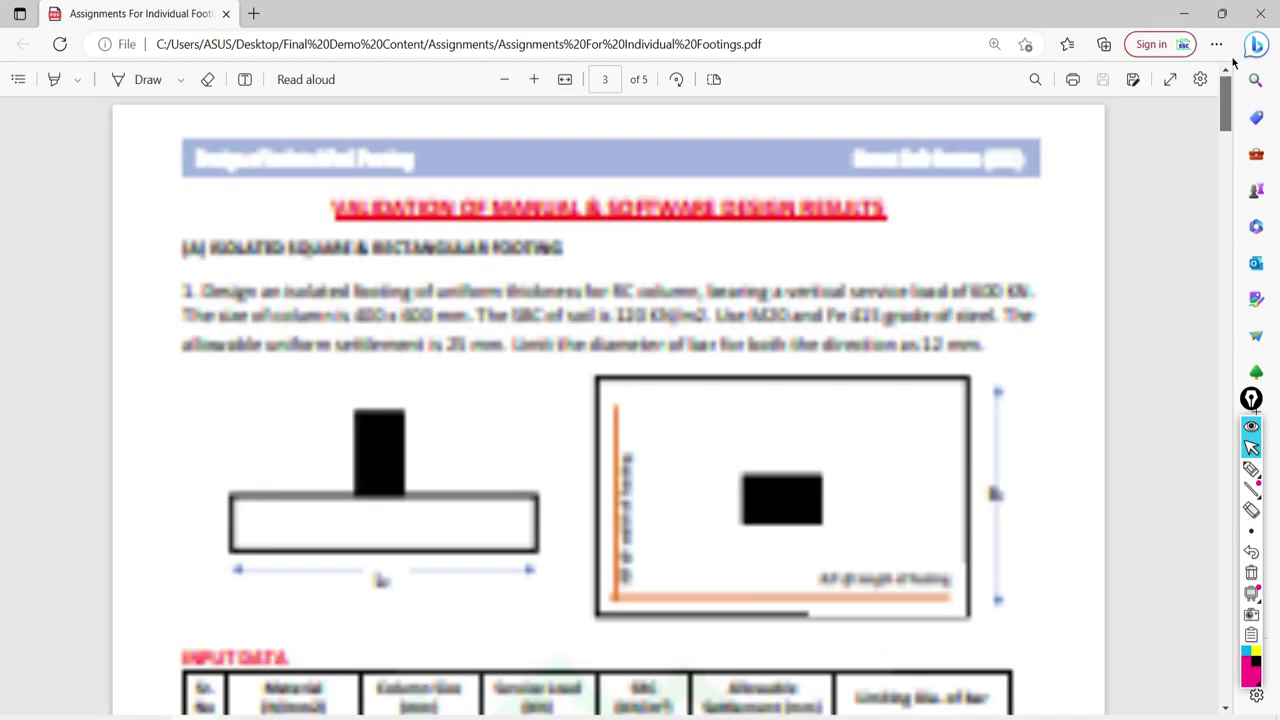
scroll(816, 425, down, 2)
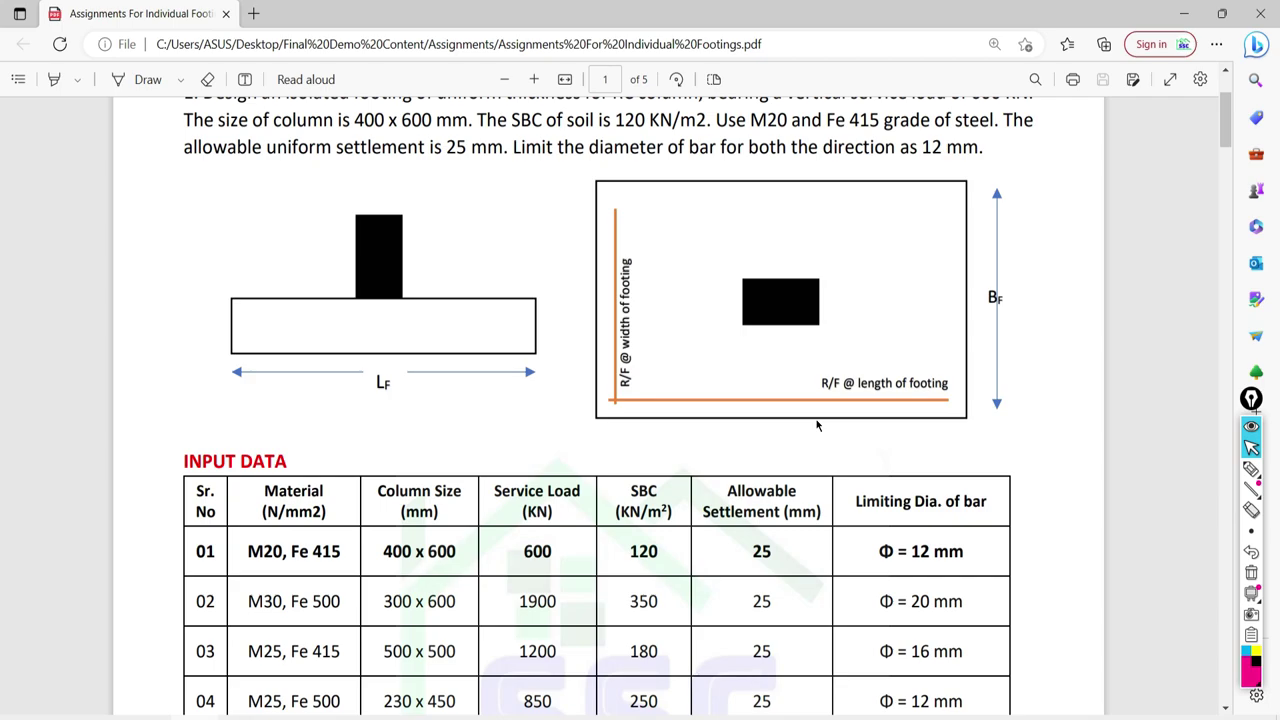
scroll(556, 394, down, 5)
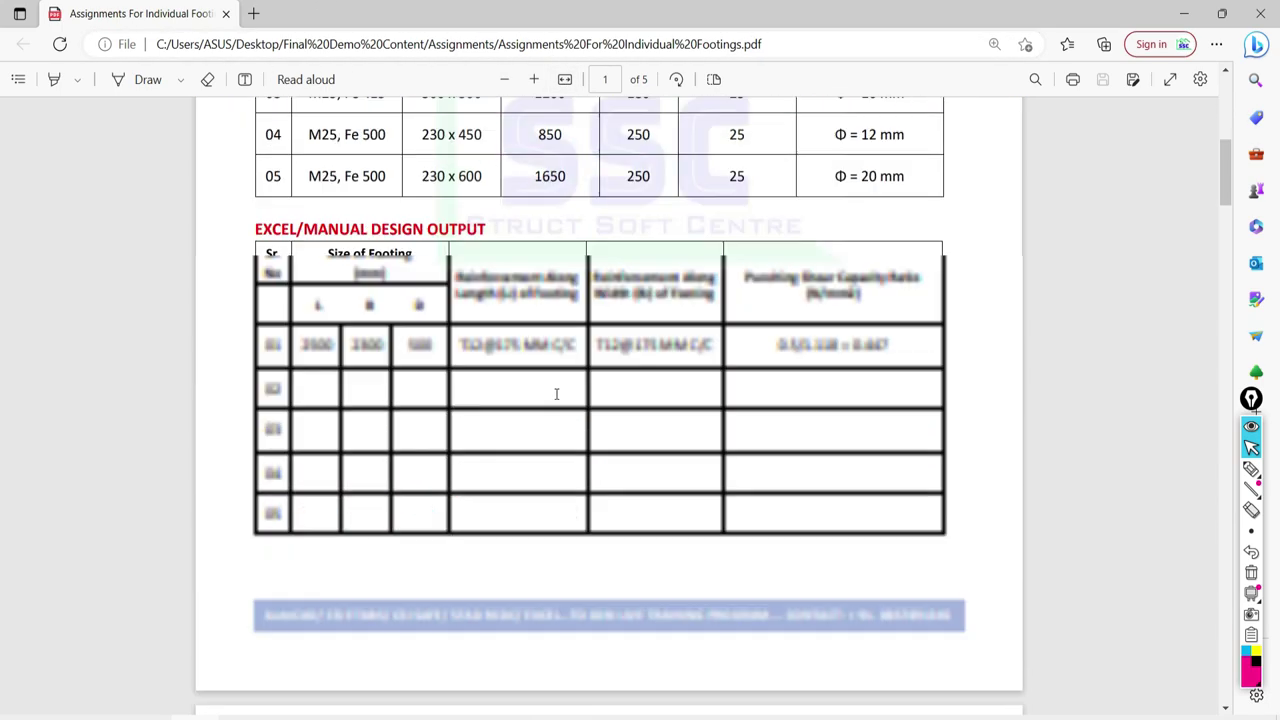
scroll(554, 405, down, 4)
scroll(554, 404, up, 4)
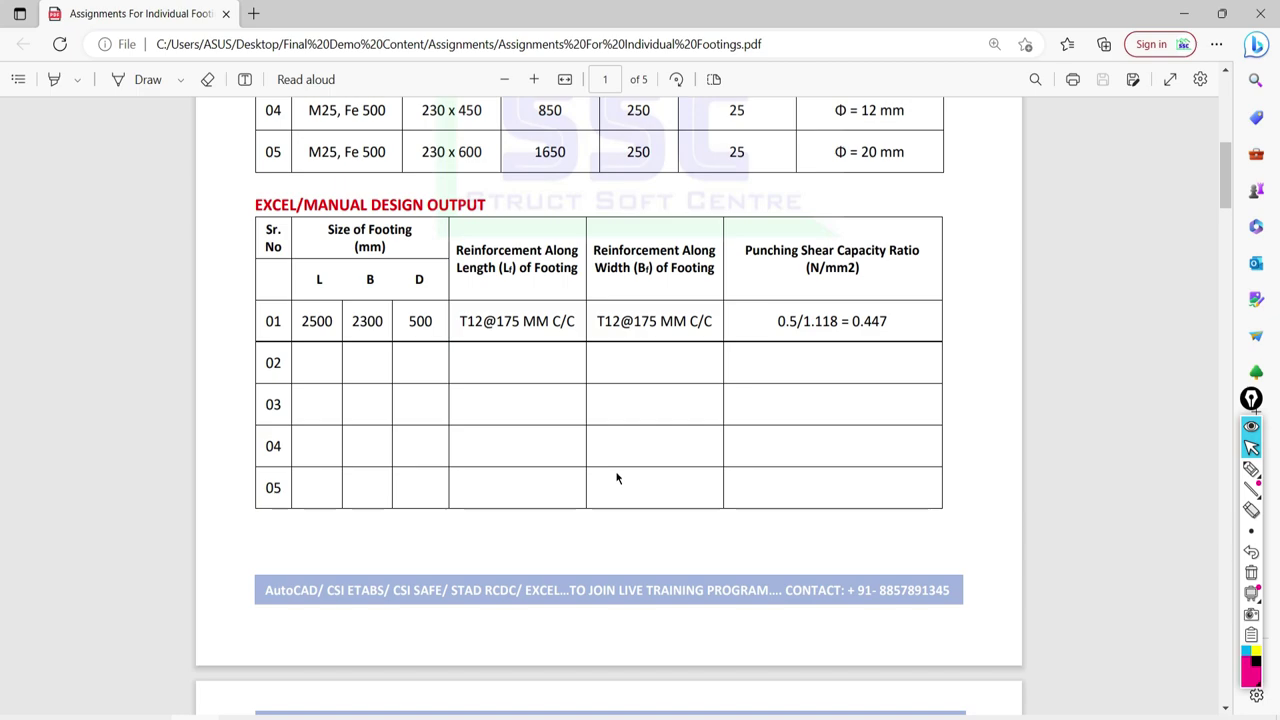
scroll(617, 475, down, 5)
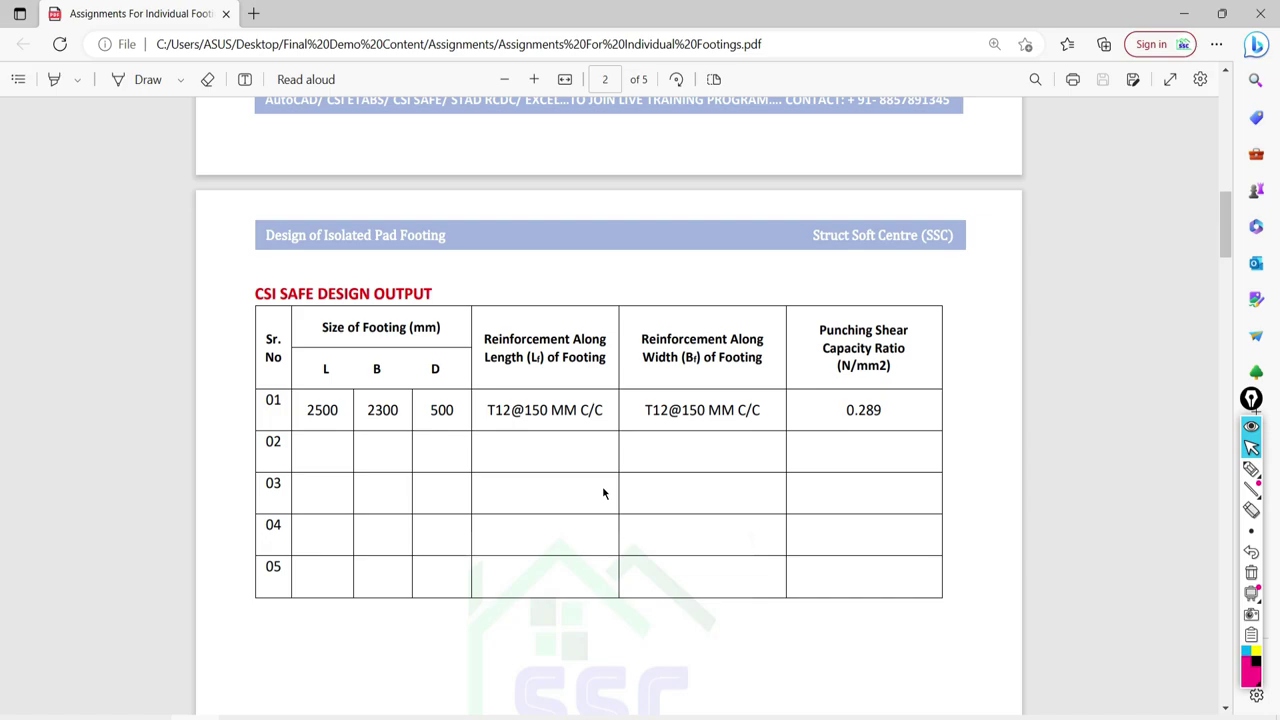
Review the combined footing assessment sheet and the strap footing problems with their footing and beam schedules
scroll(598, 500, down, 9)
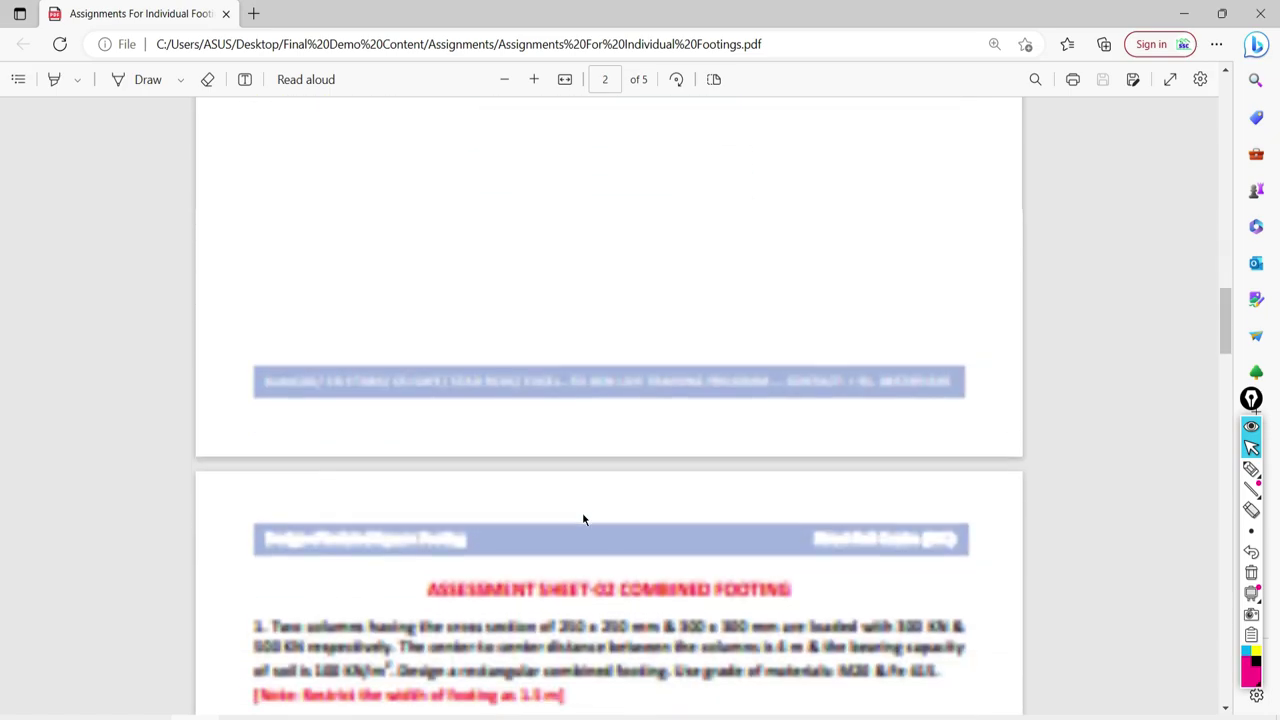
scroll(584, 519, down, 4)
scroll(578, 365, down, 12)
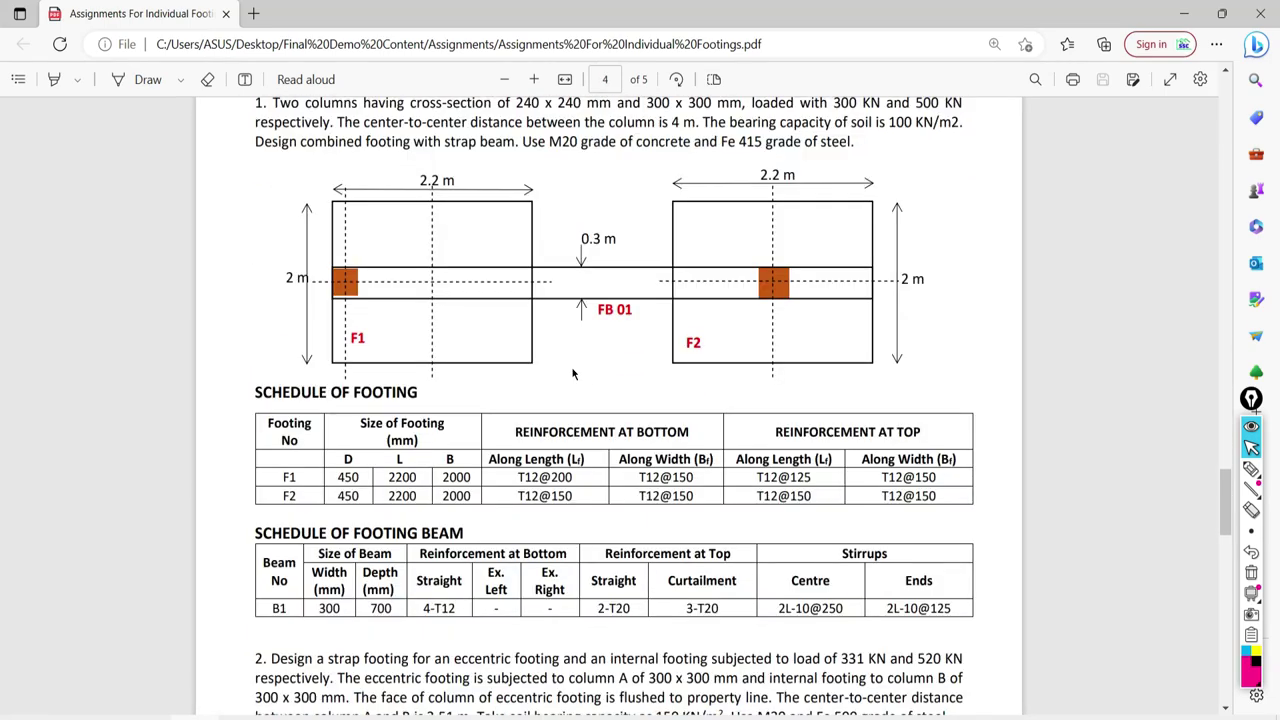
scroll(573, 376, down, 3)
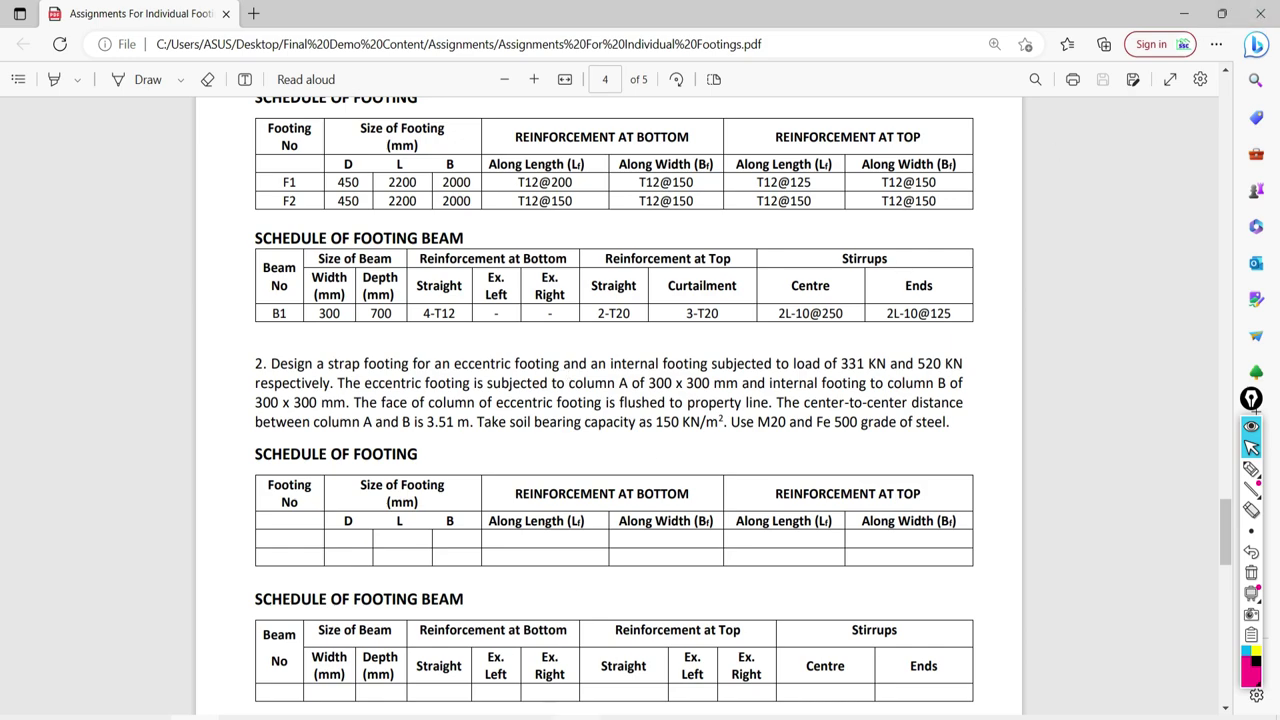
Switch to the SAFE B3 demo session presentation in PowerPoint and start the slide show from slide 7
key(alt+Tab)
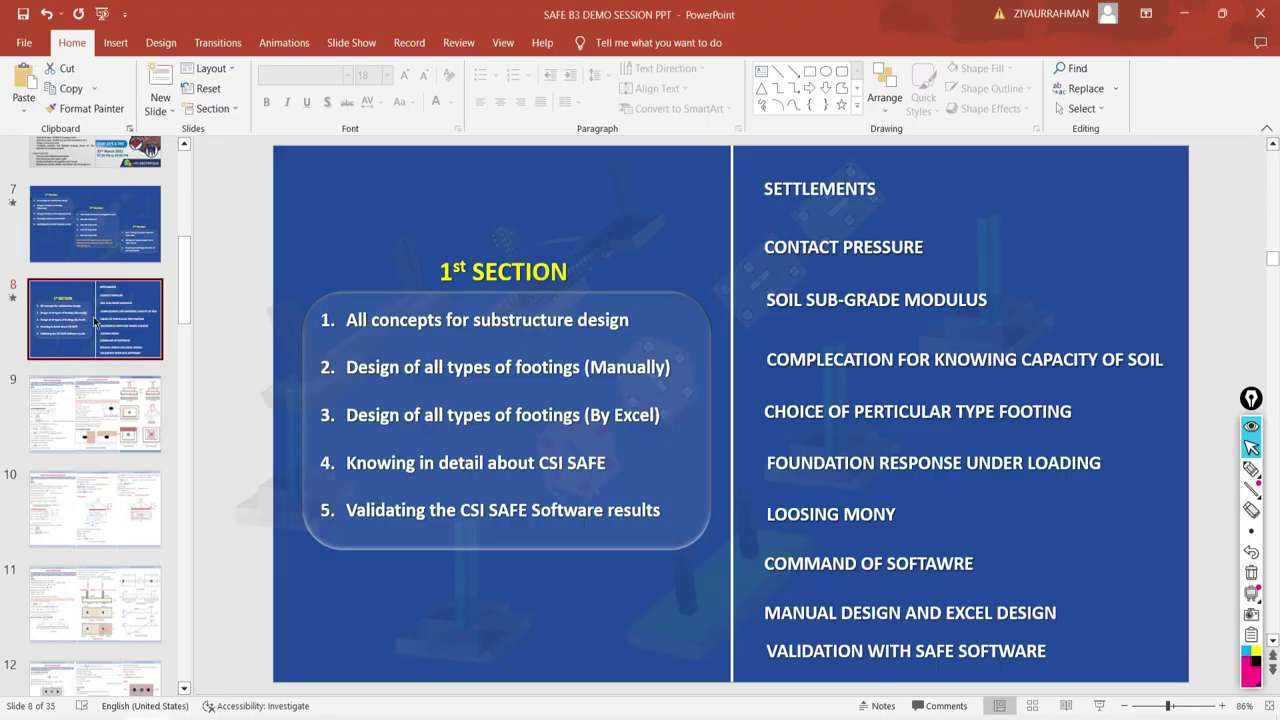
click(90, 237)
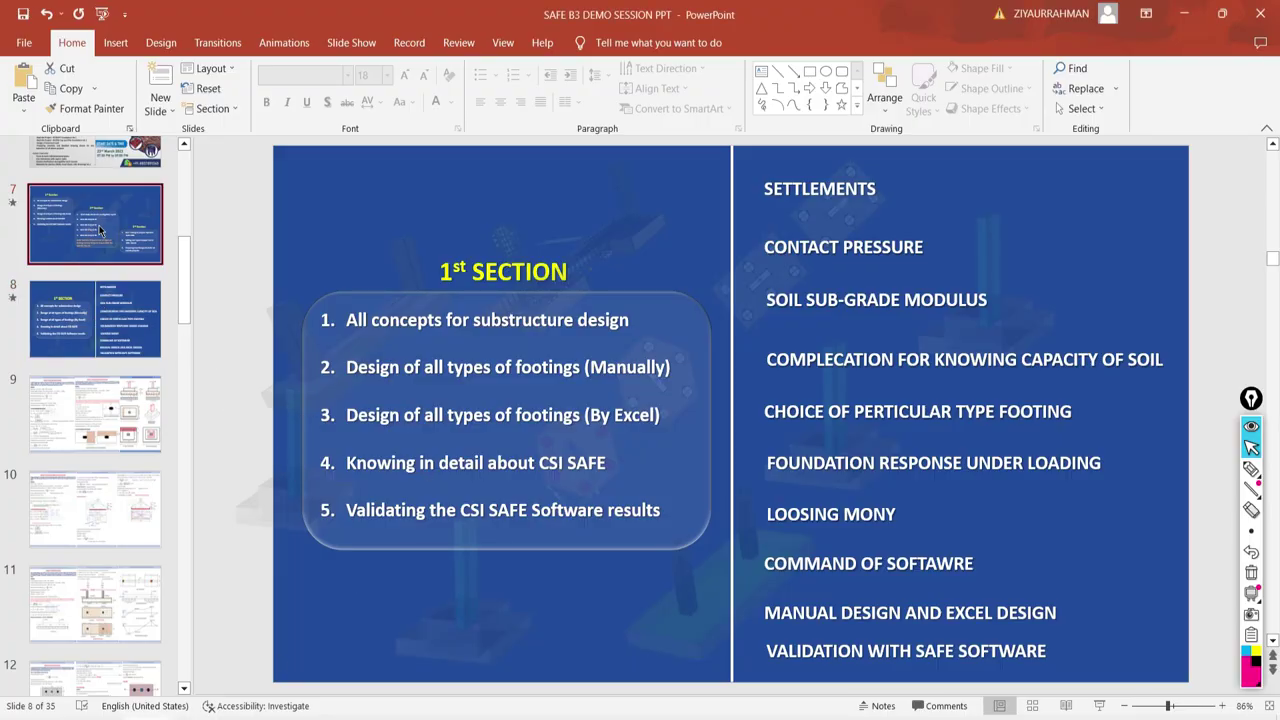
click(1100, 706)
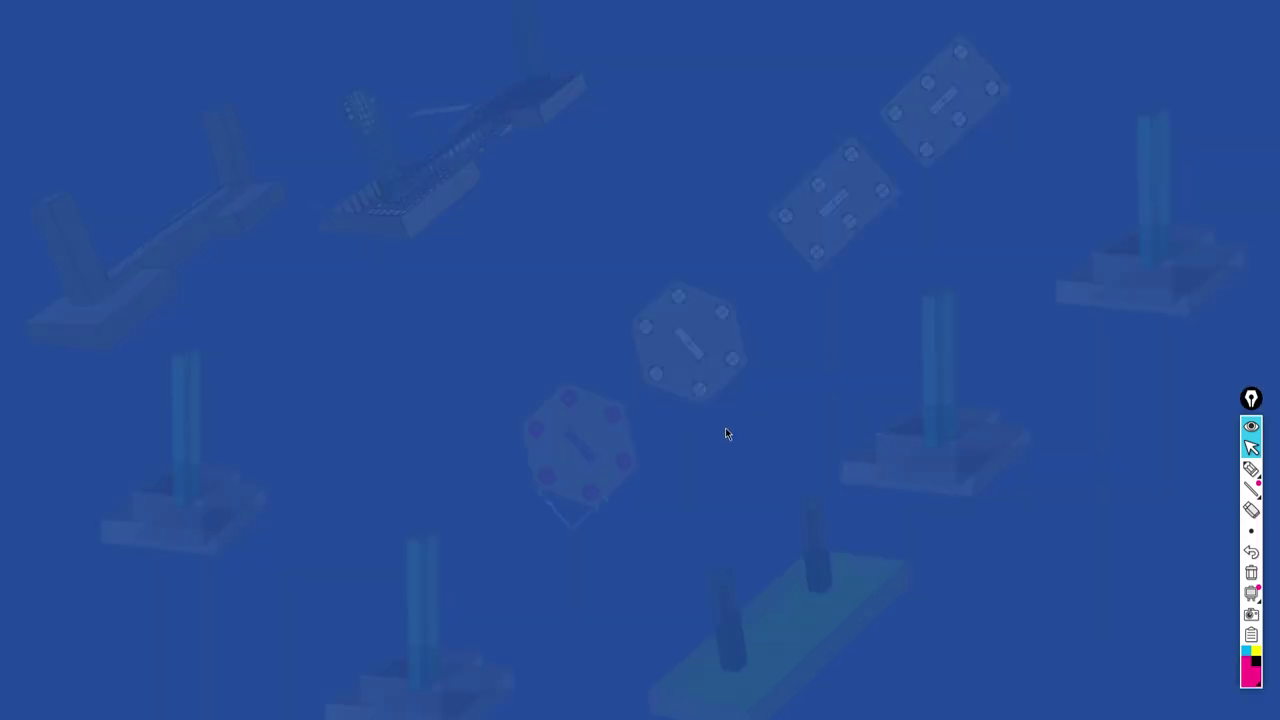